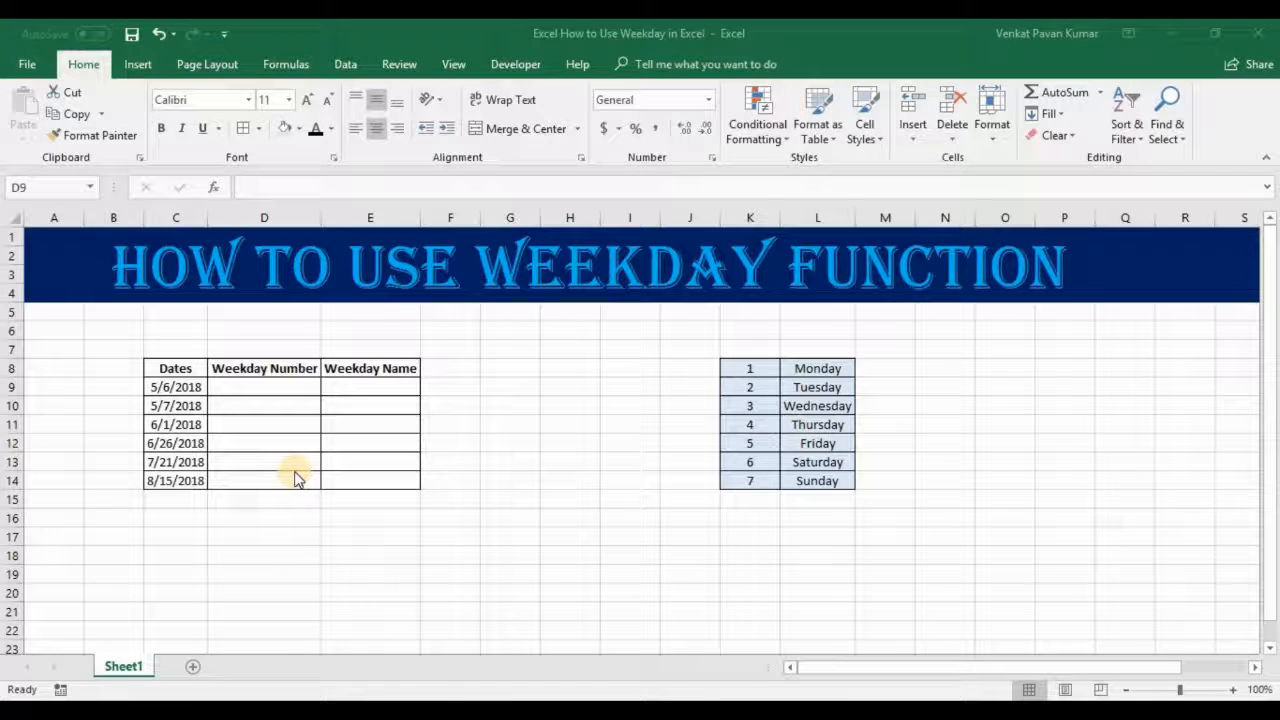
Enter =WEEKDAY(C9,2) in D9 and check its result against the weekday lookup table in K8:L14.
{"action": "left_click", "coordinate": [624, 268]}
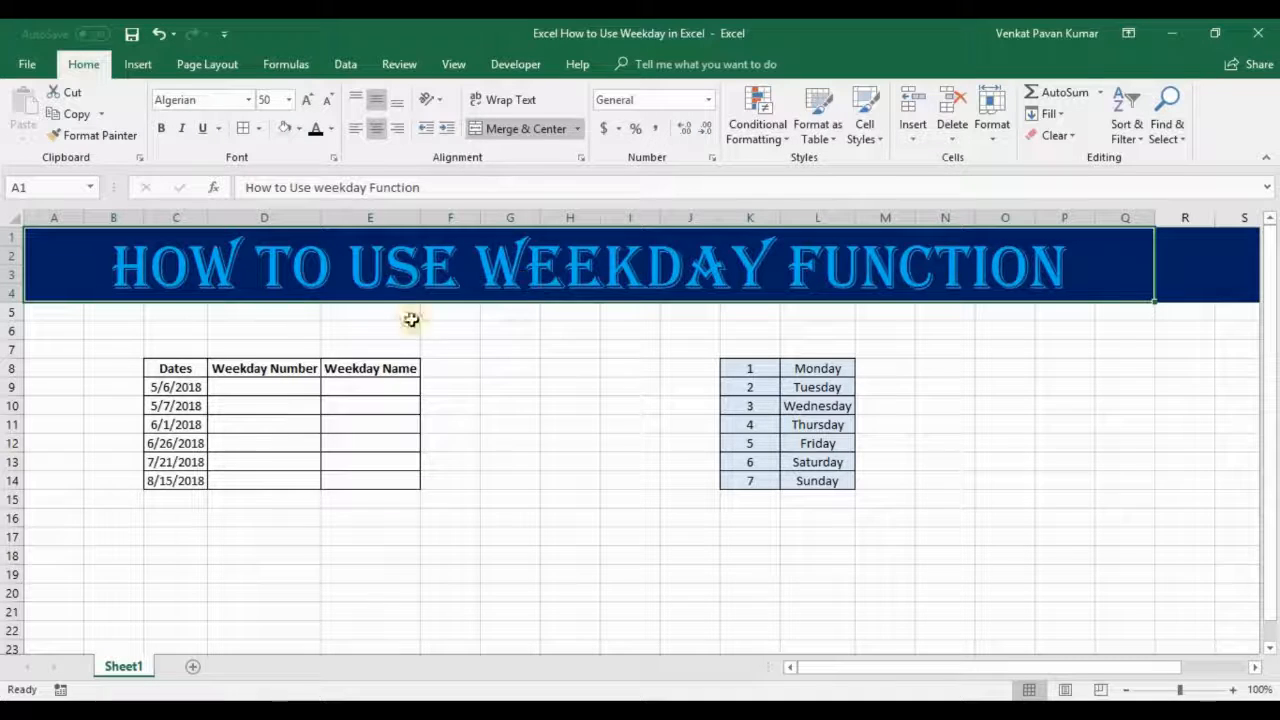
{"action": "left_click", "coordinate": [299, 388]}
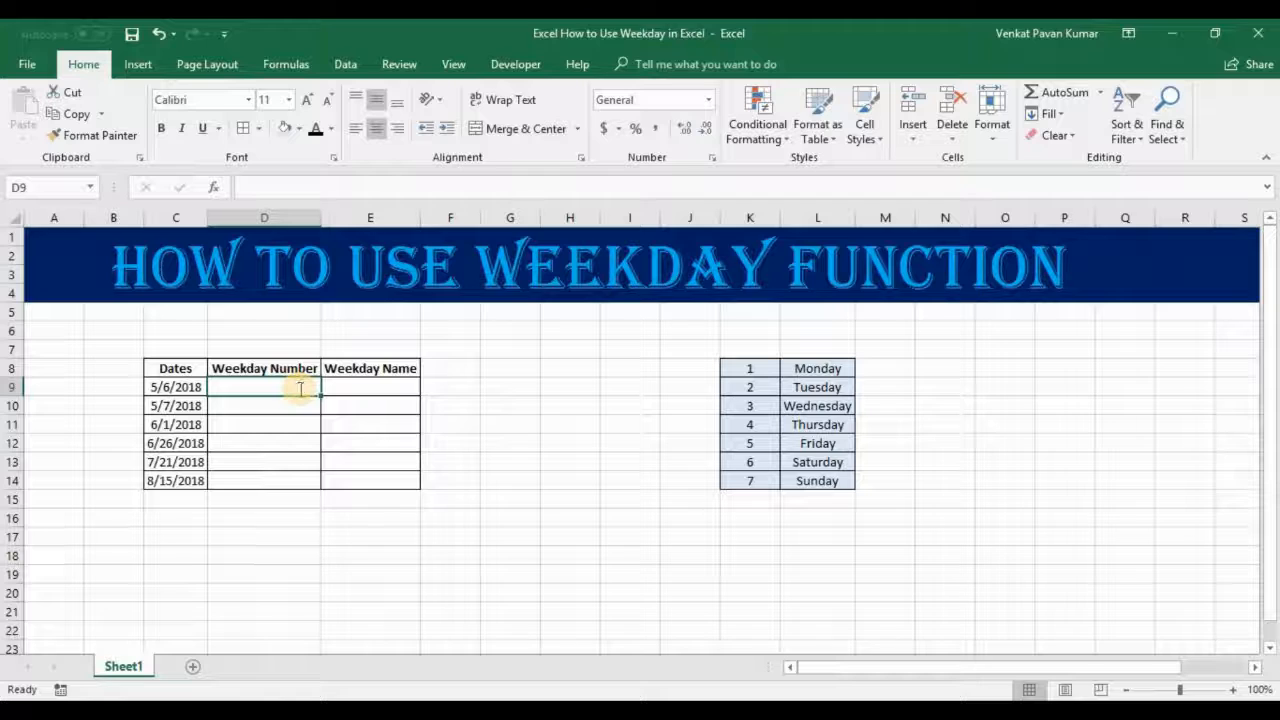
{"action": "type", "text": "=wee"}
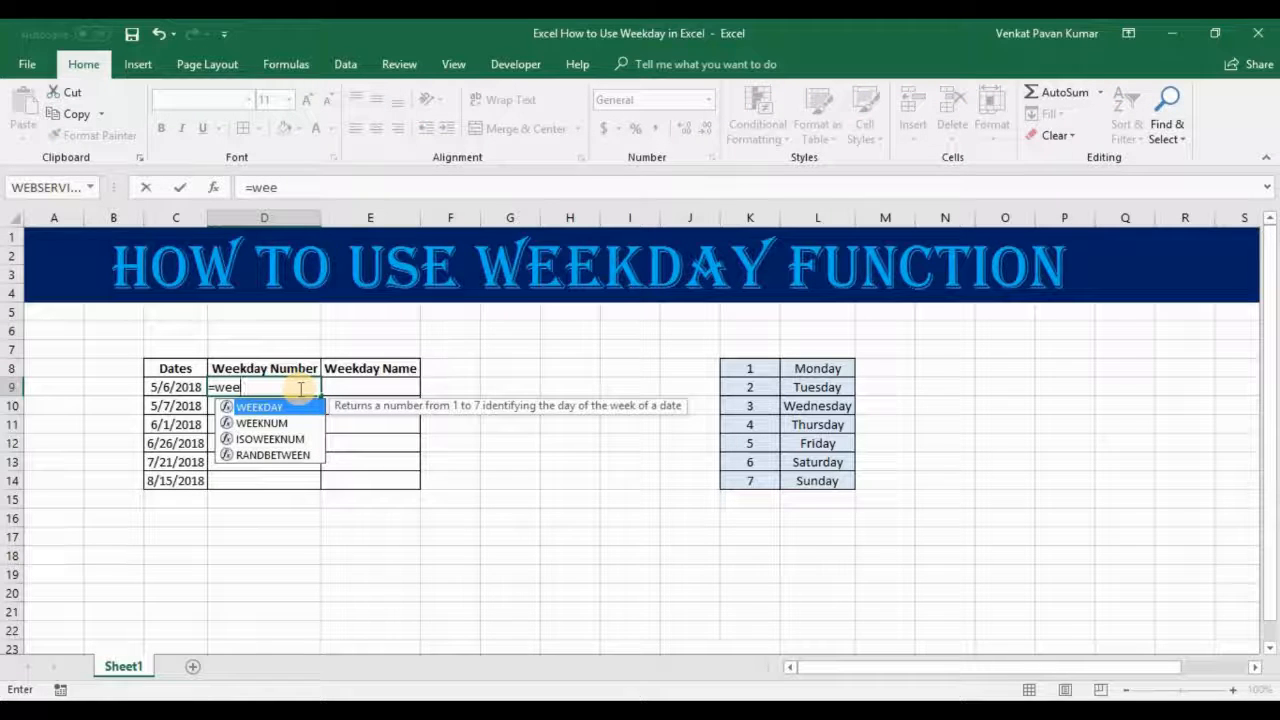
{"action": "type", "text": "k"}
{"action": "key", "text": "Tab"}
{"action": "key", "text": "Left"}
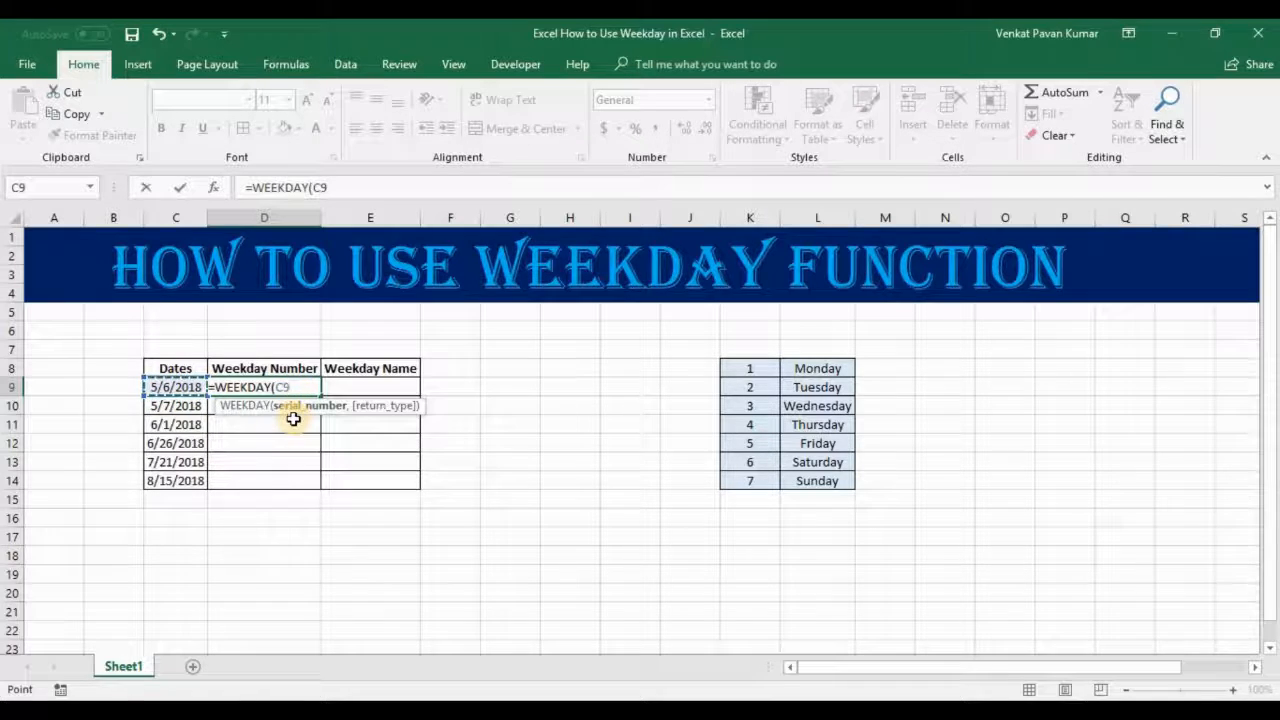
{"action": "type", "text": ",2"}
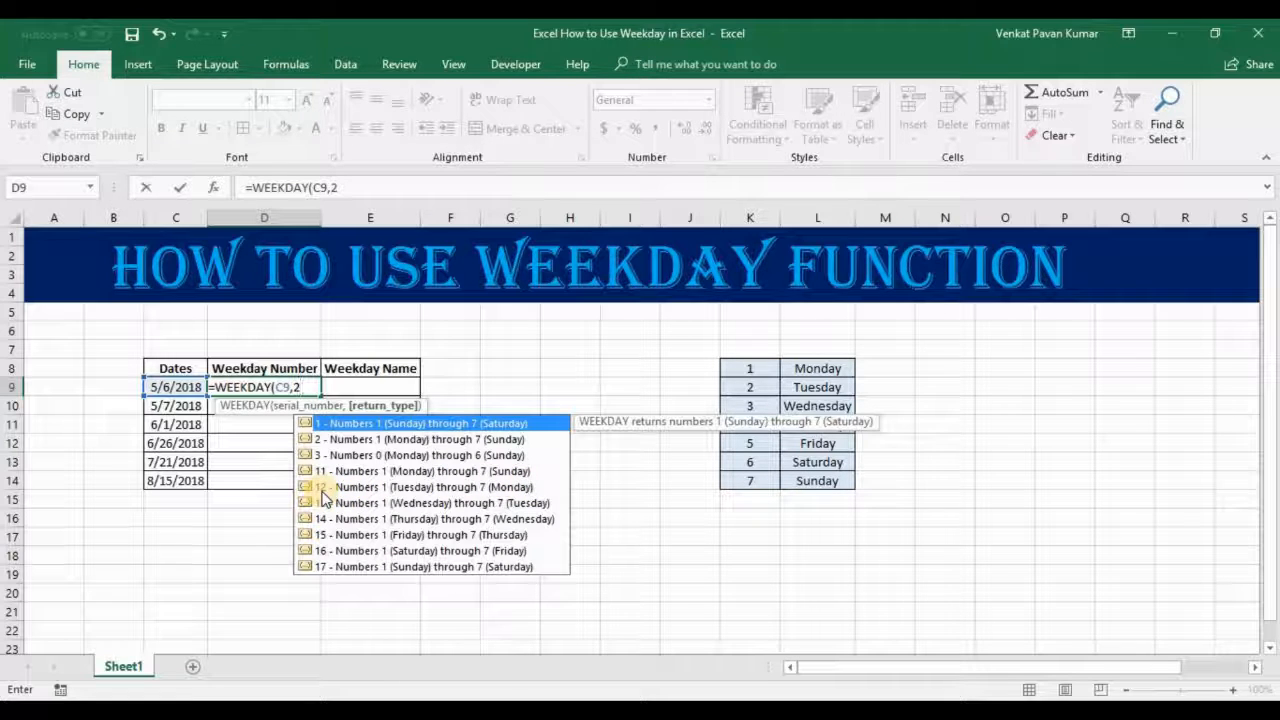
{"action": "type", "text": ")"}
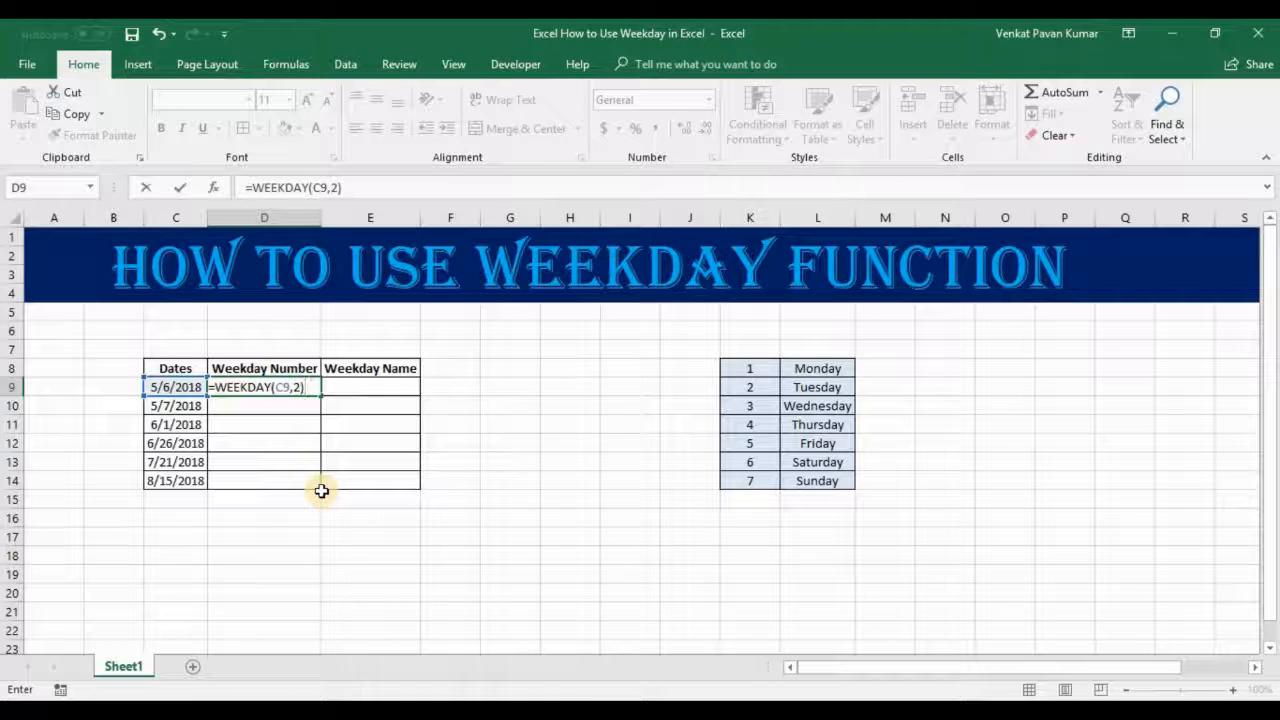
{"action": "key", "text": "Return"}
{"action": "key", "text": "Up"}
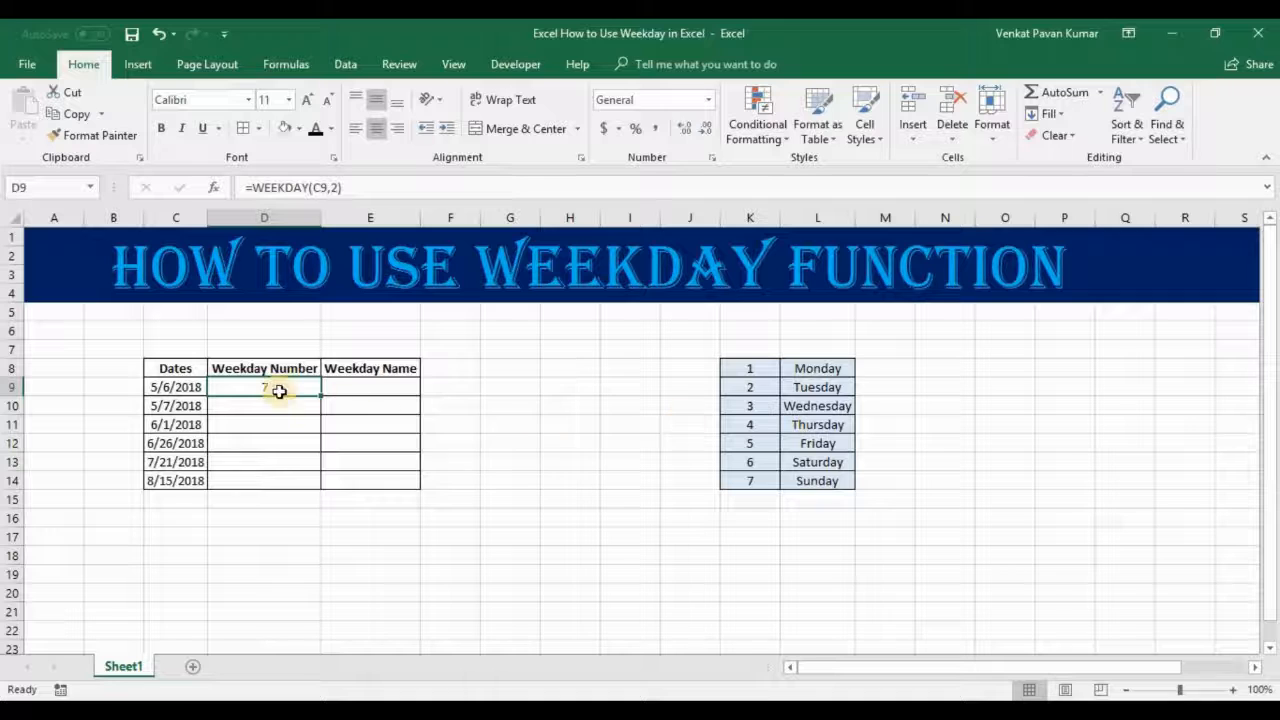
{"action": "left_click_drag", "start_coordinate": [750, 368], "coordinate": [766, 482]}
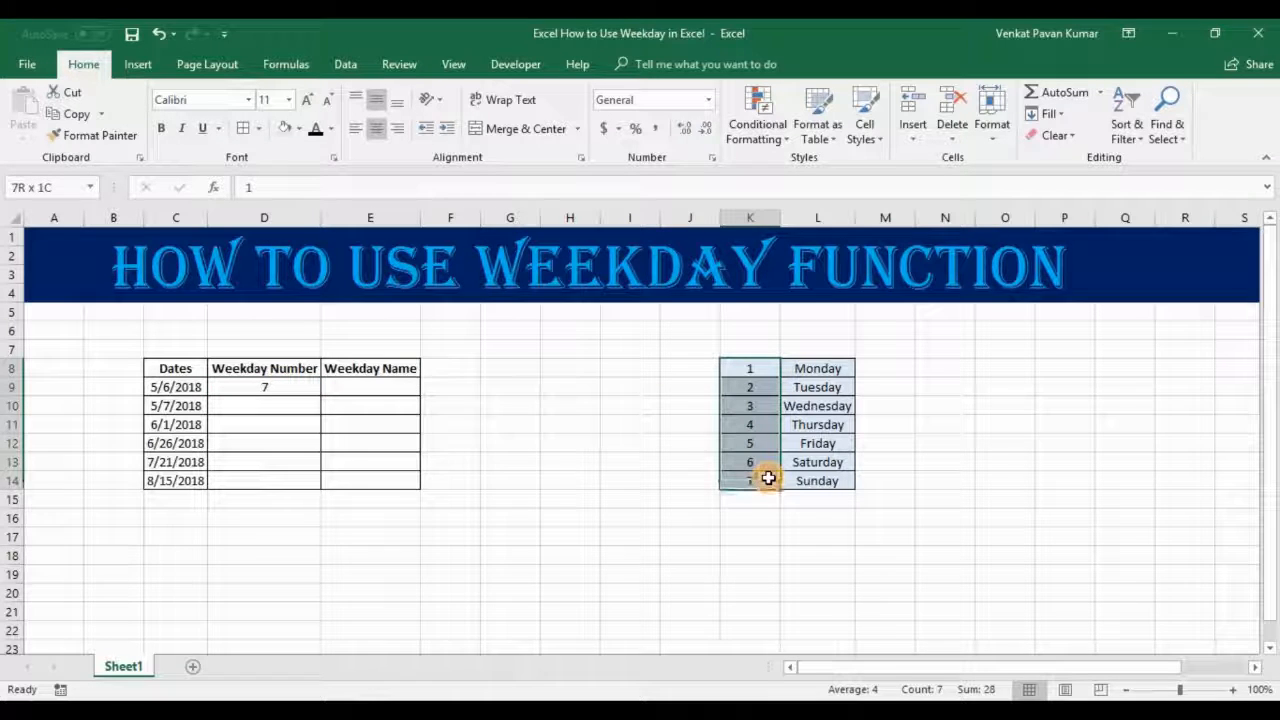
{"action": "left_click", "coordinate": [255, 389]}
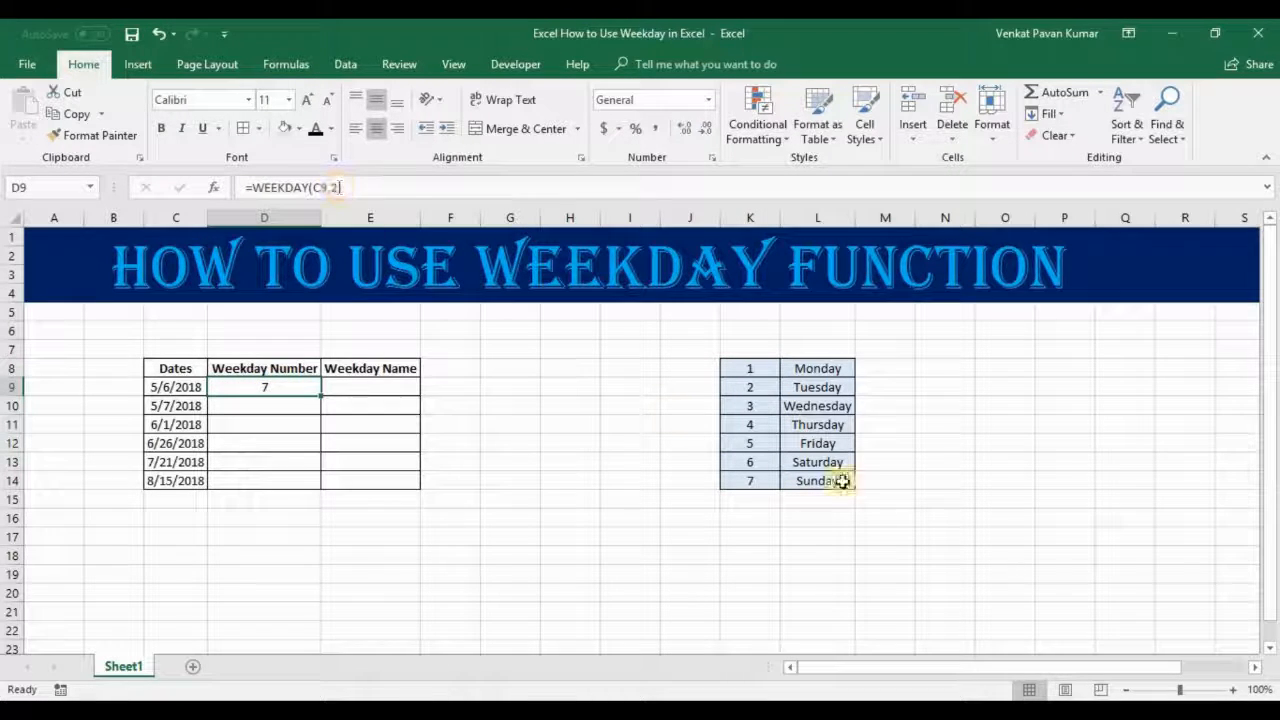
{"action": "left_click_drag", "start_coordinate": [750, 368], "coordinate": [750, 480]}
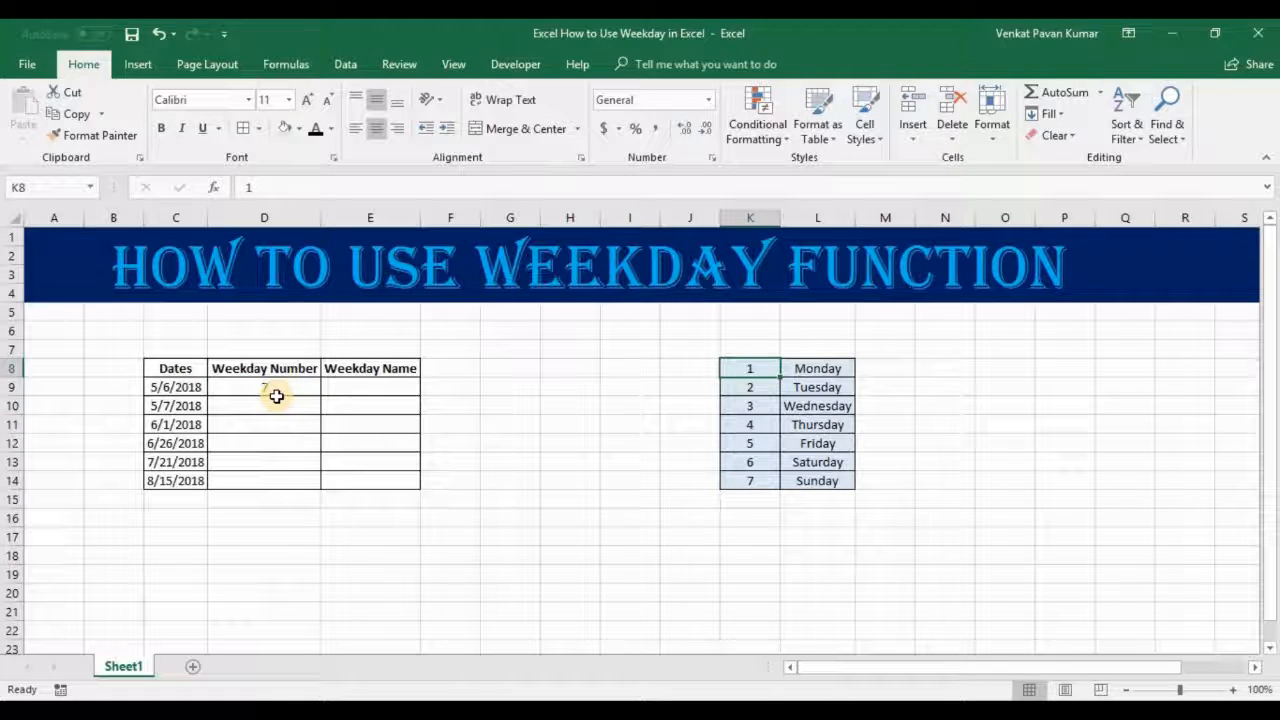
{"action": "left_click", "coordinate": [800, 484]}
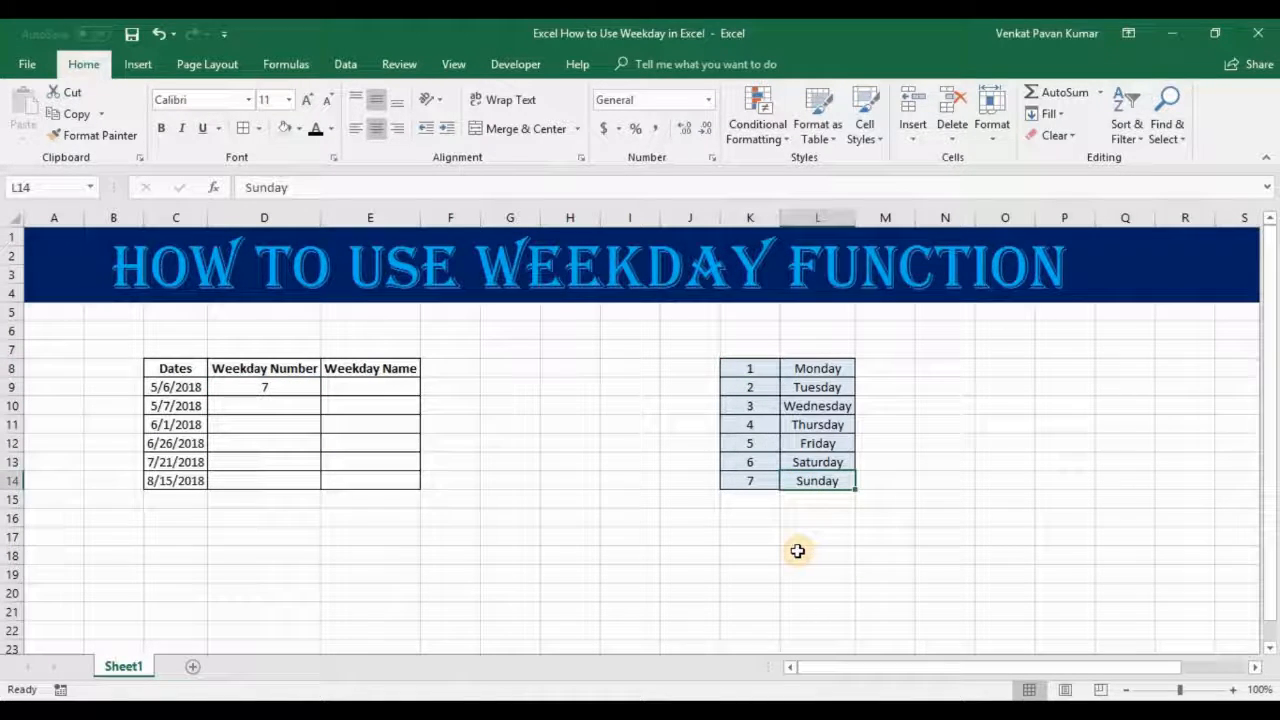
Enter =VLOOKUP(D9,$K$8:$L$14,2,FALSE) in E9 to return the weekday name from the lookup table.
{"action": "left_click", "coordinate": [383, 392]}
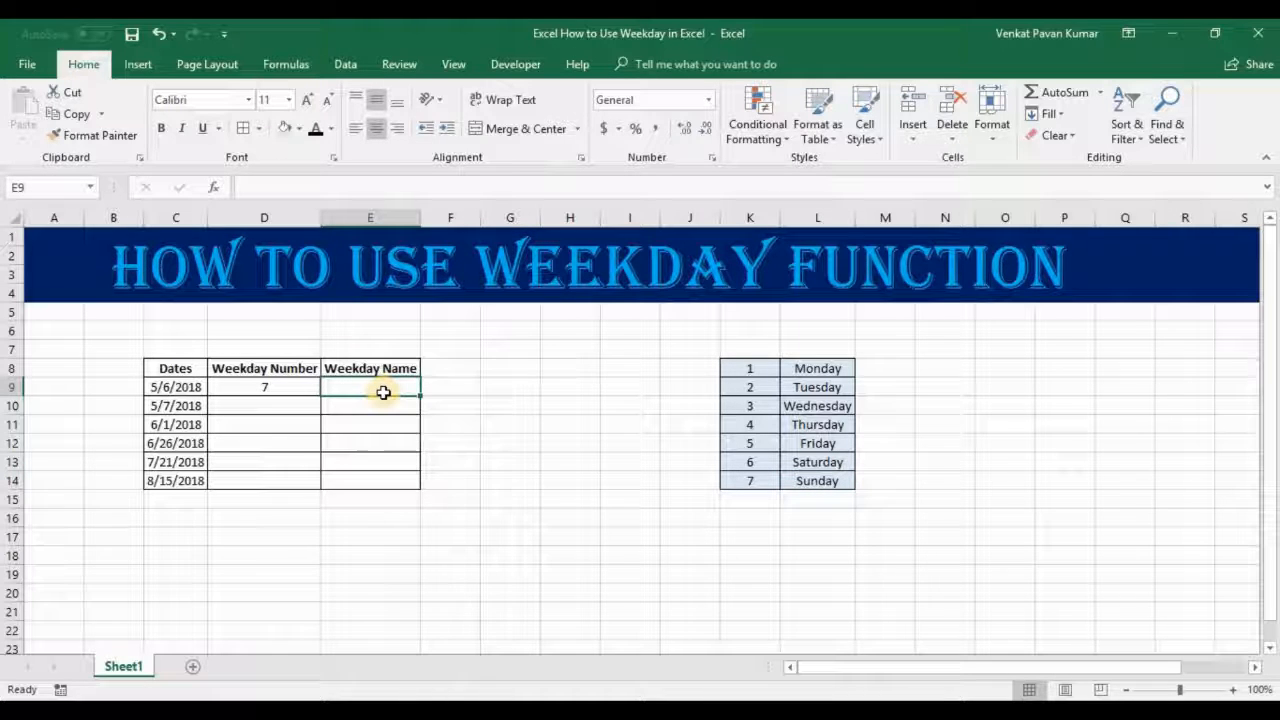
{"action": "type", "text": "=vlookup("}
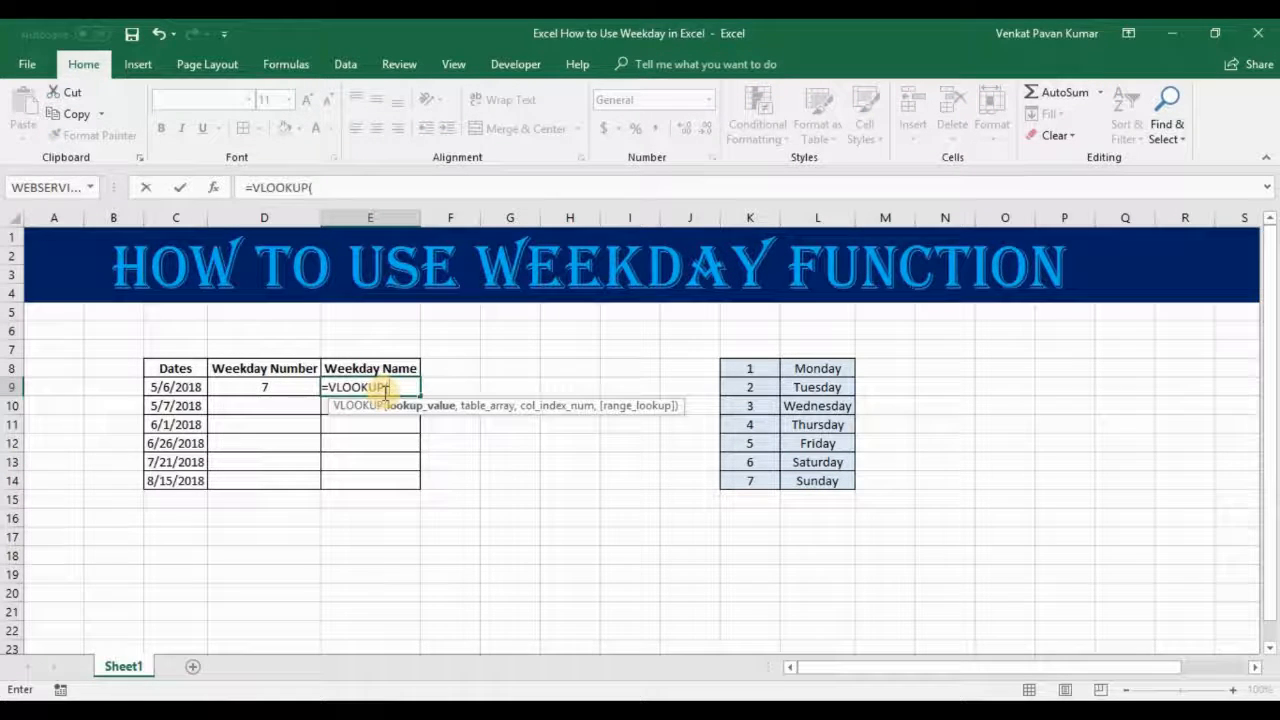
{"action": "key", "text": "Left"}
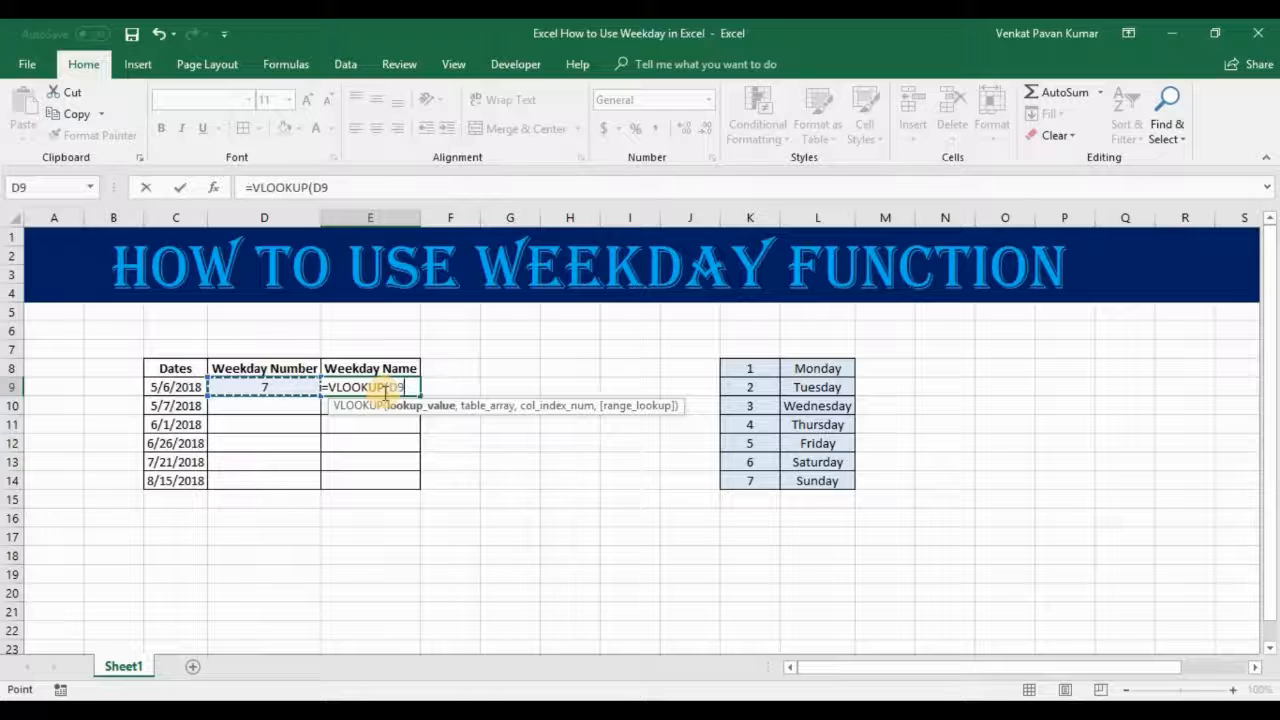
{"action": "type", "text": ","}
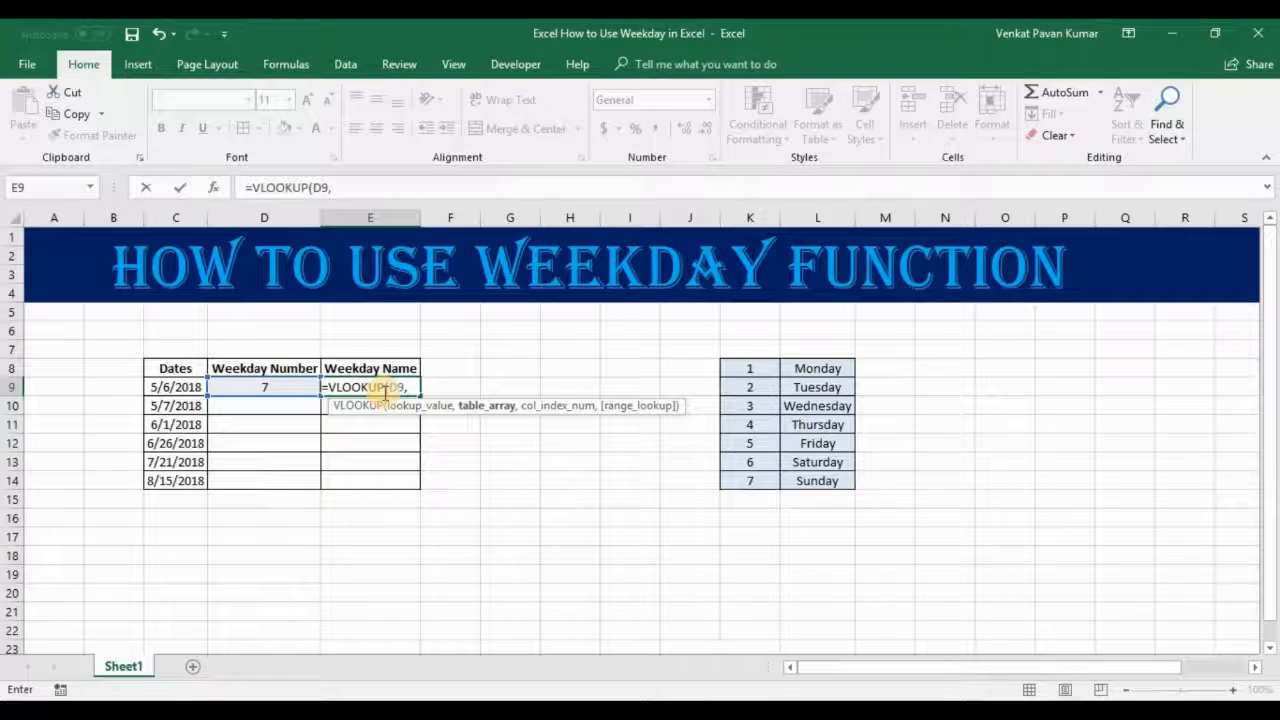
{"action": "left_click_drag", "start_coordinate": [765, 368], "coordinate": [813, 472]}
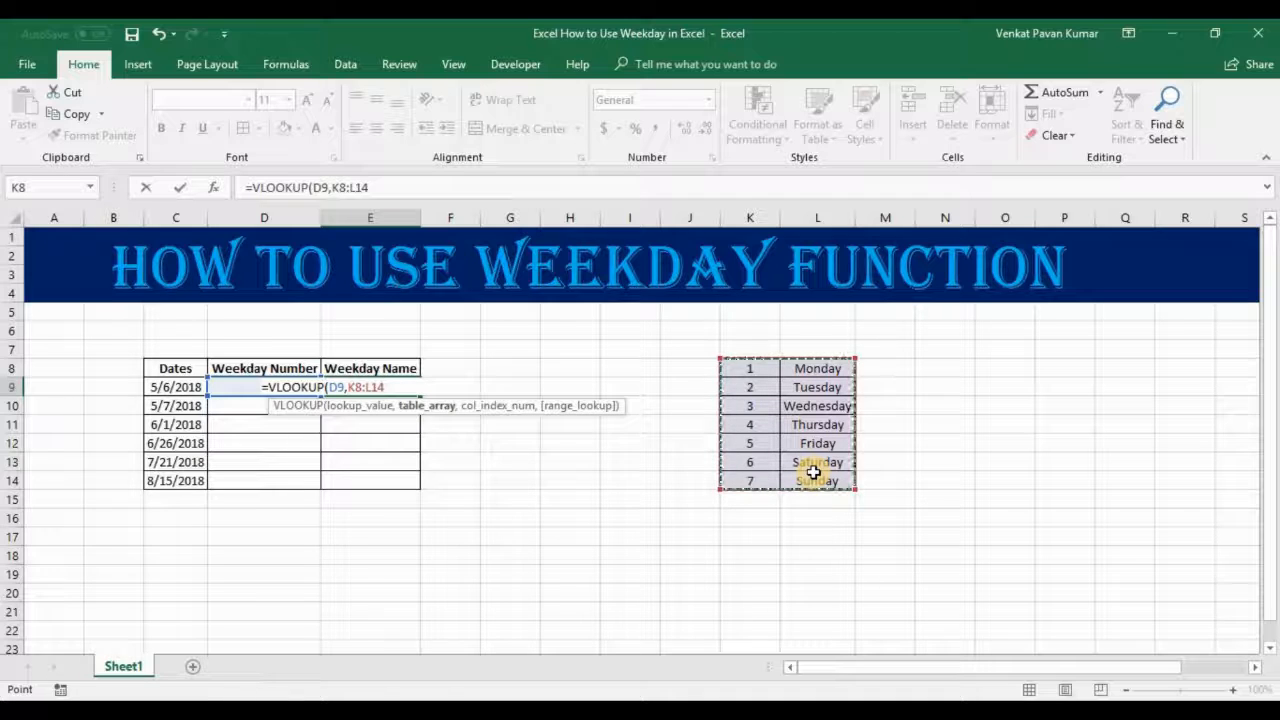
{"action": "key", "text": "F4"}
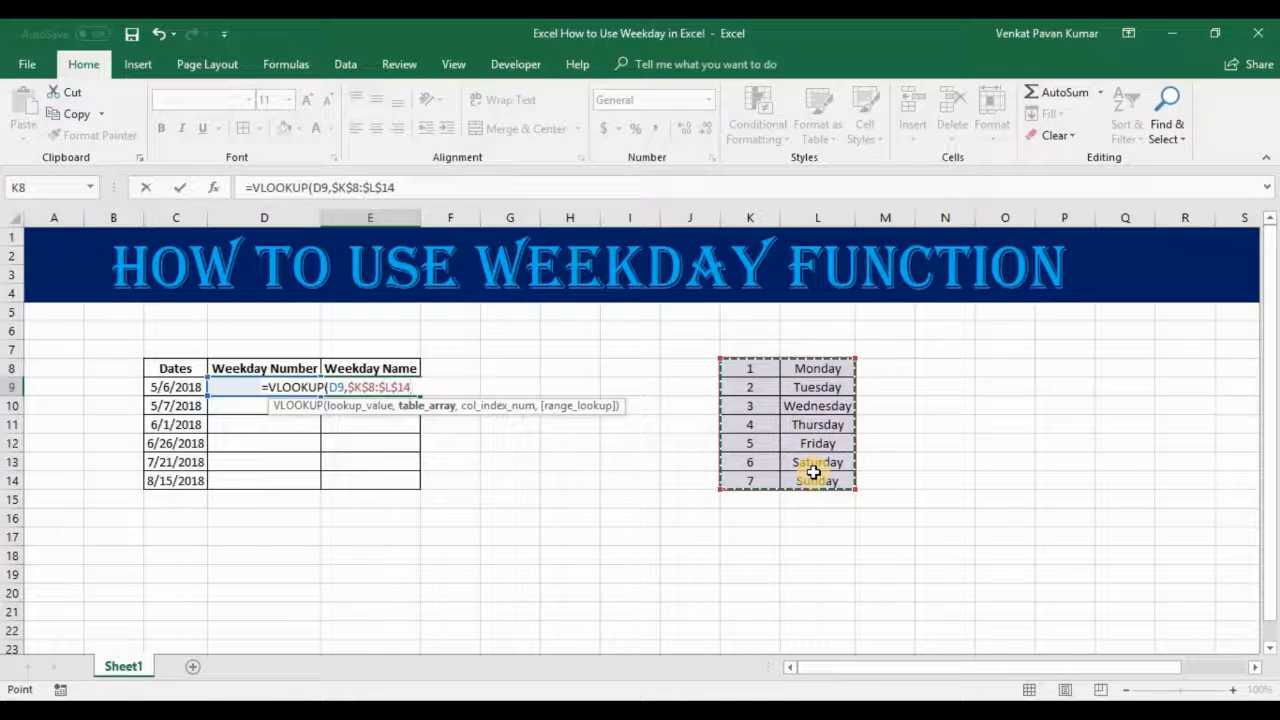
{"action": "type", "text": ","}
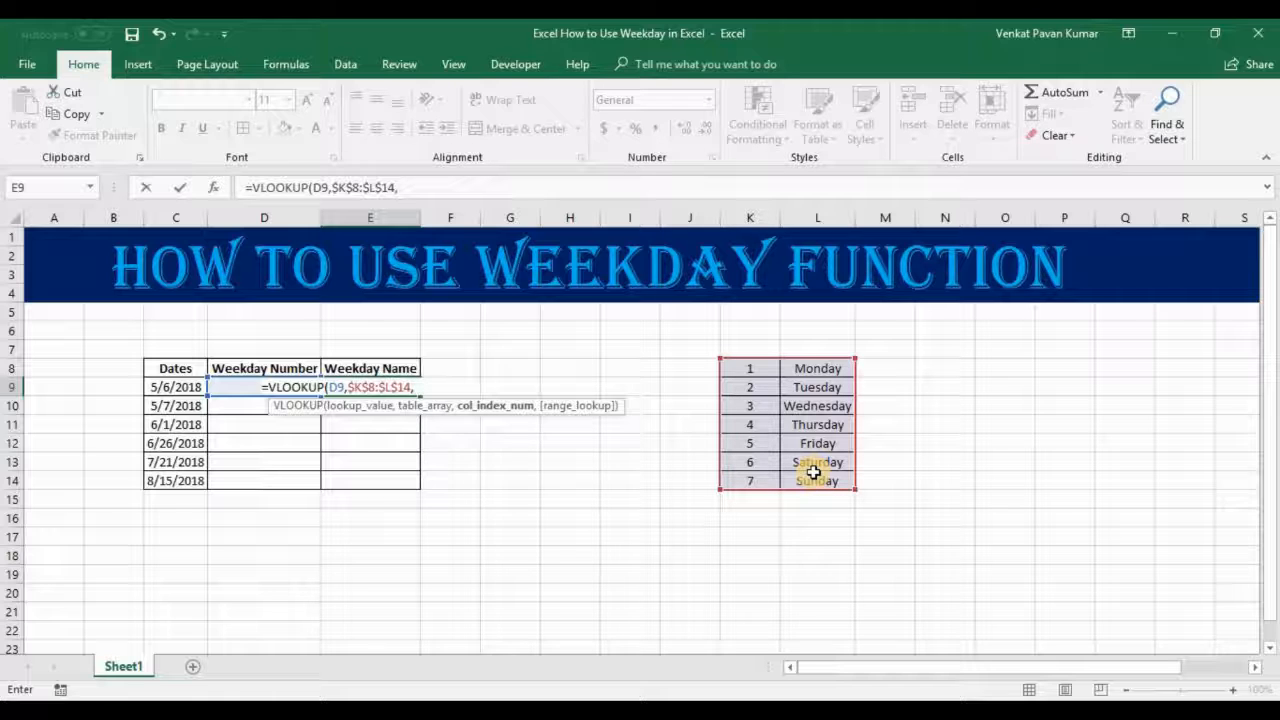
{"action": "type", "text": "2,"}
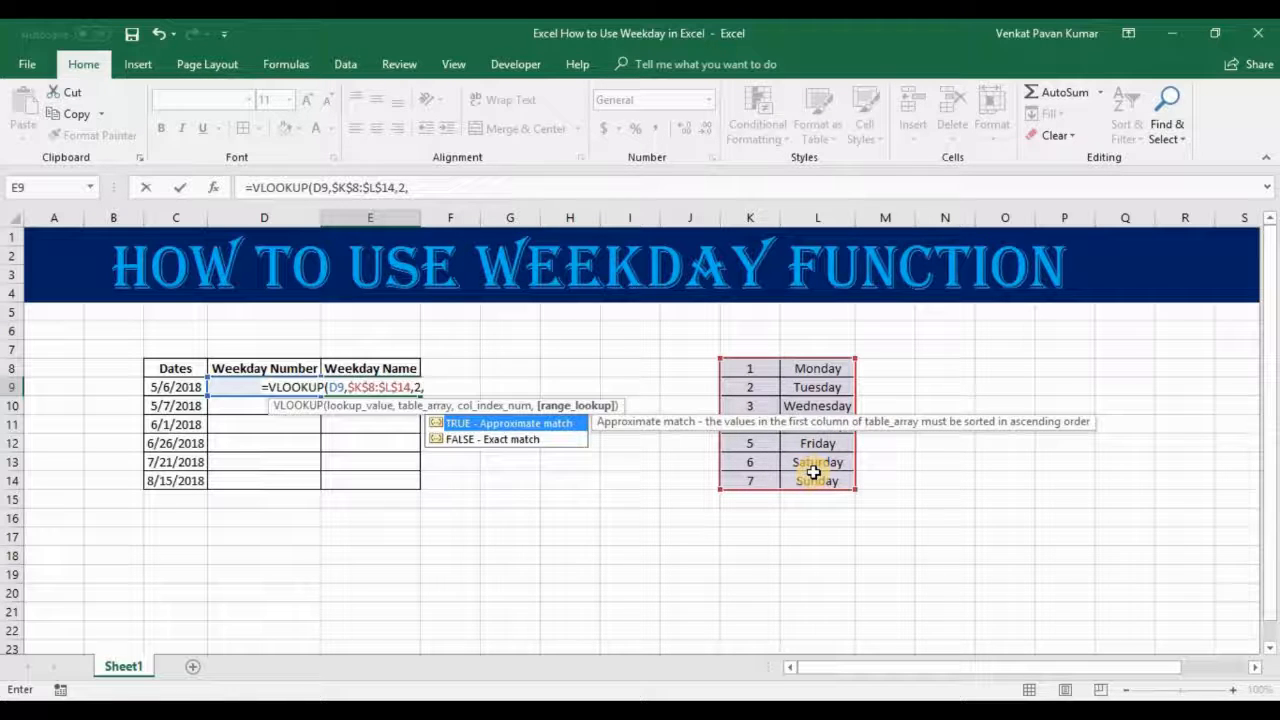
{"action": "type", "text": "false)"}
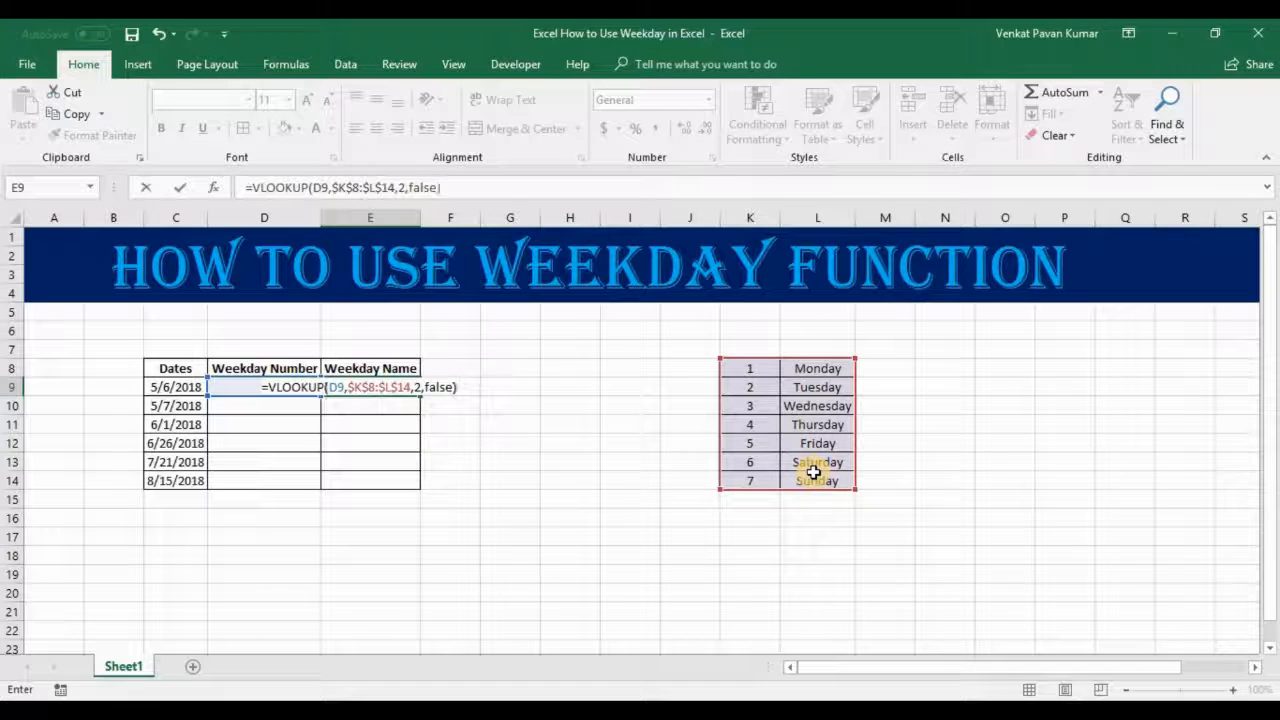
{"action": "key", "text": "Return"}
{"action": "key", "text": "Up"}
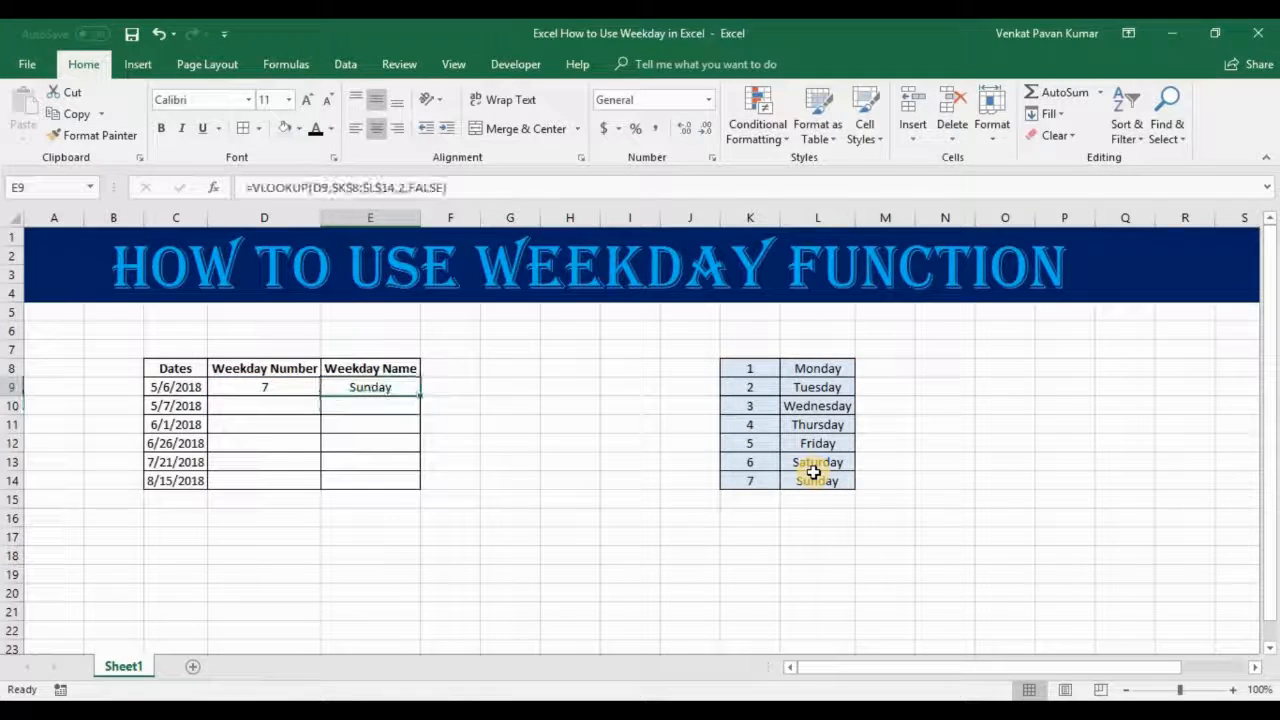
Fill the weekday number and weekday name formulas from D9:E9 down through row 14.
{"action": "key", "text": "Left"}
{"action": "key", "text": "Left"}
{"action": "key", "text": "Left"}
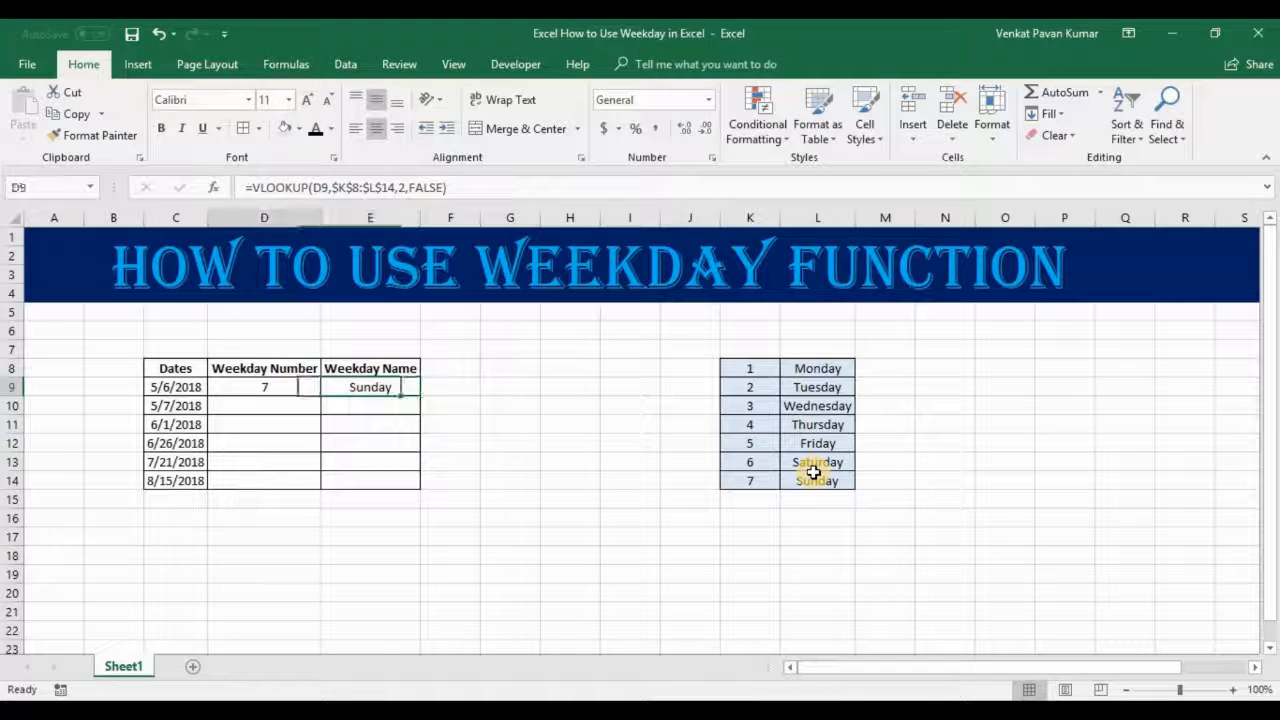
{"action": "key", "text": "Right"}
{"action": "key", "text": "Right"}
{"action": "key", "text": "Right"}
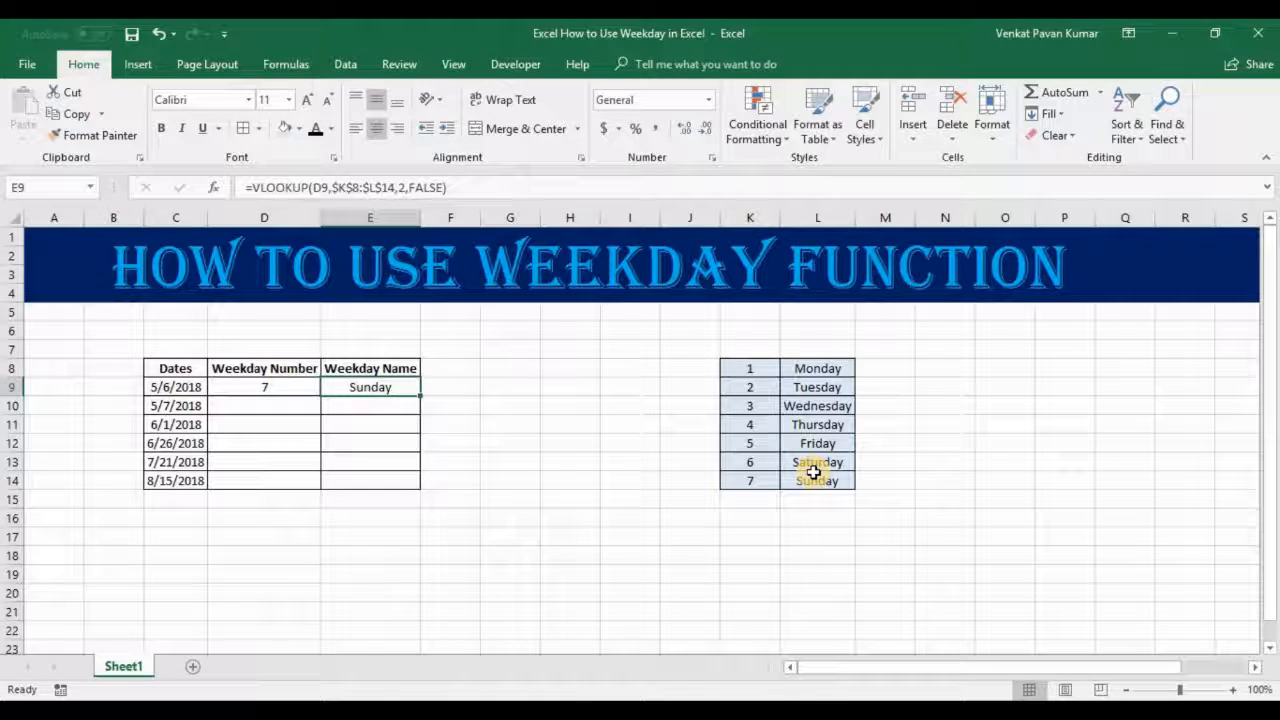
{"action": "key", "text": "Left"}
{"action": "key", "text": "Left"}
{"action": "key", "text": "Down"}
{"action": "key", "text": "Down"}
{"action": "key", "text": "Down"}
{"action": "key", "text": "Down"}
{"action": "key", "text": "Down"}
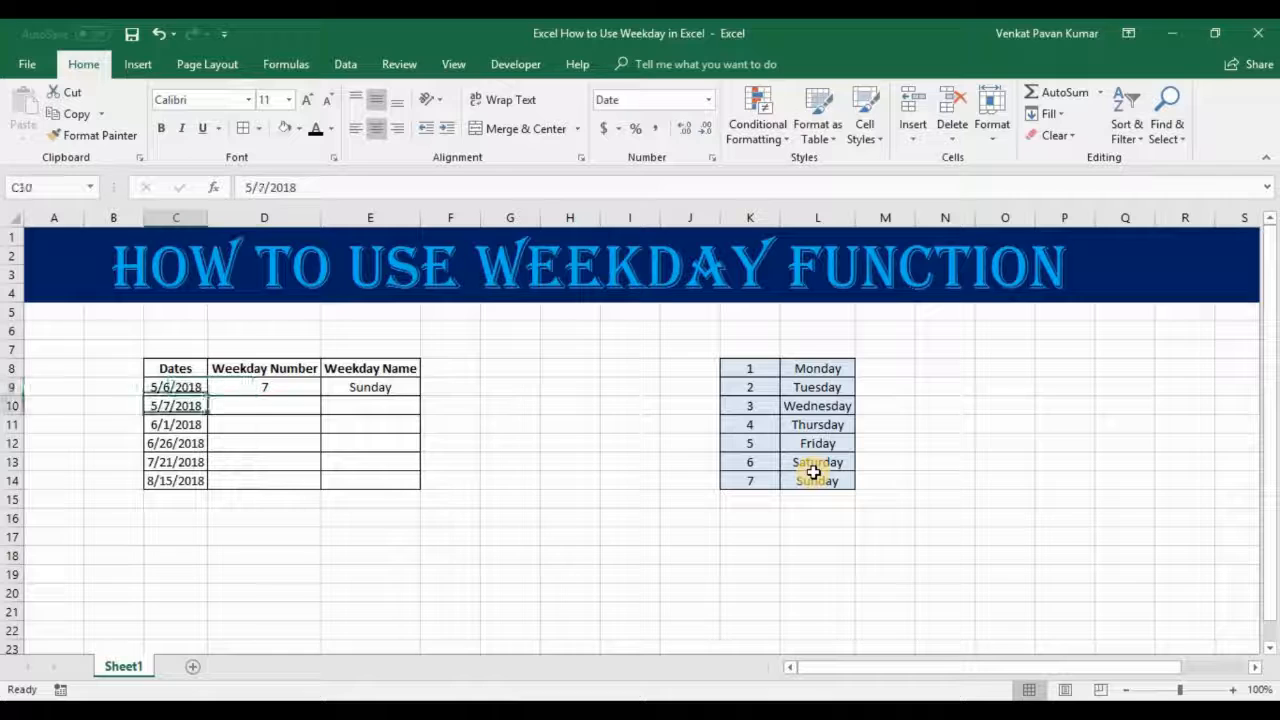
{"action": "key", "text": "Right"}
{"action": "key", "text": "shift+Right"}
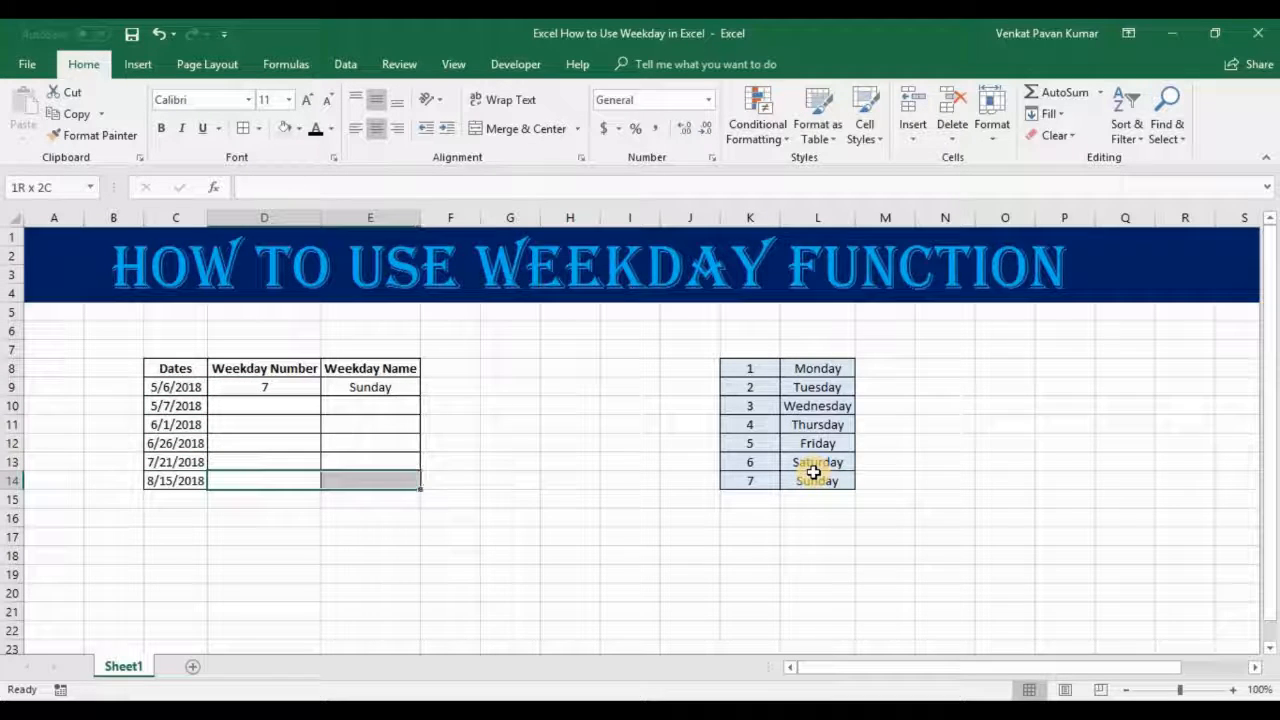
{"action": "key", "text": "shift+Up"}
{"action": "key", "text": "shift+Up"}
{"action": "key", "text": "shift+Up"}
{"action": "key", "text": "shift+Up"}
{"action": "key", "text": "shift+Up"}
{"action": "key", "text": "ctrl+d"}
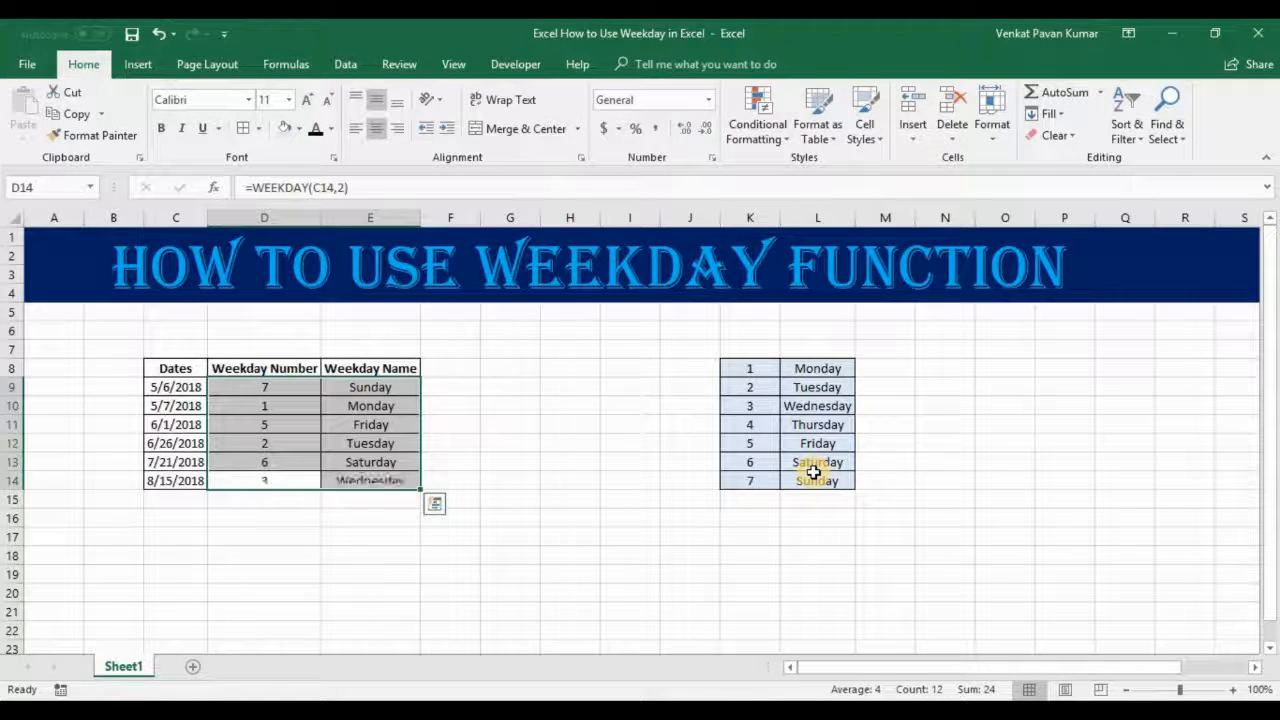
Review each date's weekday number and weekday name row by row, from row 10 to row 14.
{"action": "key", "text": "Down"}
{"action": "key", "text": "Up"}
{"action": "key", "text": "Up"}
{"action": "key", "text": "Up"}
{"action": "key", "text": "Up"}
{"action": "key", "text": "Up"}
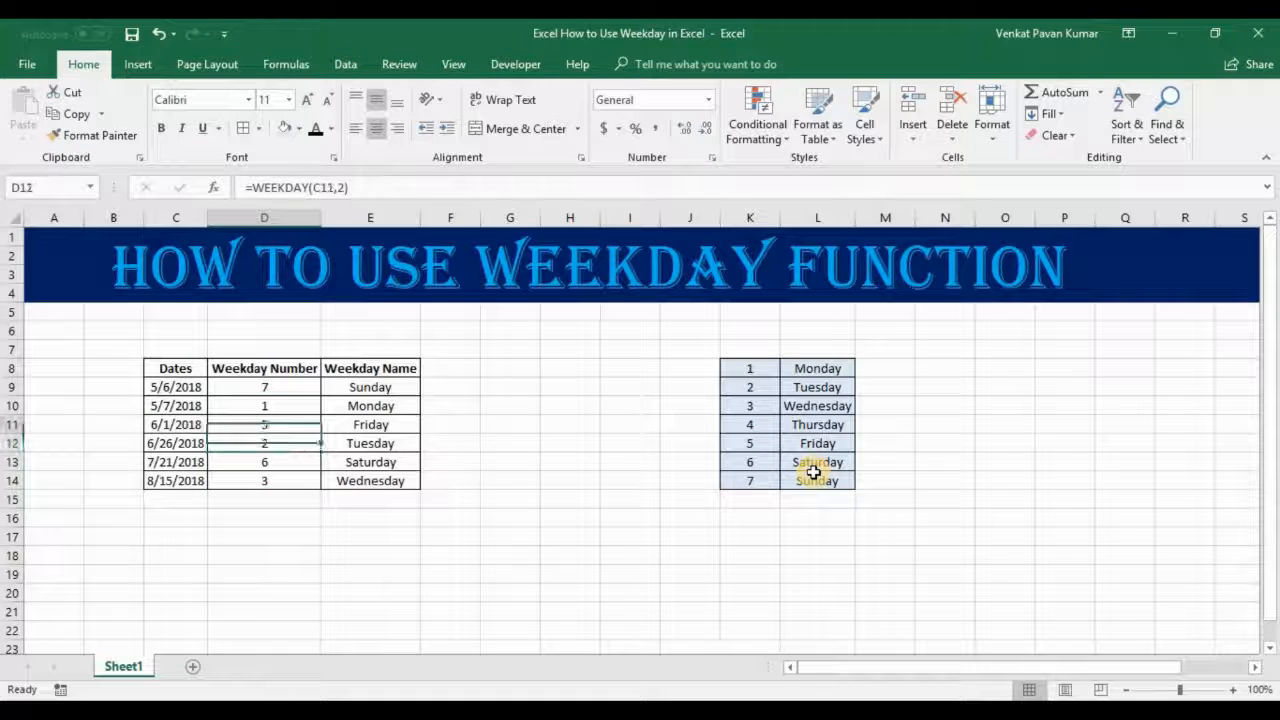
{"action": "key", "text": "Left"}
{"action": "key", "text": "Right"}
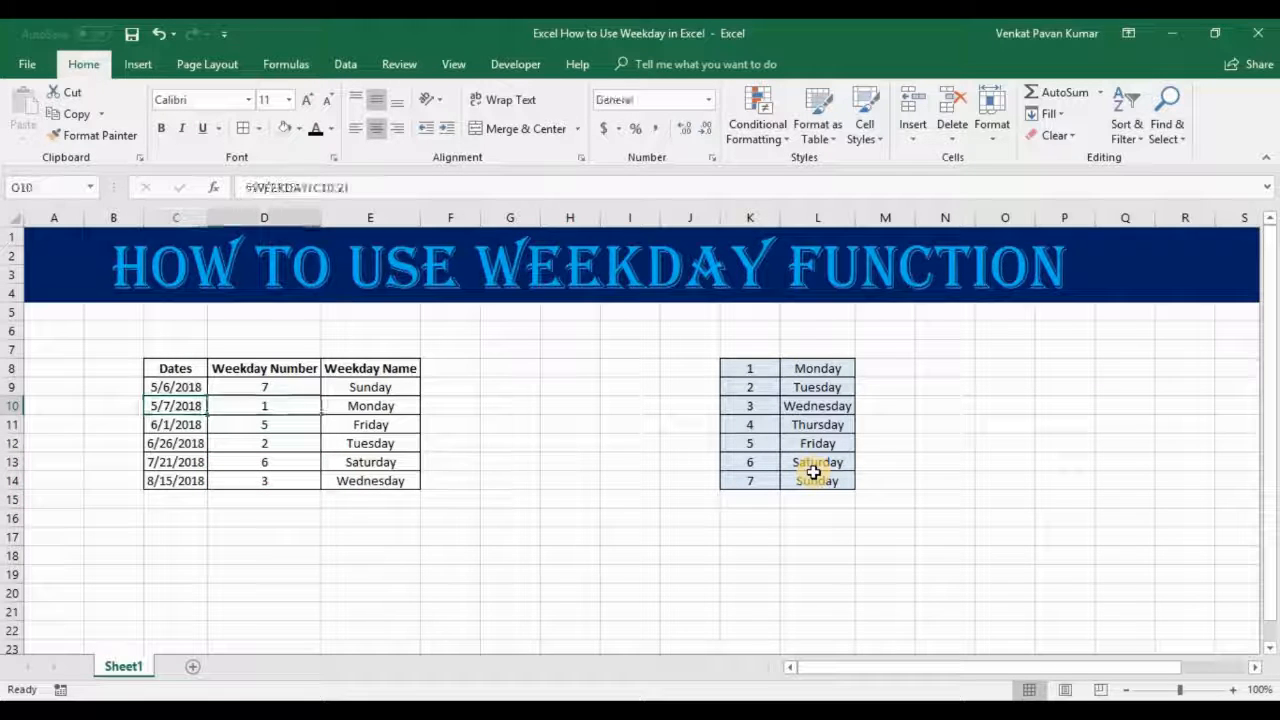
{"action": "key", "text": "Left"}
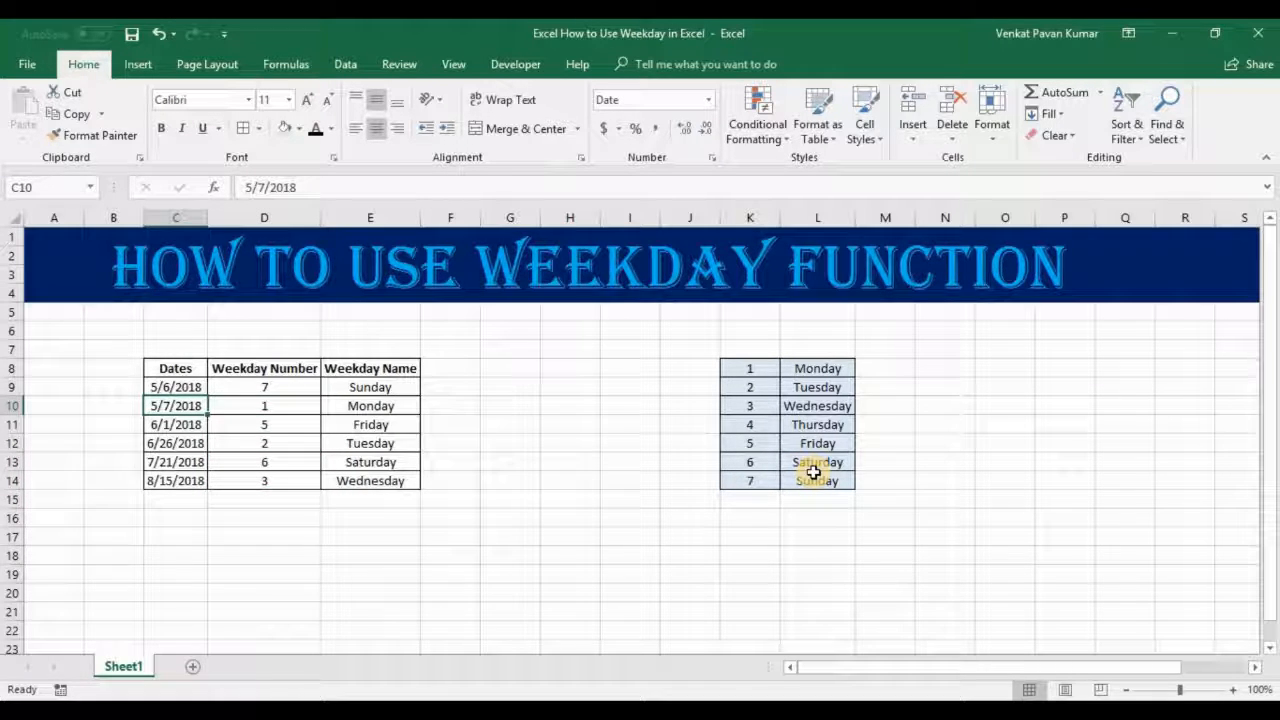
{"action": "key", "text": "Right"}
{"action": "key", "text": "Right"}
{"action": "key", "text": "Down"}
{"action": "key", "text": "Left"}
{"action": "key", "text": "Left"}
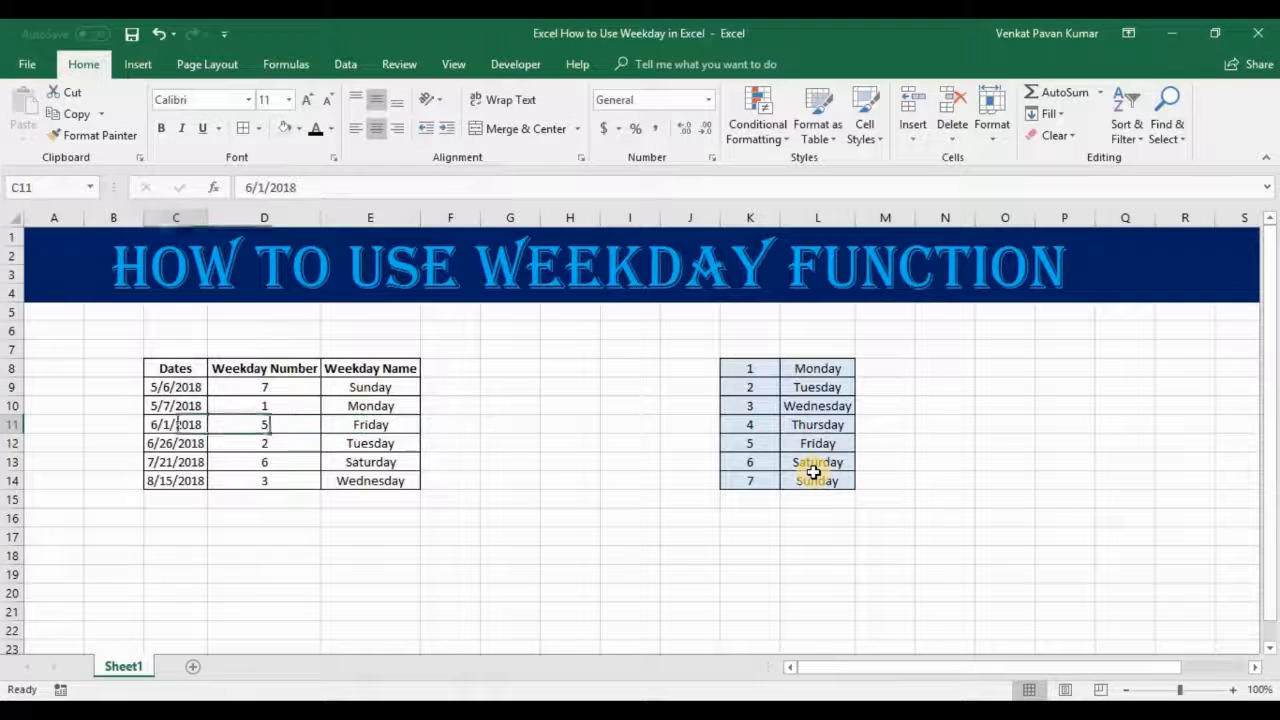
{"action": "key", "text": "Right"}
{"action": "key", "text": "Right"}
{"action": "key", "text": "Left"}
{"action": "key", "text": "Down"}
{"action": "key", "text": "Left"}
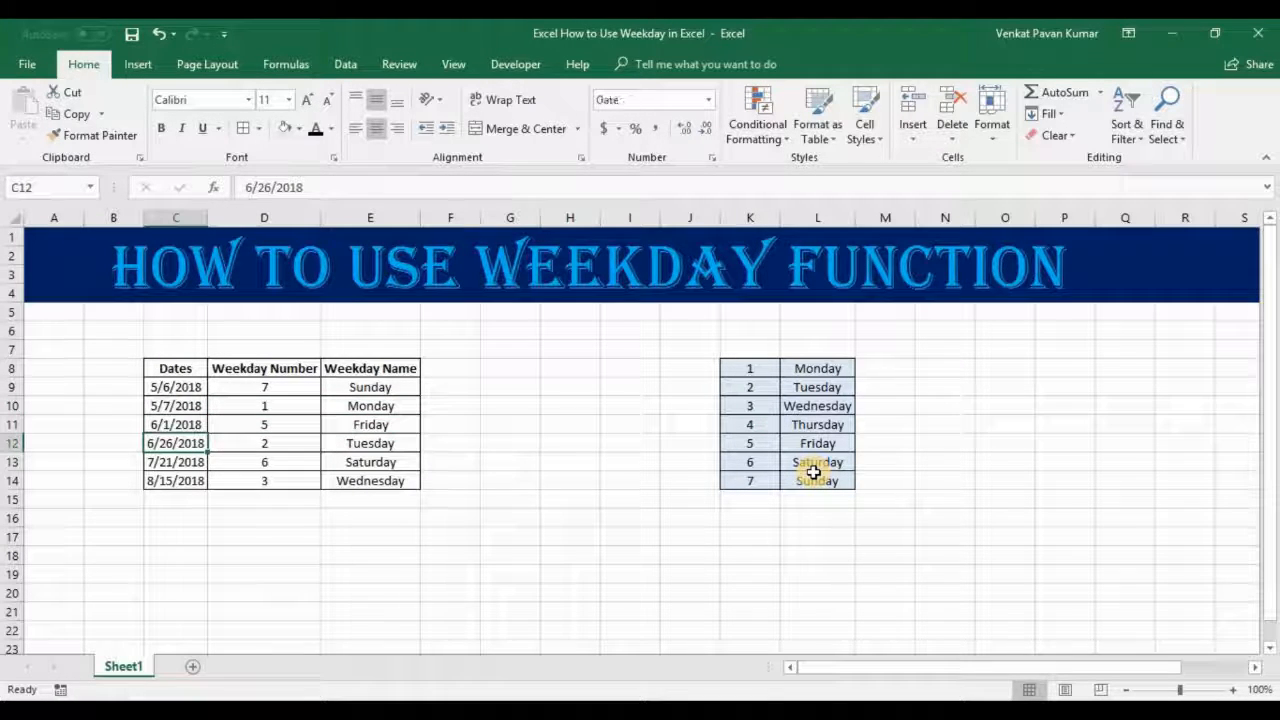
{"action": "key", "text": "Right"}
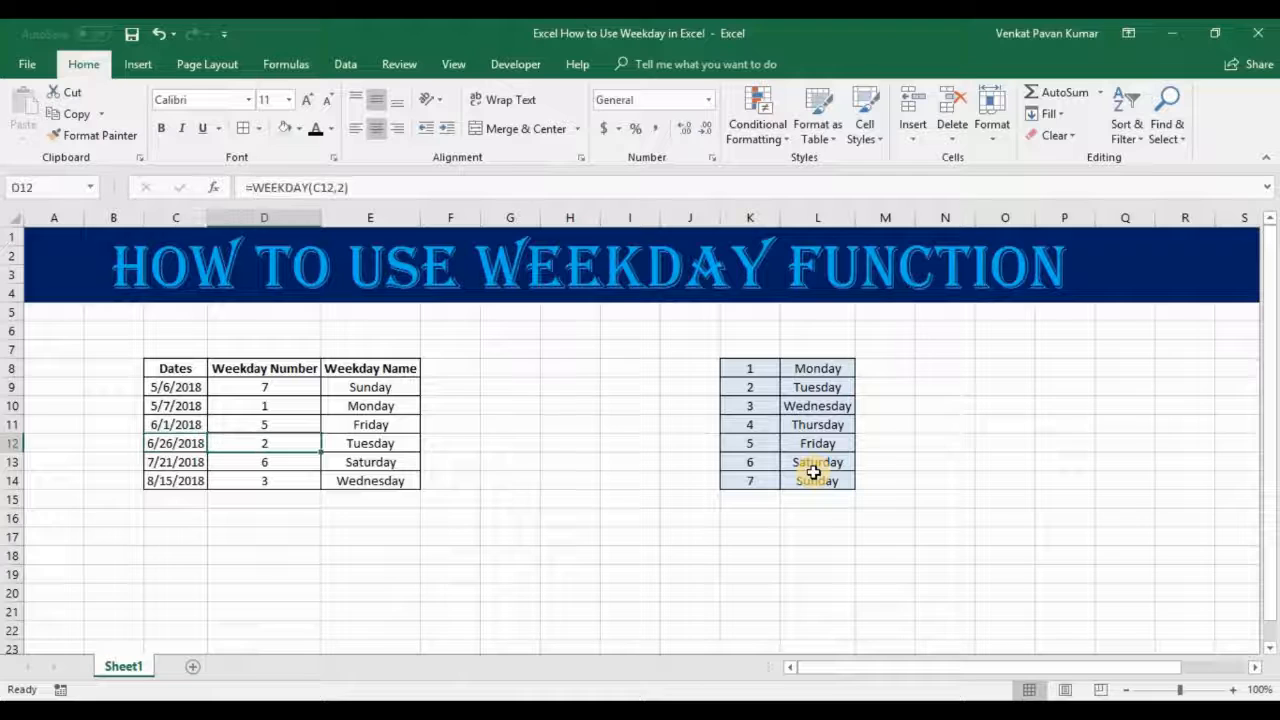
{"action": "key", "text": "Right"}
{"action": "key", "text": "Down"}
{"action": "key", "text": "Left"}
{"action": "key", "text": "Left"}
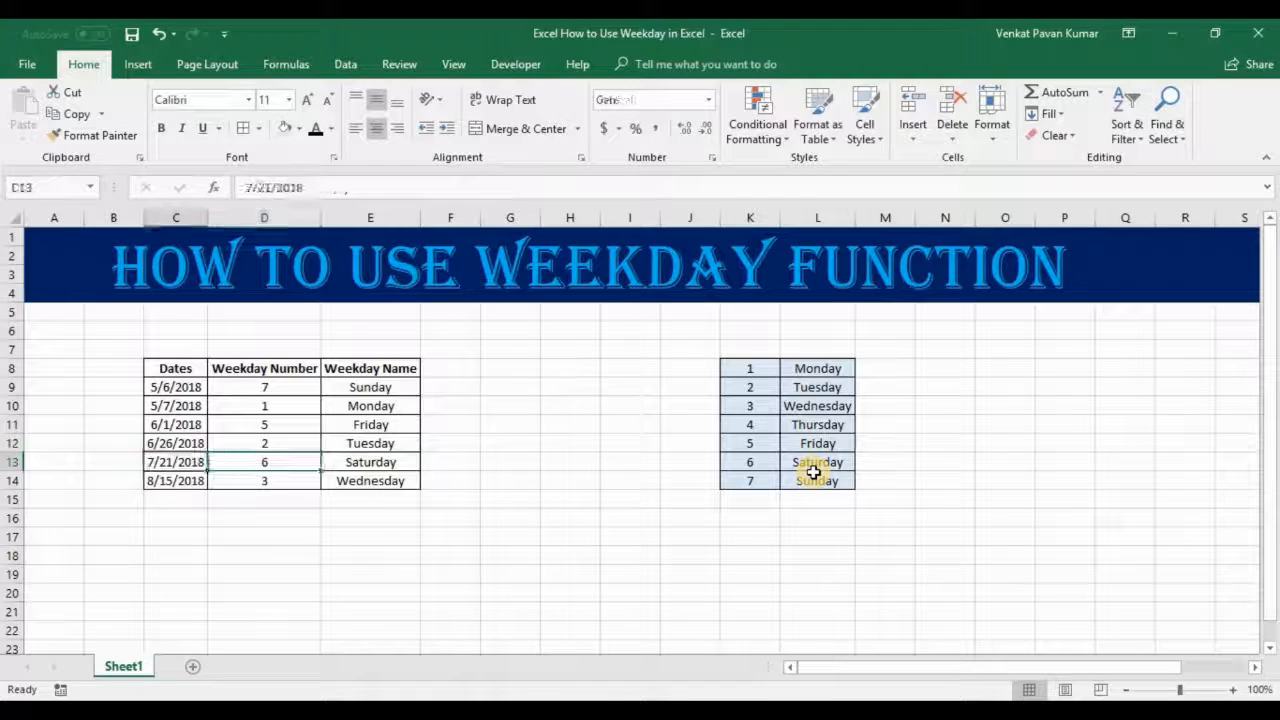
{"action": "key", "text": "Right"}
{"action": "key", "text": "Right"}
{"action": "key", "text": "Down"}
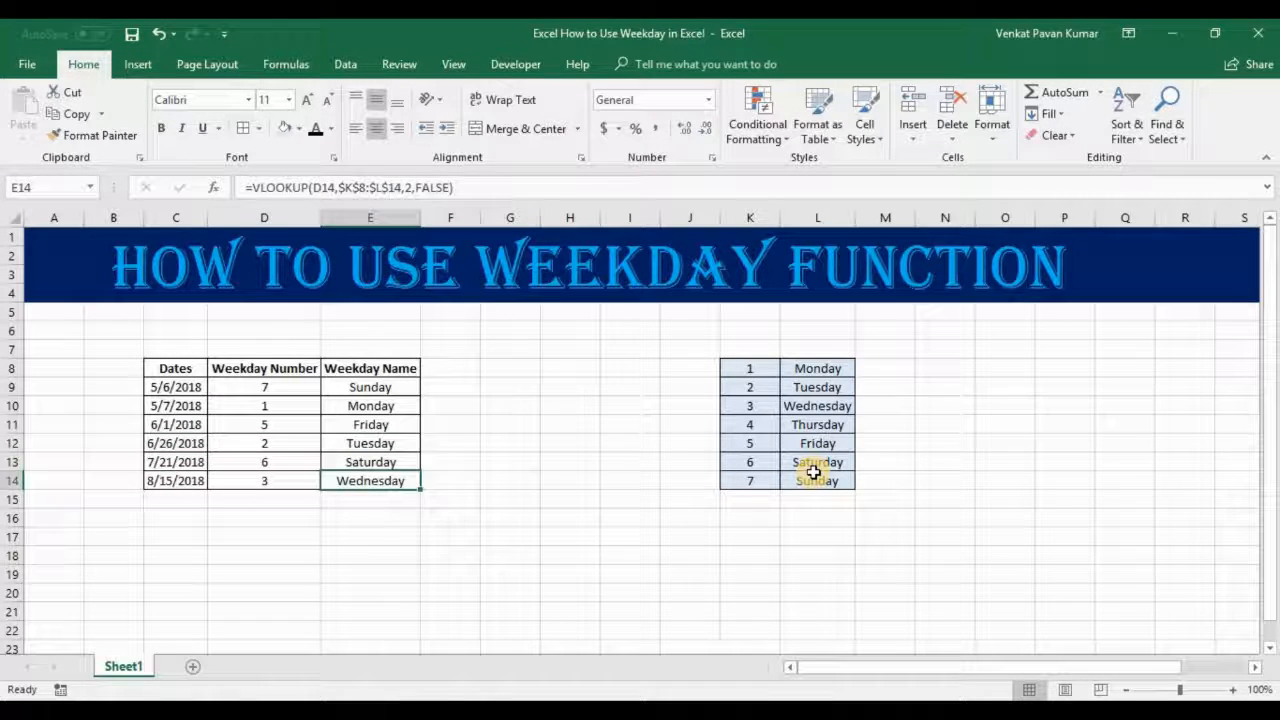
{"action": "key", "text": "Left"}
{"action": "key", "text": "Left"}
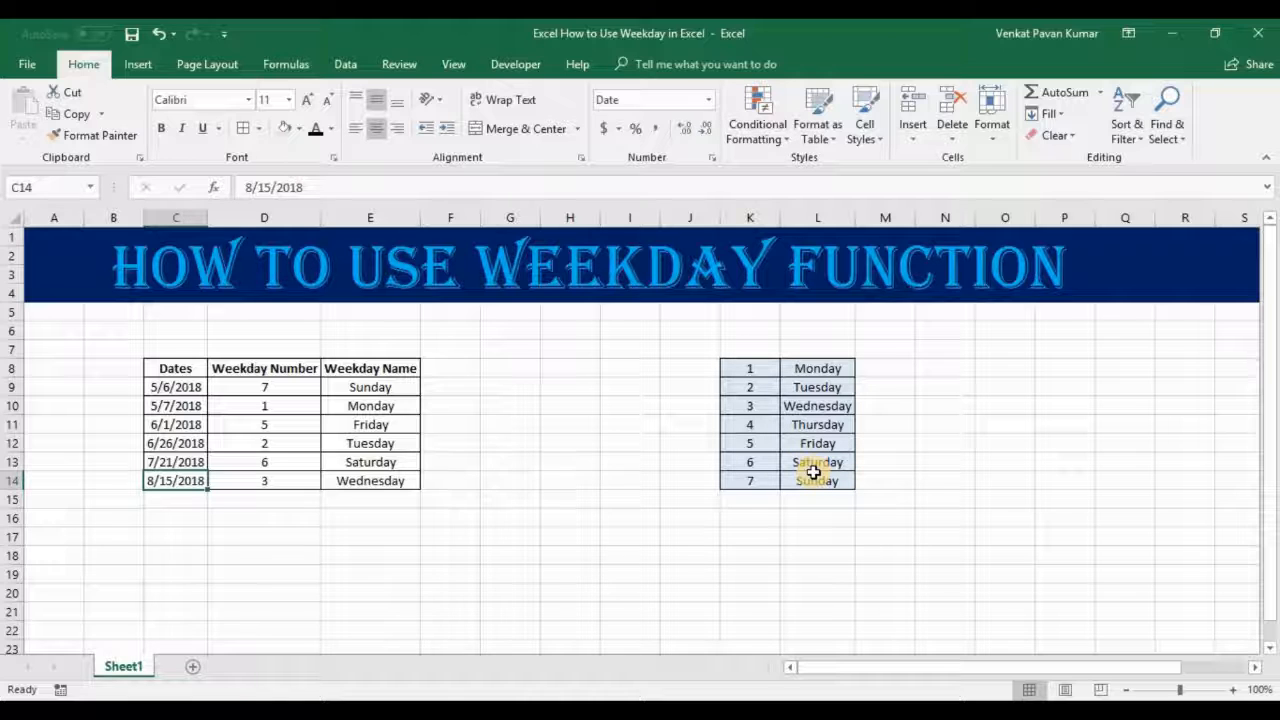
Enter the date 12/31/2017 in H8.
{"action": "key", "text": "Right"}
{"action": "key", "text": "Right"}
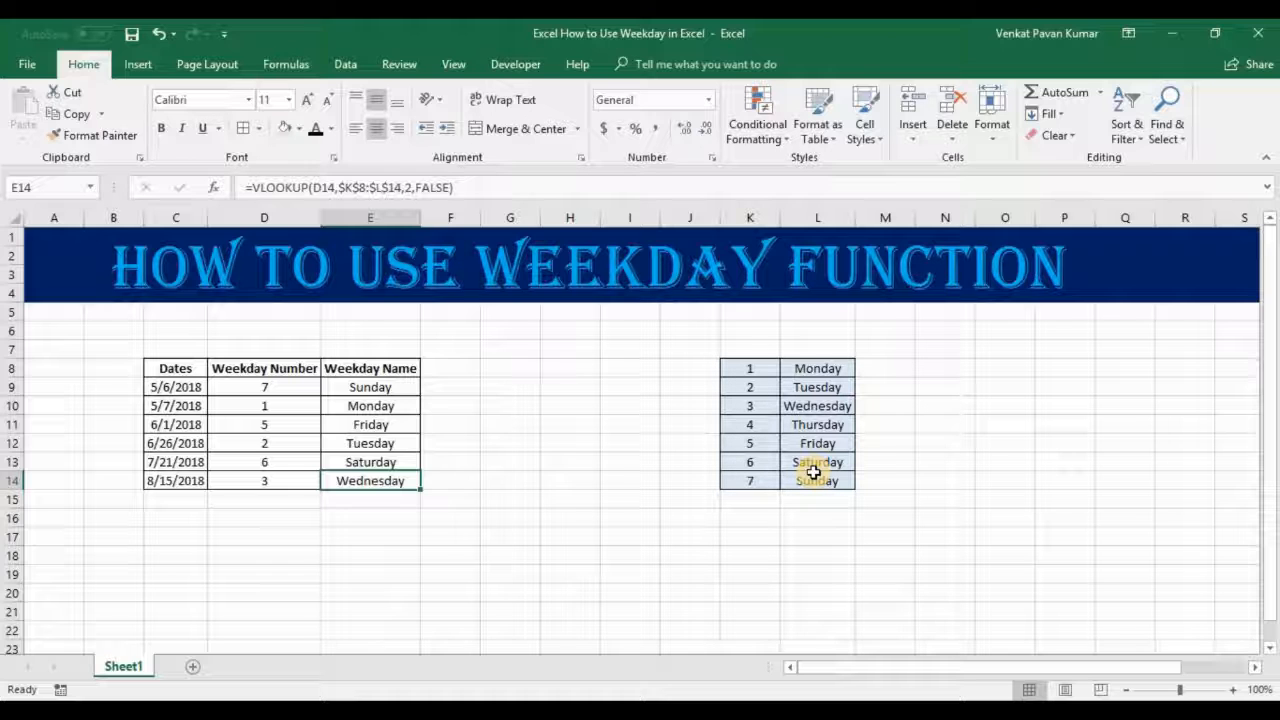
{"action": "key", "text": "Right"}
{"action": "key", "text": "Right"}
{"action": "key", "text": "Right"}
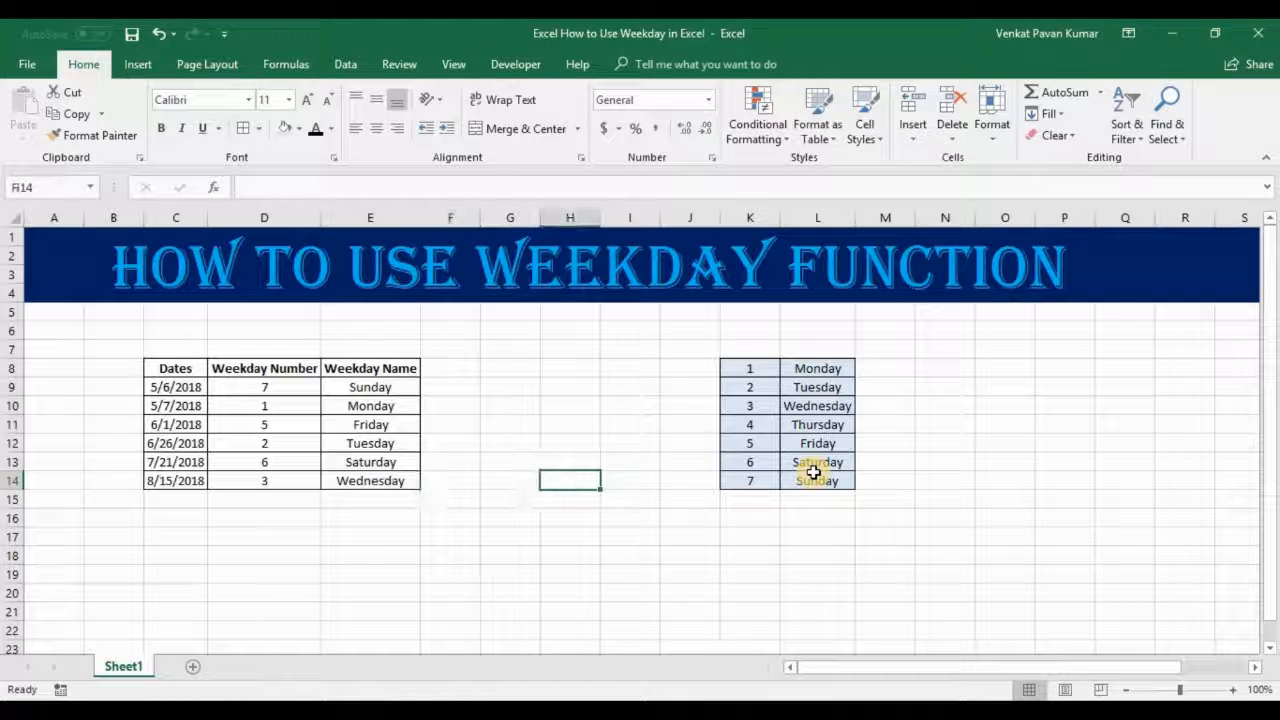
{"action": "key", "text": "Up"}
{"action": "key", "text": "Up"}
{"action": "key", "text": "Up"}
{"action": "key", "text": "Up"}
{"action": "key", "text": "Up"}
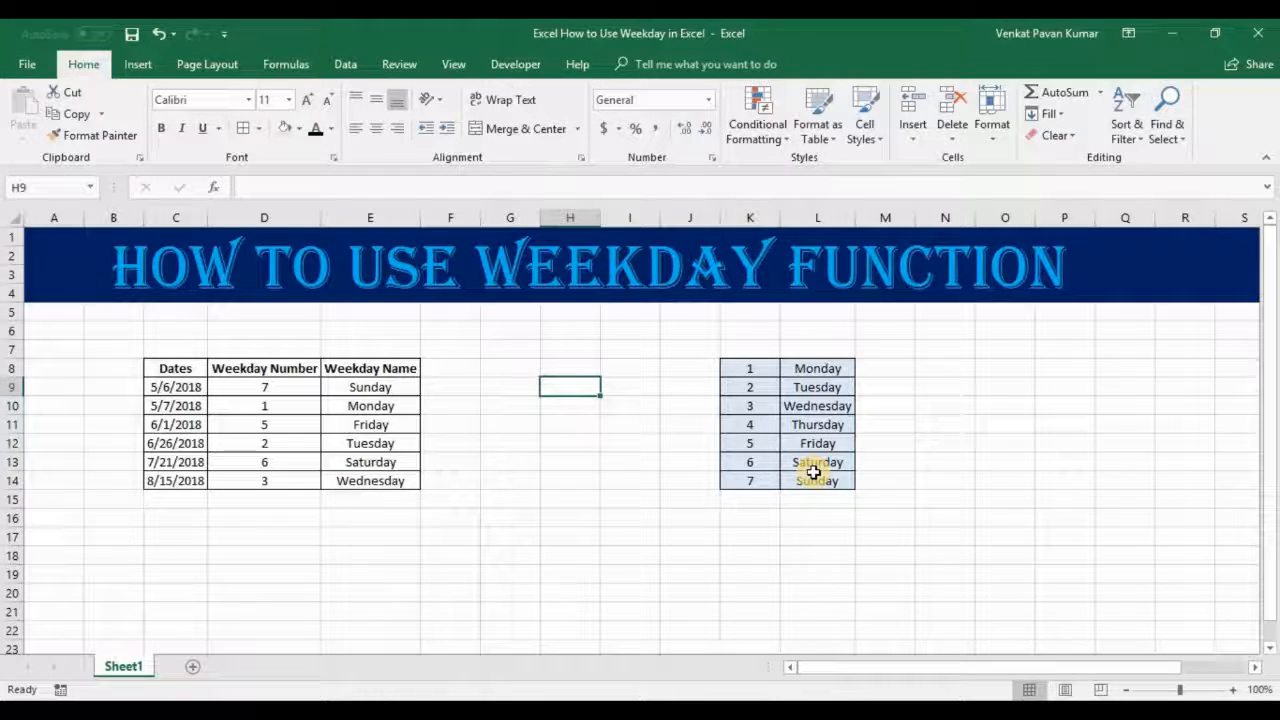
{"action": "key", "text": "Up"}
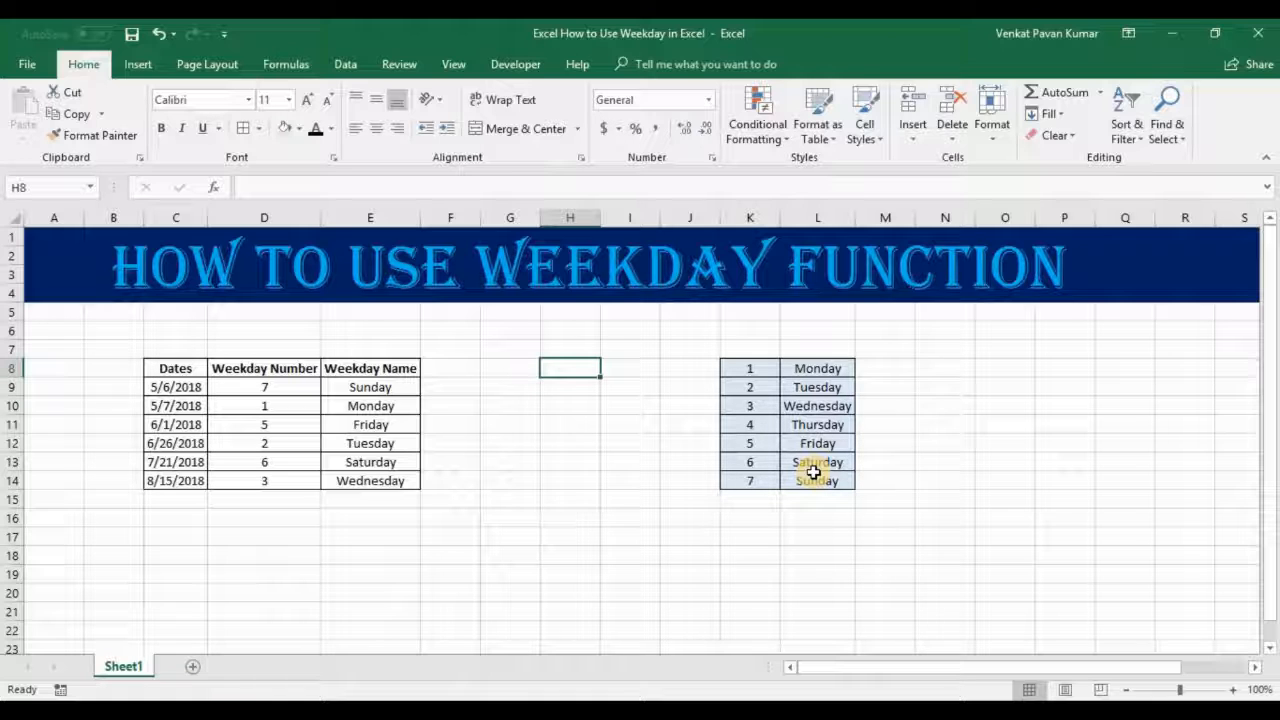
{"action": "type", "text": "12/31/20"}
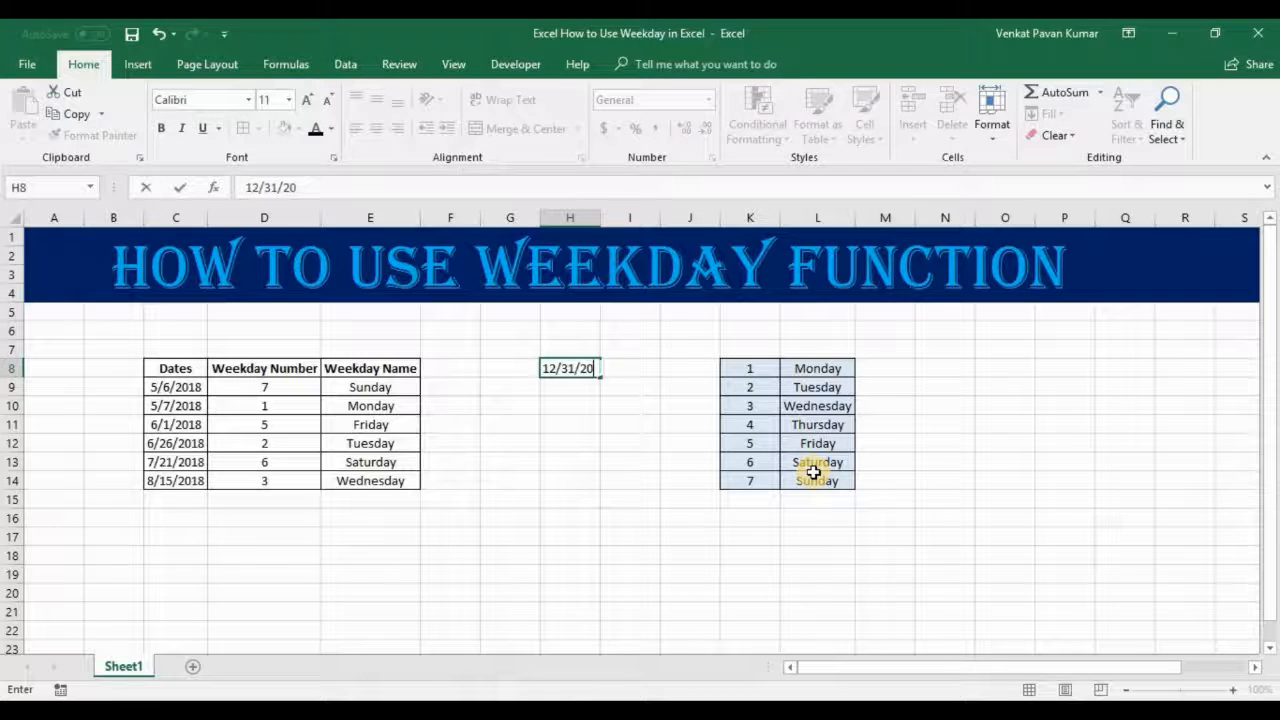
{"action": "type", "text": "17"}
{"action": "key", "text": "Return"}
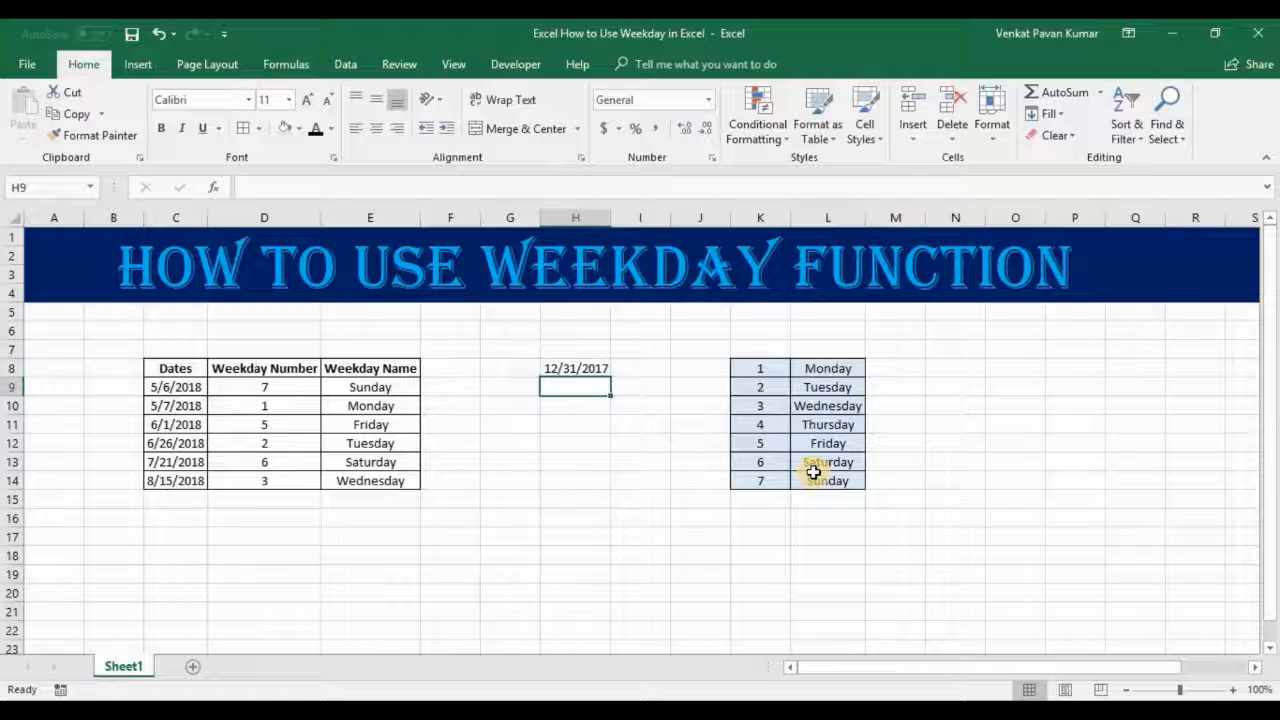
Enter =EOMONTH(H8,0) in H9, directly below the starting date.
{"action": "type", "text": "=eo"}
{"action": "key", "text": "Tab"}
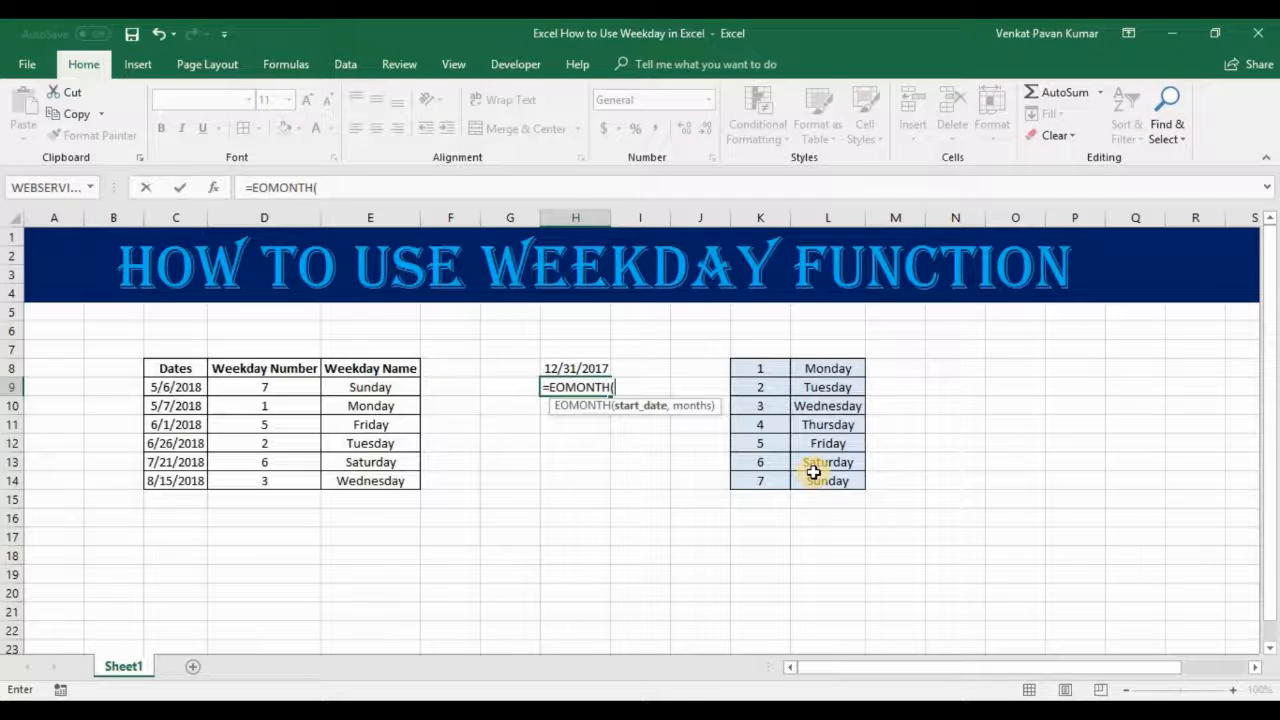
{"action": "key", "text": "Up"}
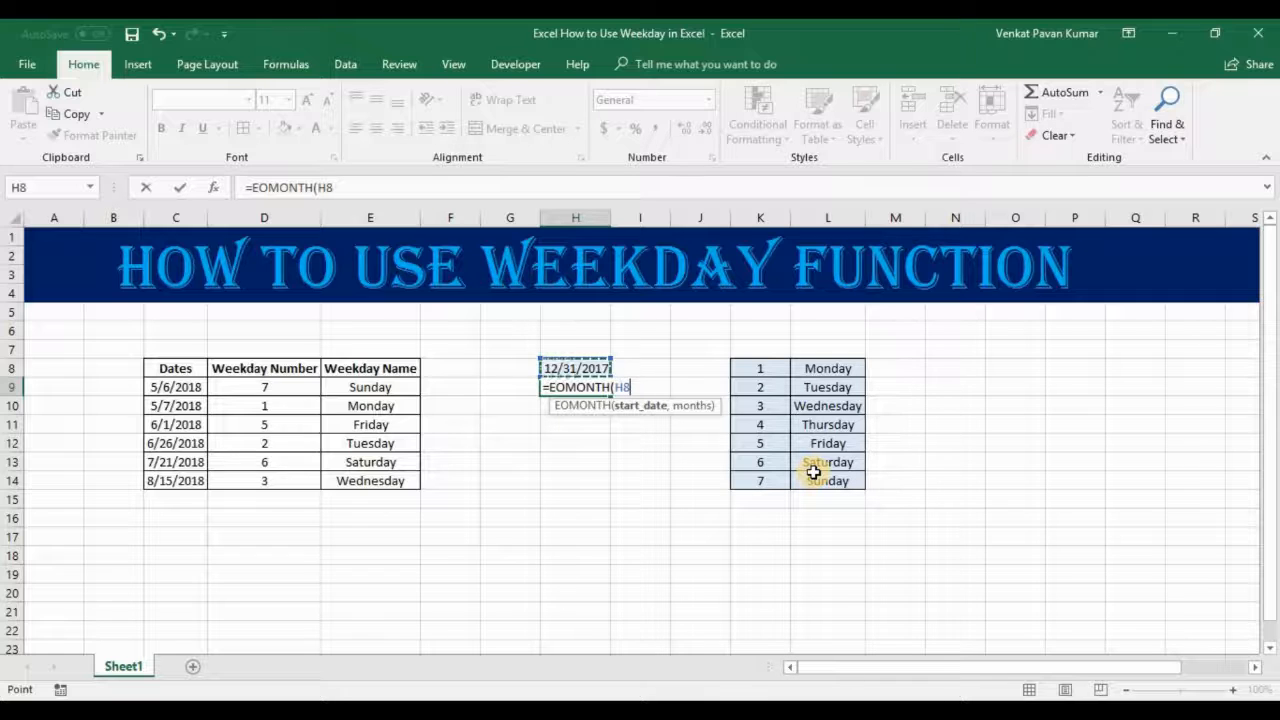
{"action": "type", "text": ","}
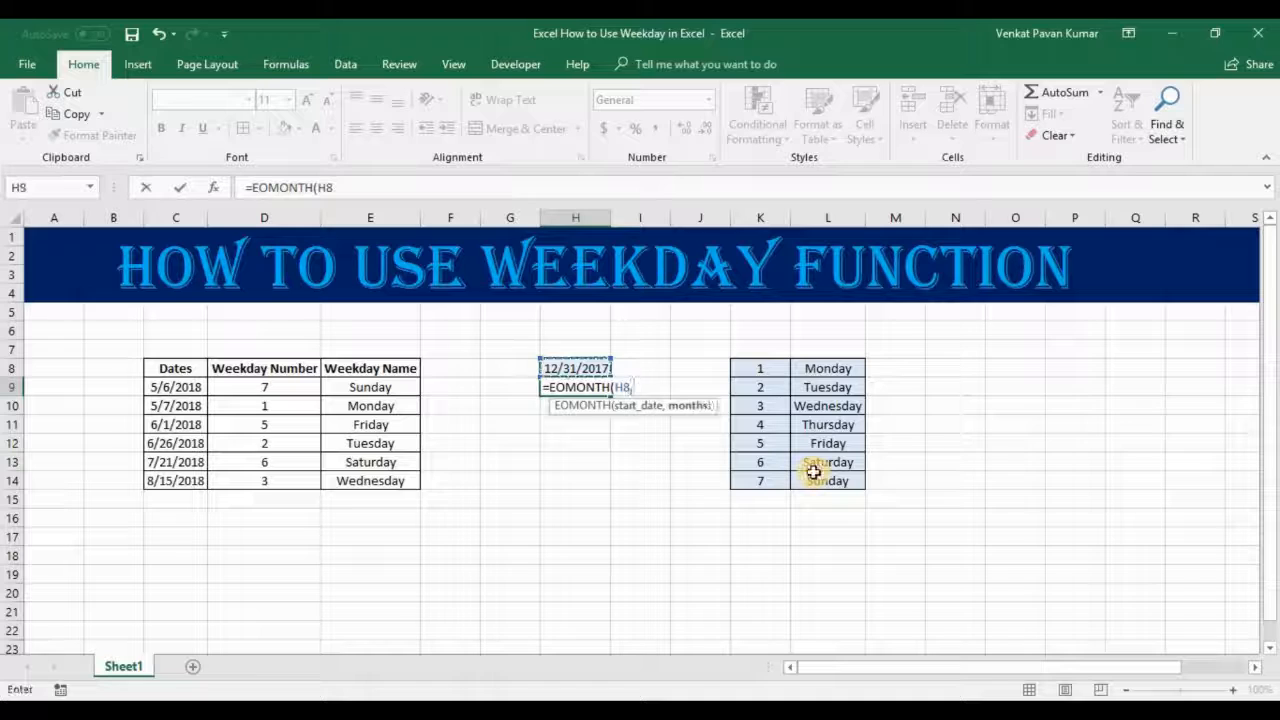
{"action": "type", "text": ")"}
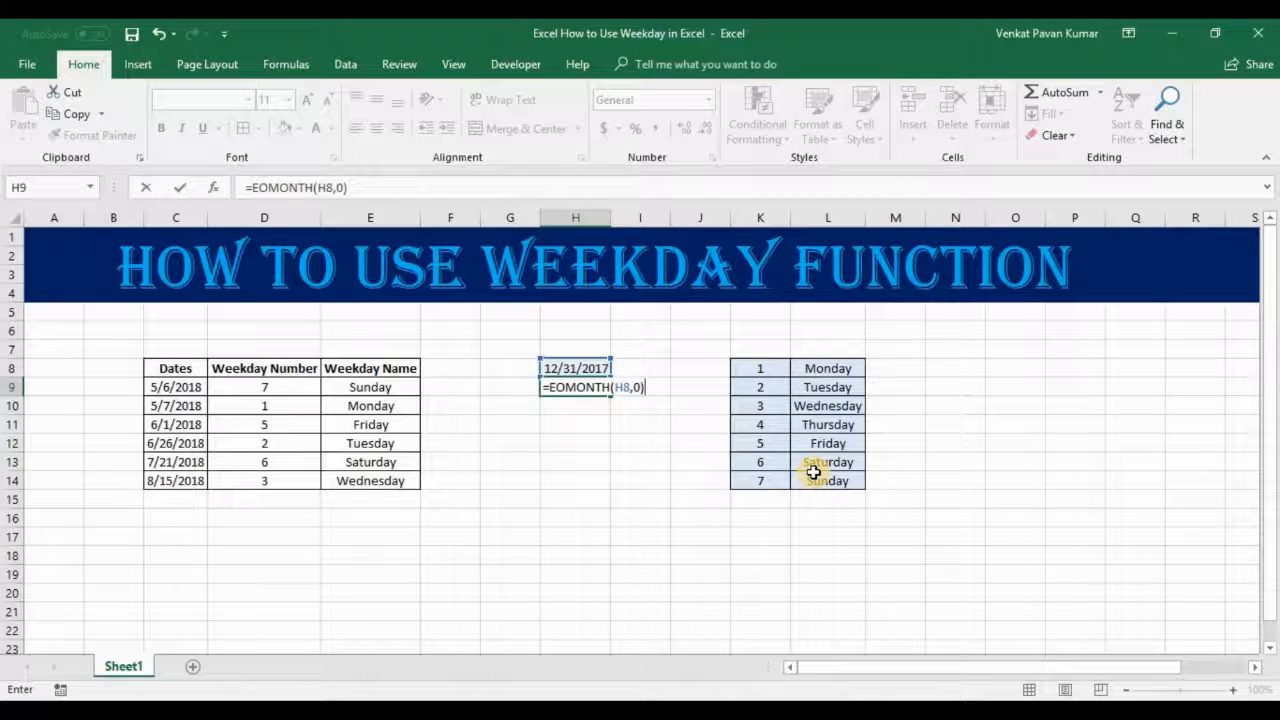
{"action": "key", "text": "Return"}
Copy the date format of H8 onto H9, pasting formats only.
{"action": "key", "text": "Up"}
{"action": "key", "text": "Up"}
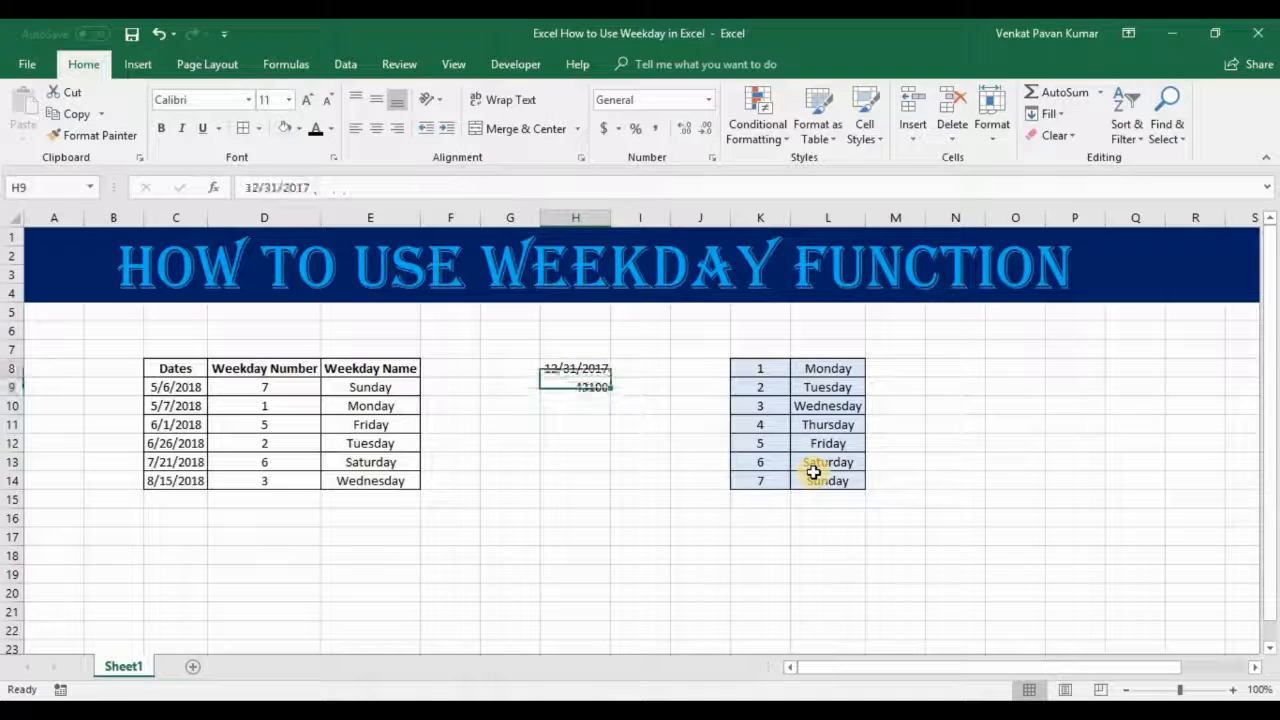
{"action": "key", "text": "ctrl+c"}
{"action": "key", "text": "Down"}
{"action": "key", "text": "ctrl+alt+v"}
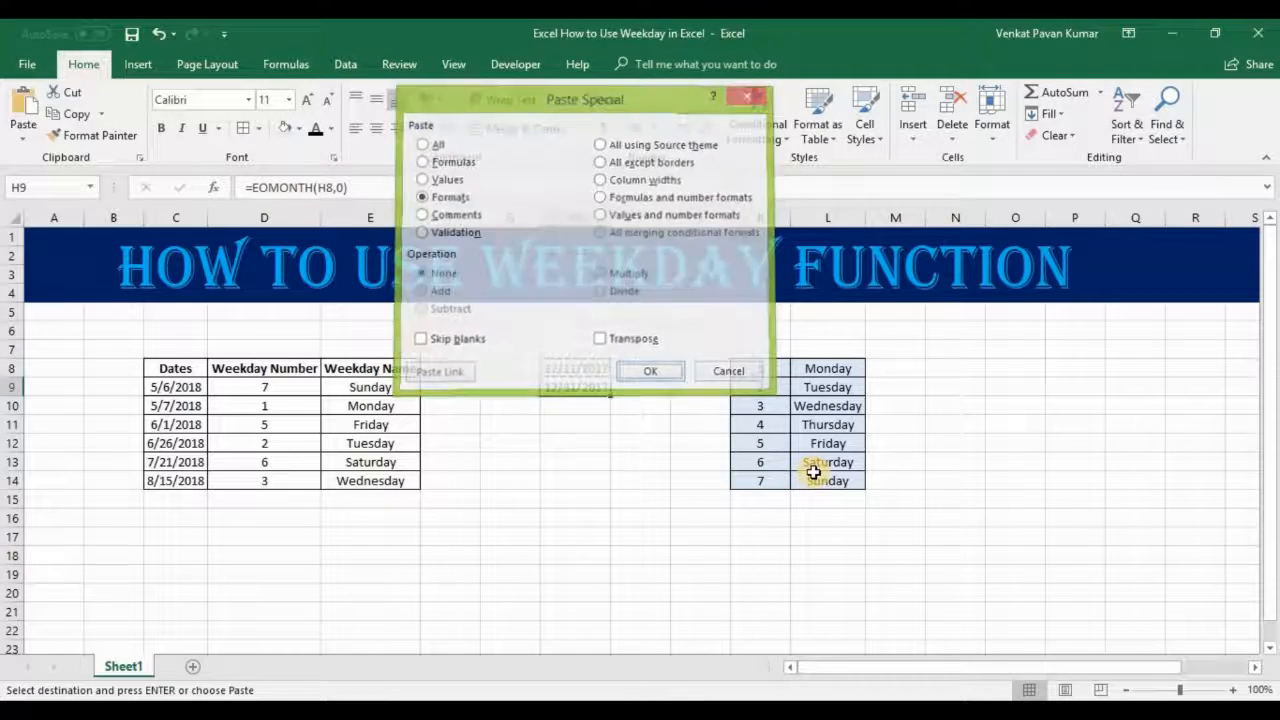
{"action": "key", "text": "Return"}
Change the formula in H9 to =EOMONTH(H8,0)+1 so it returns the first day of the following month.
{"action": "key", "text": "F2"}
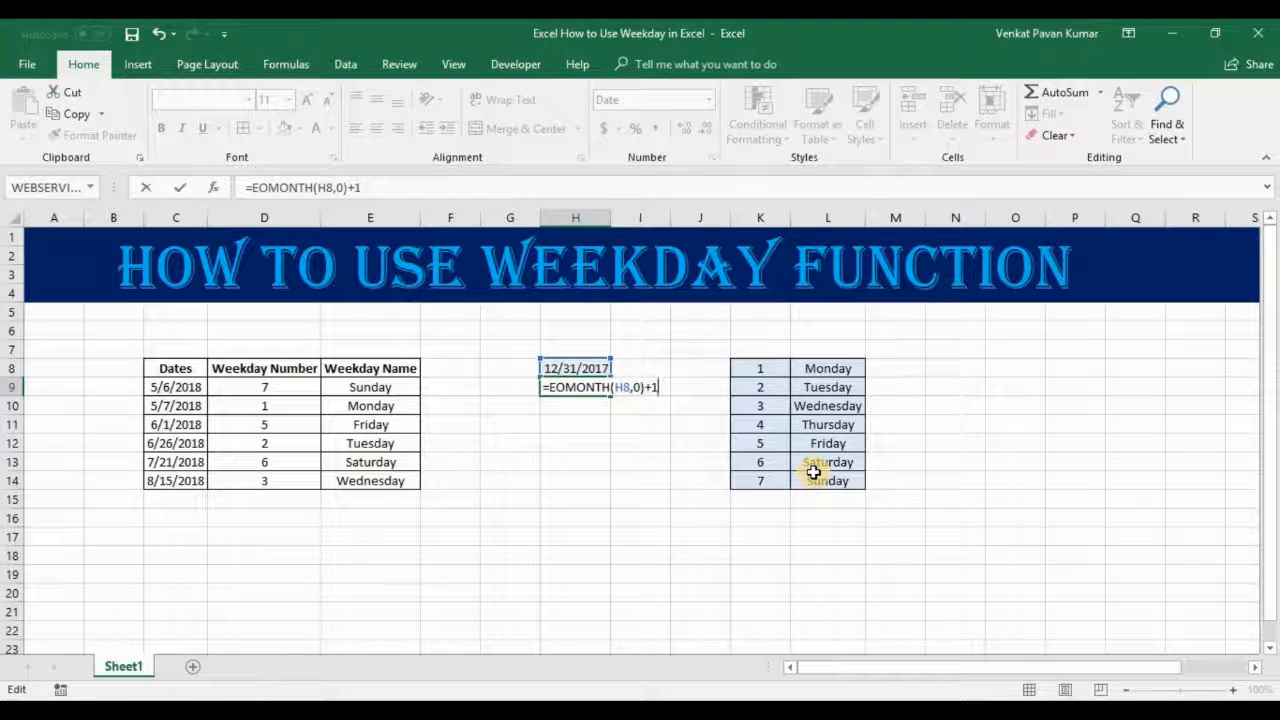
{"action": "key", "text": "Return"}
{"action": "key", "text": "Up"}
{"action": "key", "text": "Up"}
{"action": "key", "text": "Down"}
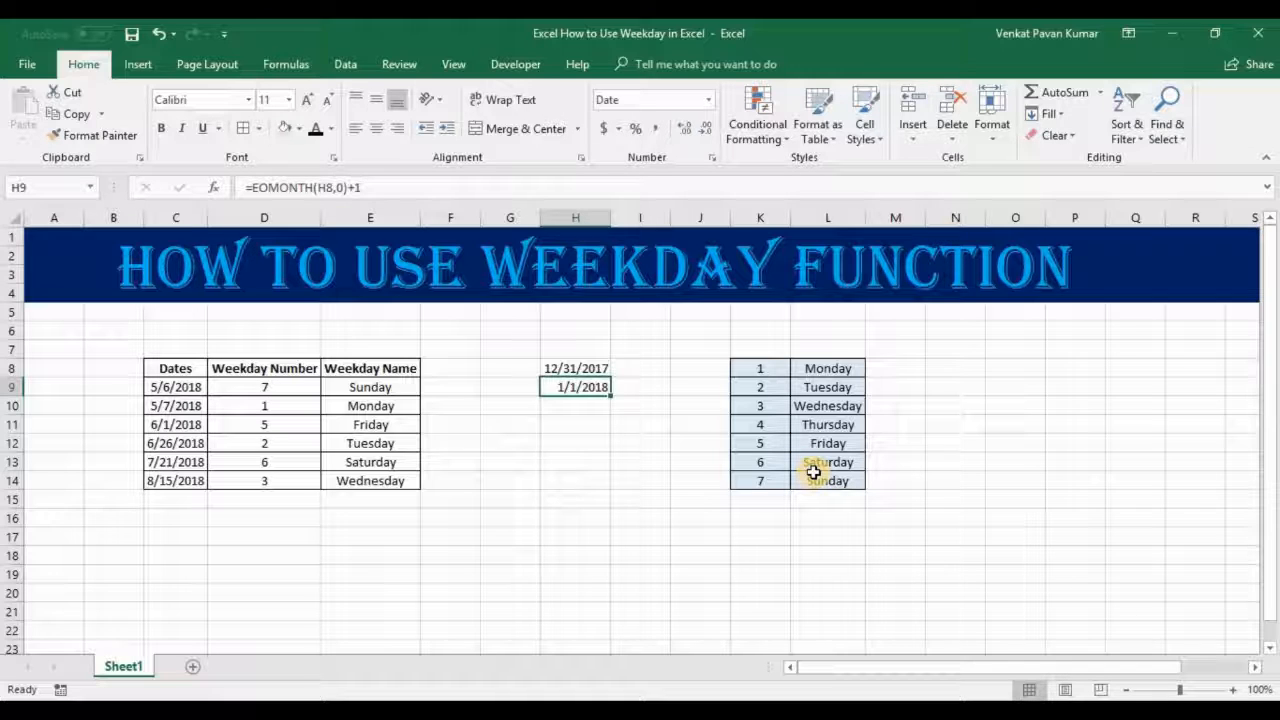
Enter =EOMONTH(H9,0)+1 in H10 to return the first day of the next month.
{"action": "key", "text": "Down"}
{"action": "type", "text": "=eo"}
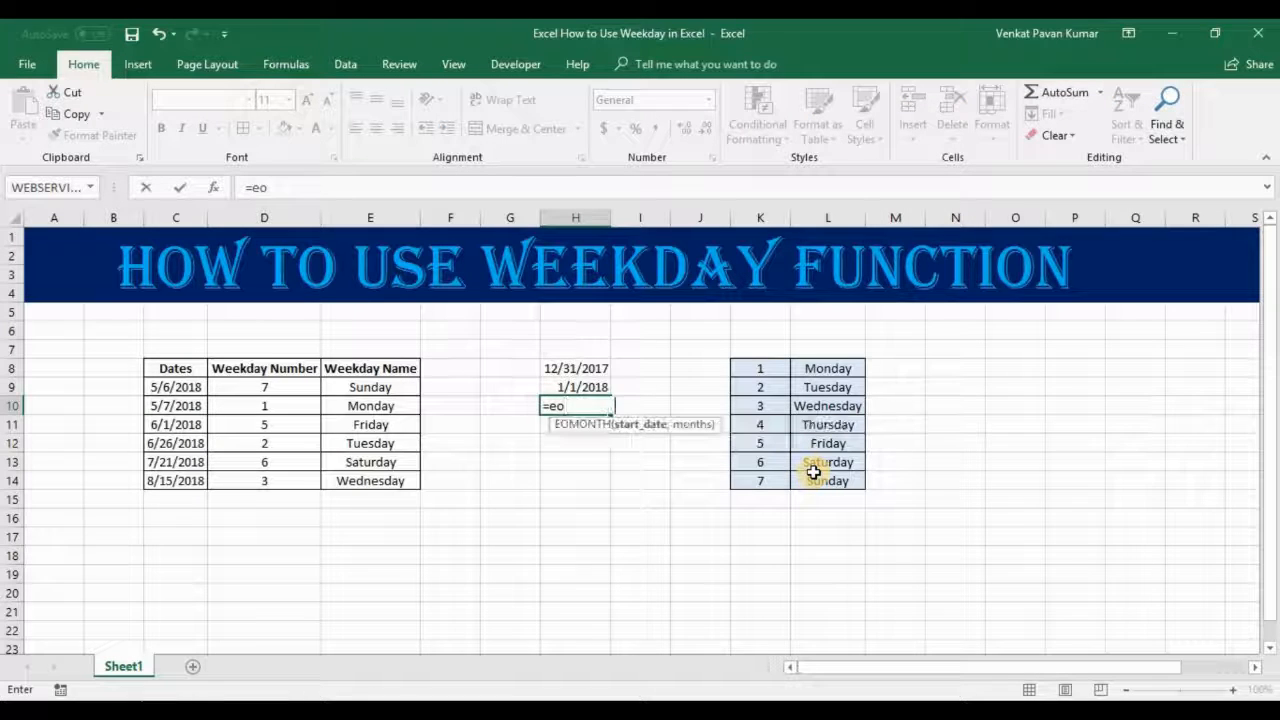
{"action": "key", "text": "Tab"}
{"action": "key", "text": "Up"}
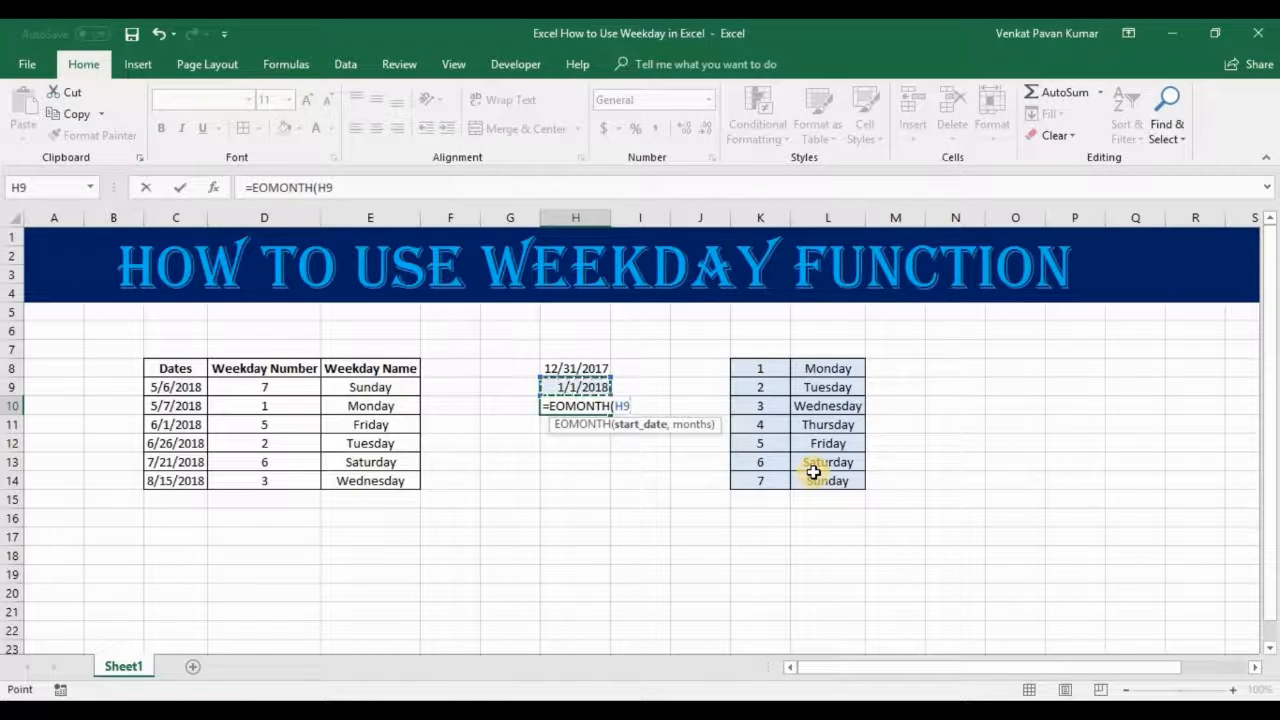
{"action": "type", "text": ","}
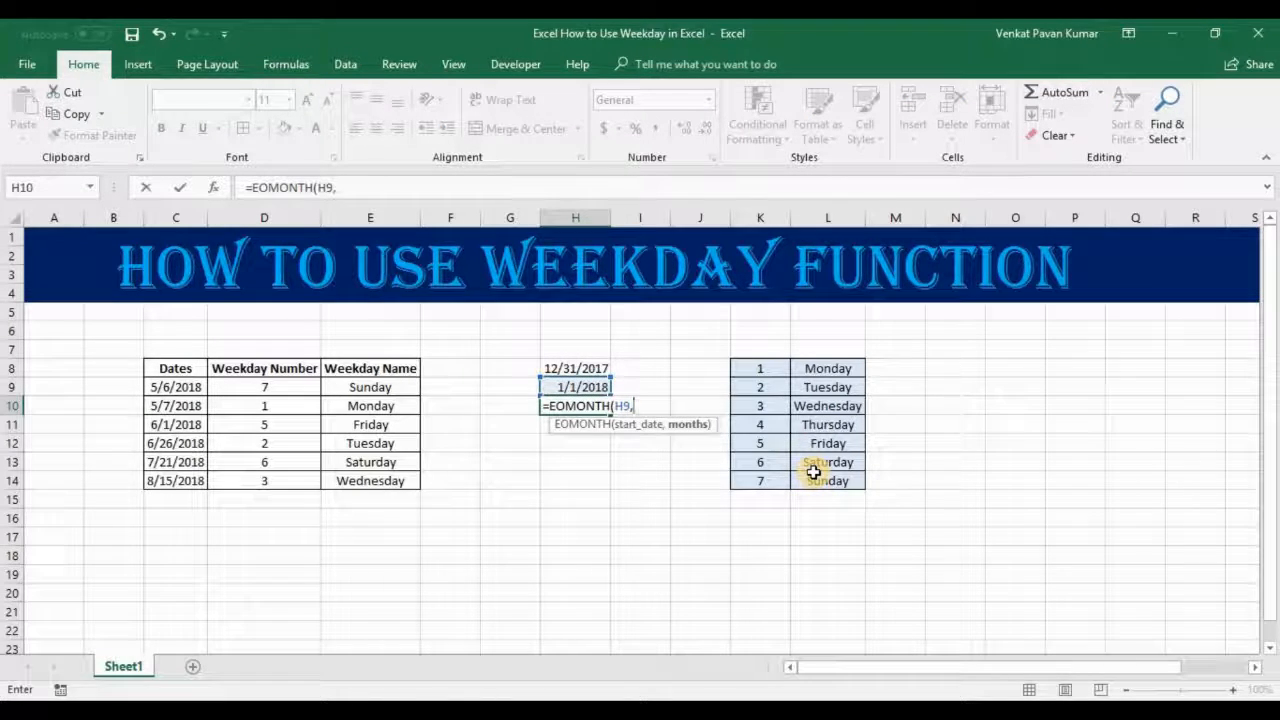
{"action": "type", "text": "0)+"}
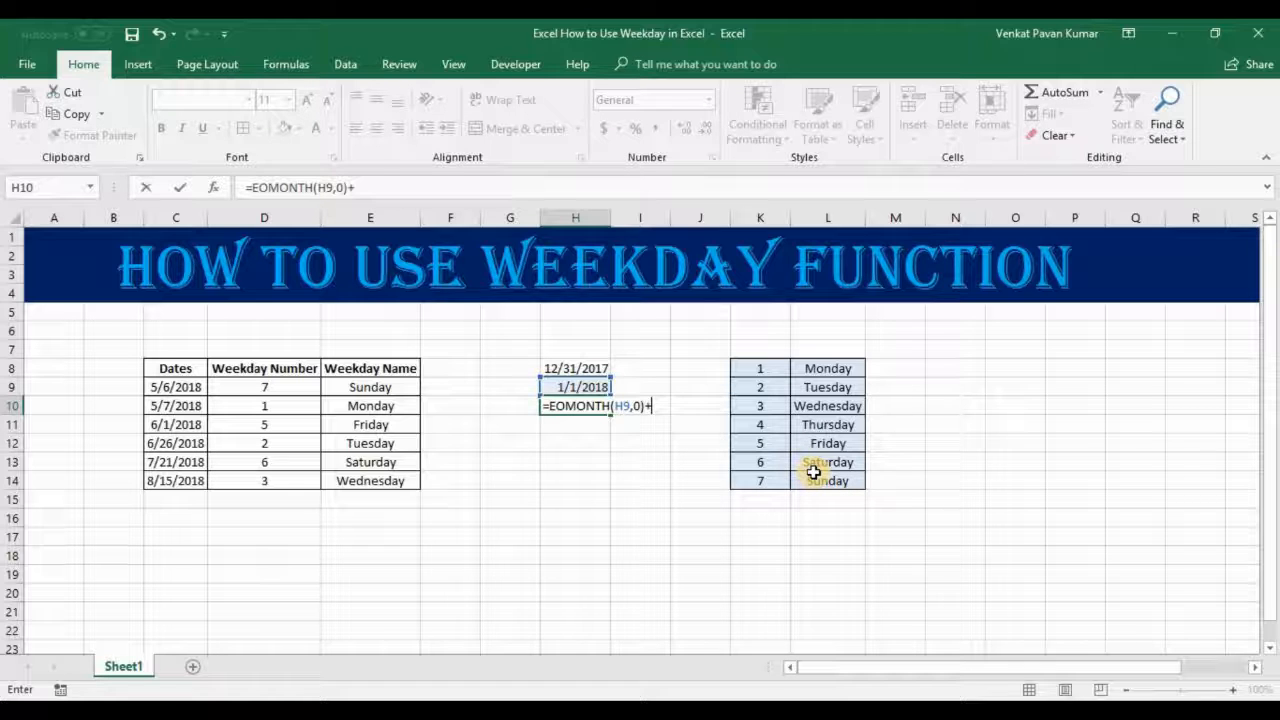
{"action": "type", "text": "1"}
{"action": "key", "text": "Return"}
Fill the month-start formula from H10 down through H25.
{"action": "key", "text": "Up"}
{"action": "key", "text": "shift+Down"}
{"action": "key", "text": "shift+Down"}
{"action": "key", "text": "shift+Down"}
{"action": "key", "text": "shift+Down"}
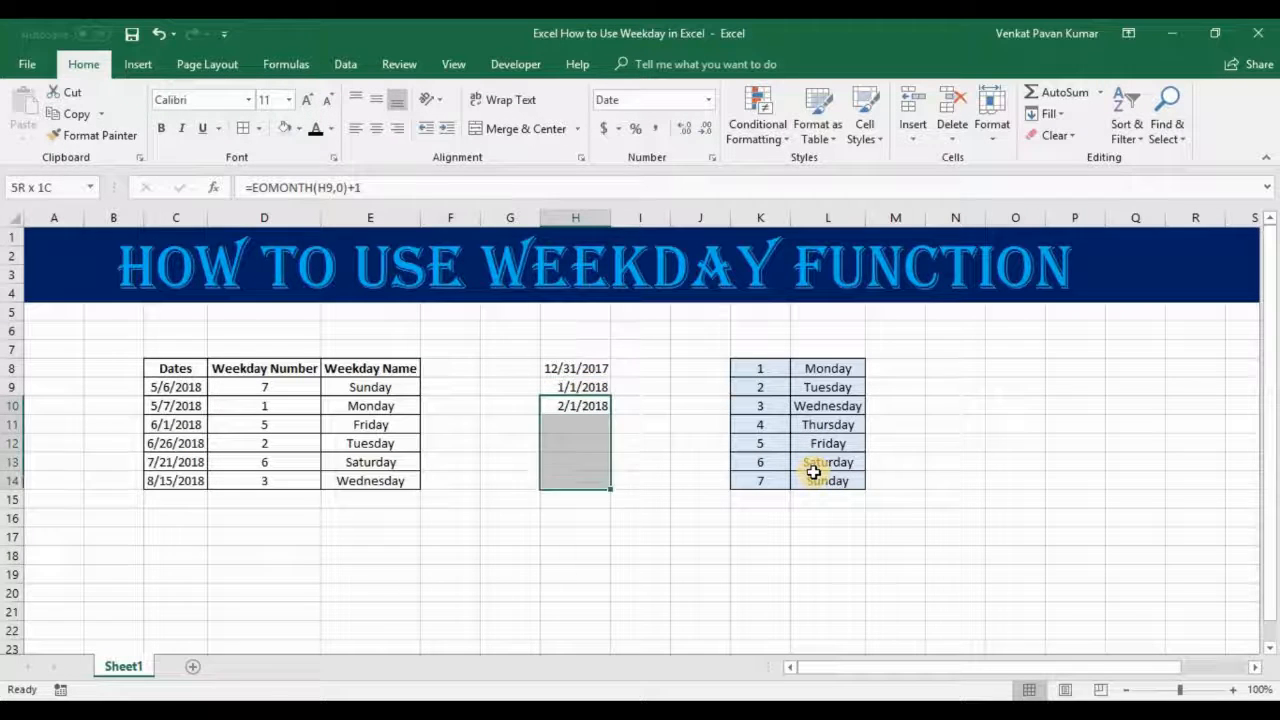
{"action": "key", "text": "shift+Down"}
{"action": "key", "text": "shift+Down"}
{"action": "key", "text": "shift+Down"}
{"action": "key", "text": "shift+Down"}
{"action": "key", "text": "shift+Down"}
{"action": "key", "text": "shift+Down"}
{"action": "key", "text": "shift+Down"}
{"action": "key", "text": "shift+Down"}
{"action": "key", "text": "shift+Down"}
{"action": "key", "text": "shift+Down"}
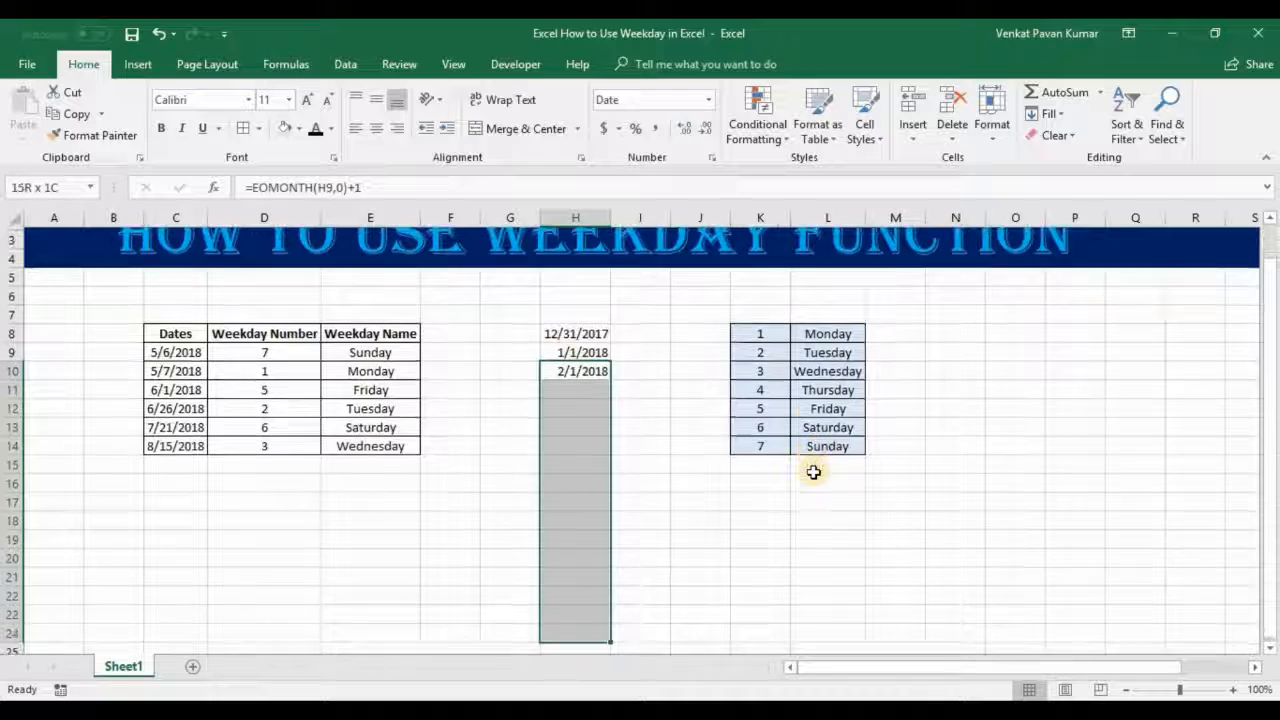
{"action": "key", "text": "shift+Down"}
{"action": "key", "text": "ctrl+d"}
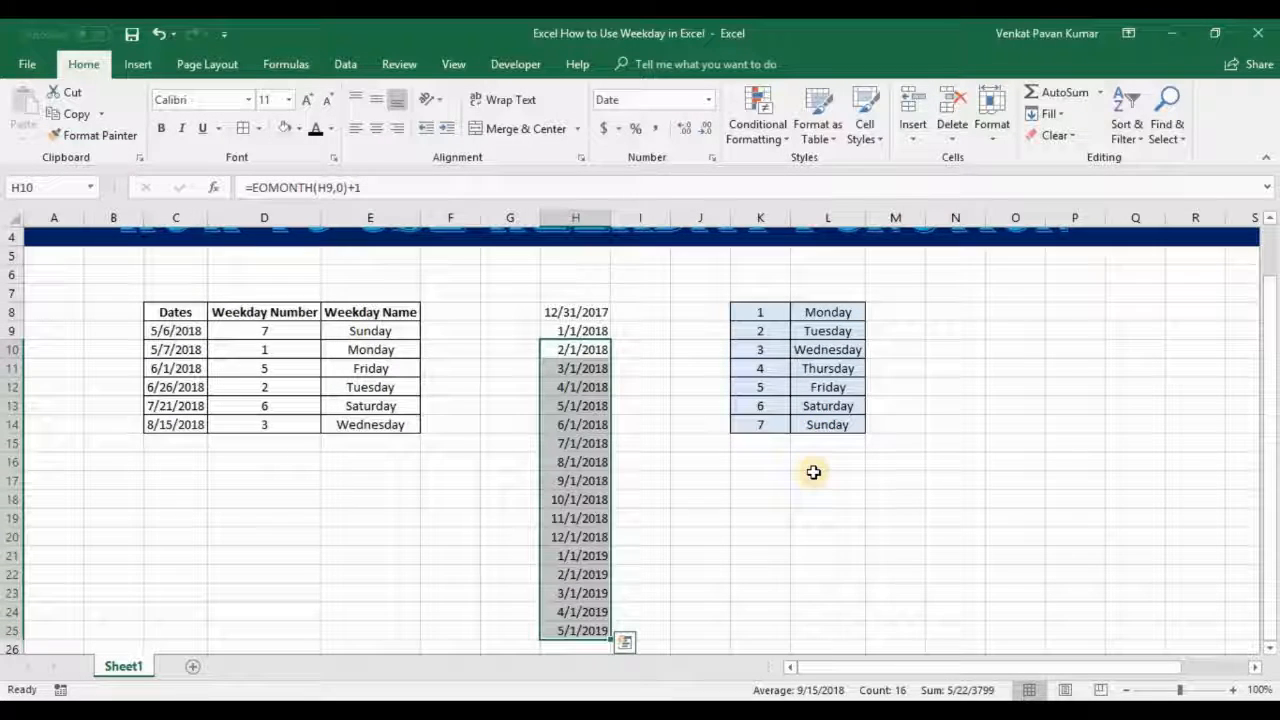
Clear the 2019 dates from H21:H25 so the list ends with December 2018.
{"action": "left_click_drag", "start_coordinate": [594, 552], "coordinate": [592, 629]}
{"action": "key", "text": "Delete"}
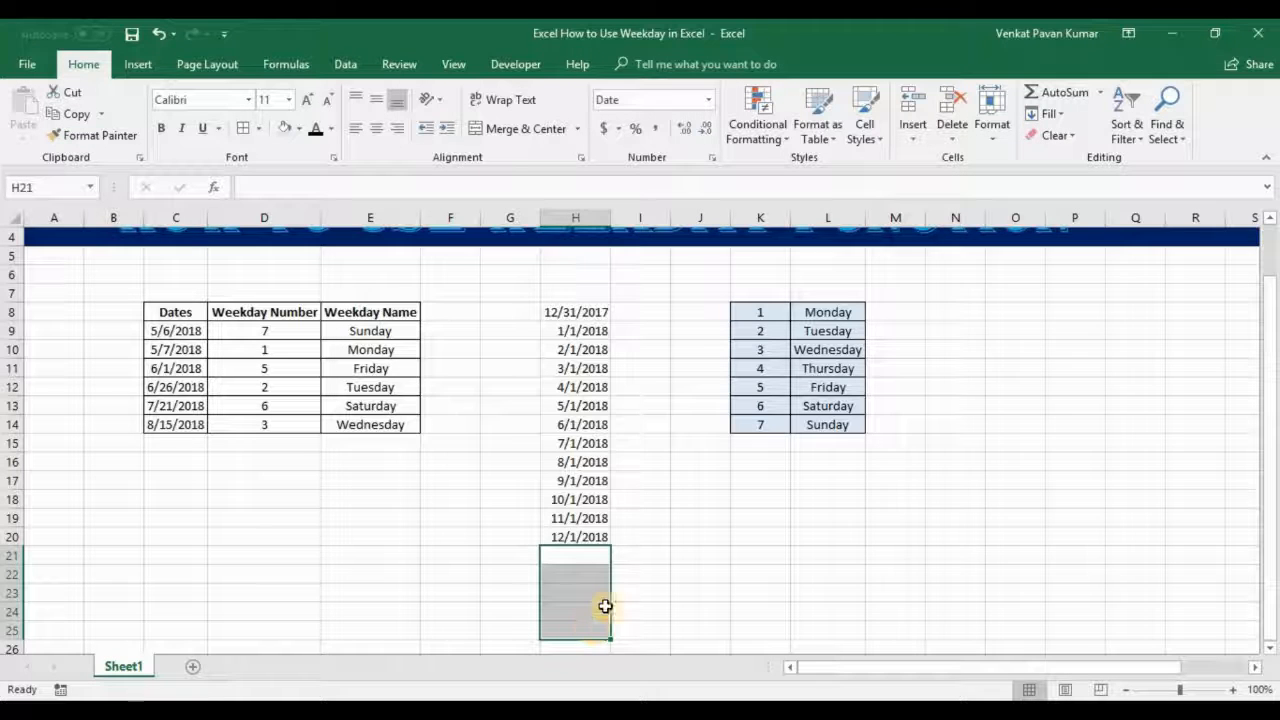
{"action": "left_click", "coordinate": [585, 536]}
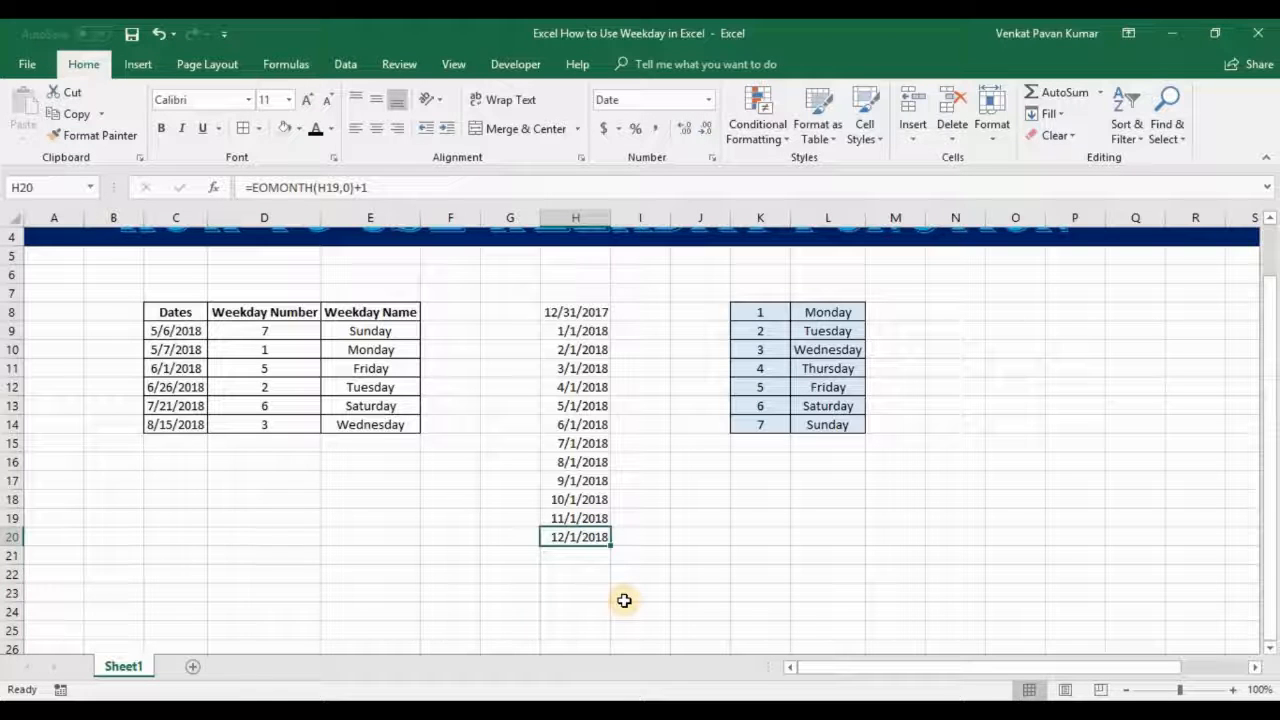
Move the starting date 12/31/2017 from H8 up to H6.
{"action": "key", "text": "ctrl+shift+Up"}
{"action": "key", "text": "ctrl+Up"}
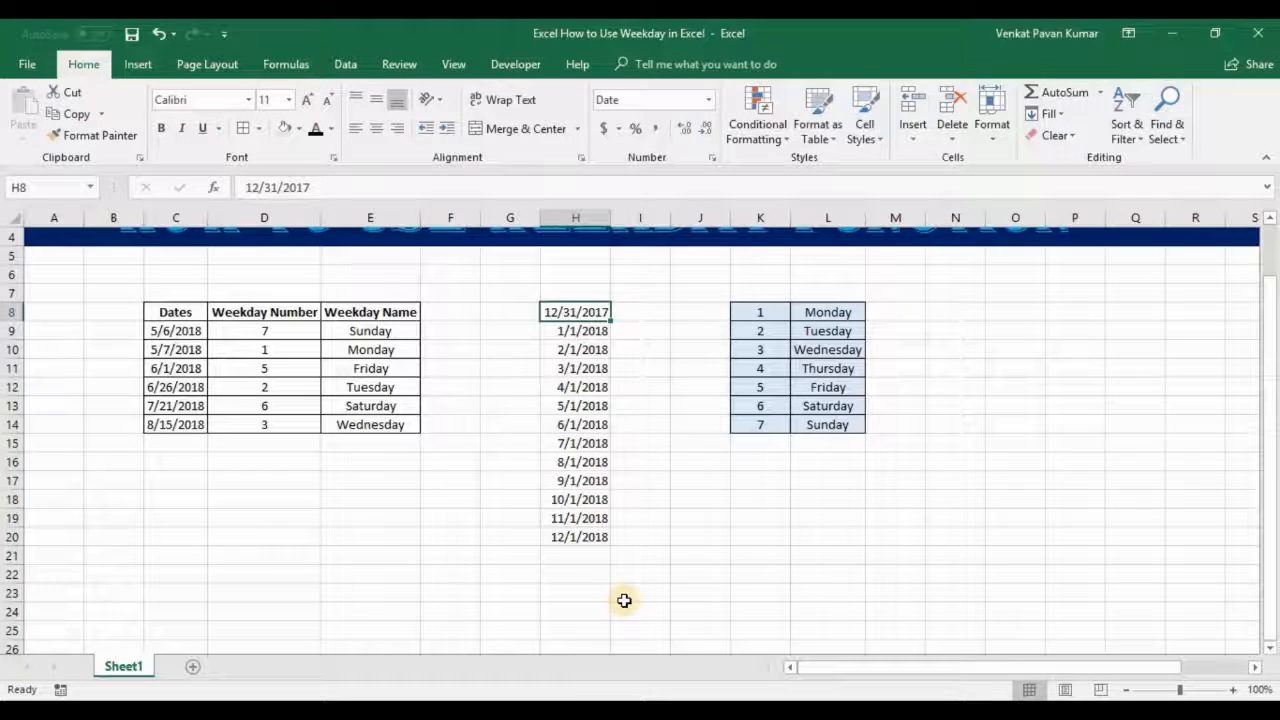
{"action": "key", "text": "ctrl+x"}
{"action": "key", "text": "Up"}
{"action": "key", "text": "Up"}
{"action": "key", "text": "ctrl+v"}
{"action": "key", "text": "Down"}
{"action": "key", "text": "Down"}
{"action": "key", "text": "Down"}
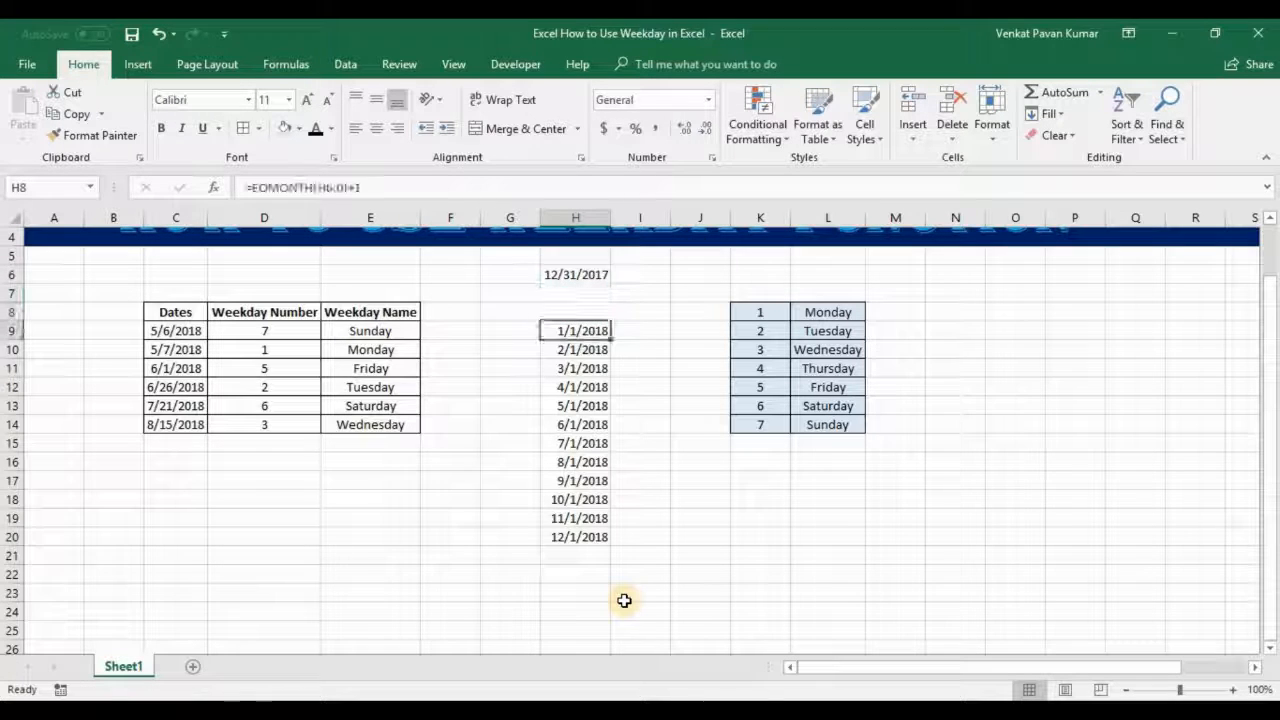
Enter 2018 in H8 as the heading above the month-start dates.
{"action": "key", "text": "Up"}
{"action": "type", "text": "2"}
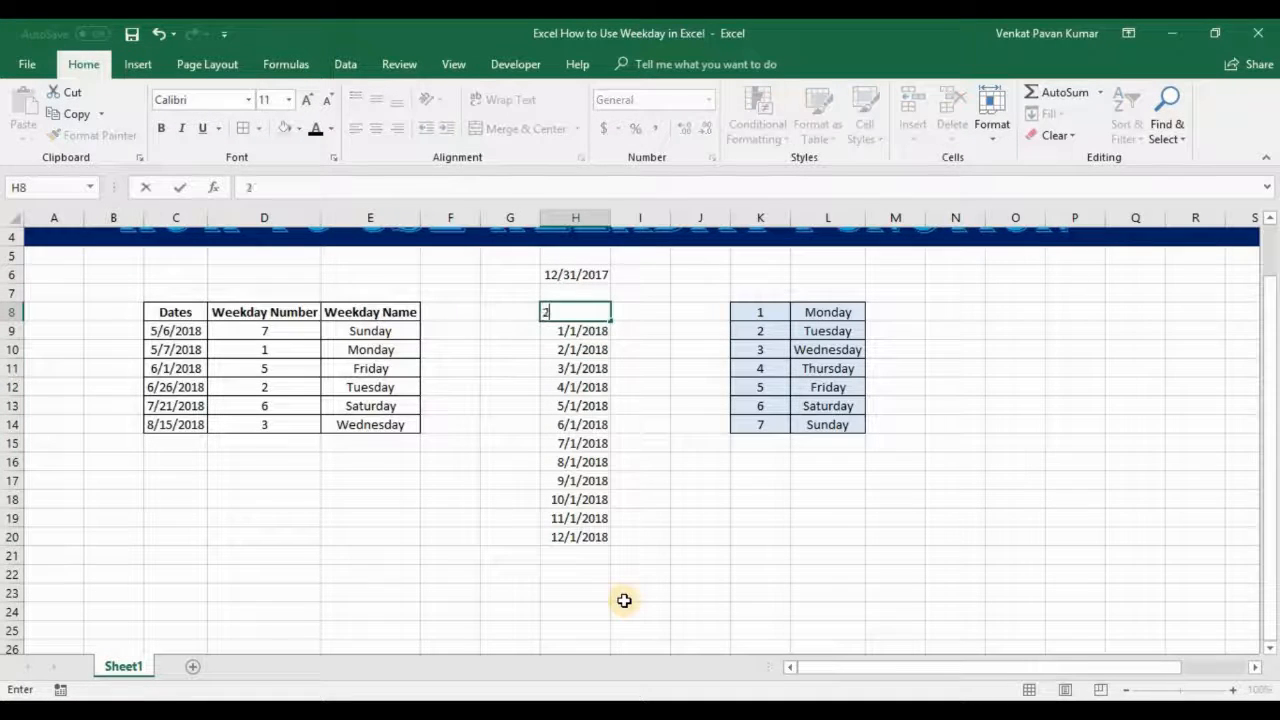
{"action": "key", "text": "Return"}
{"action": "key", "text": "Up"}
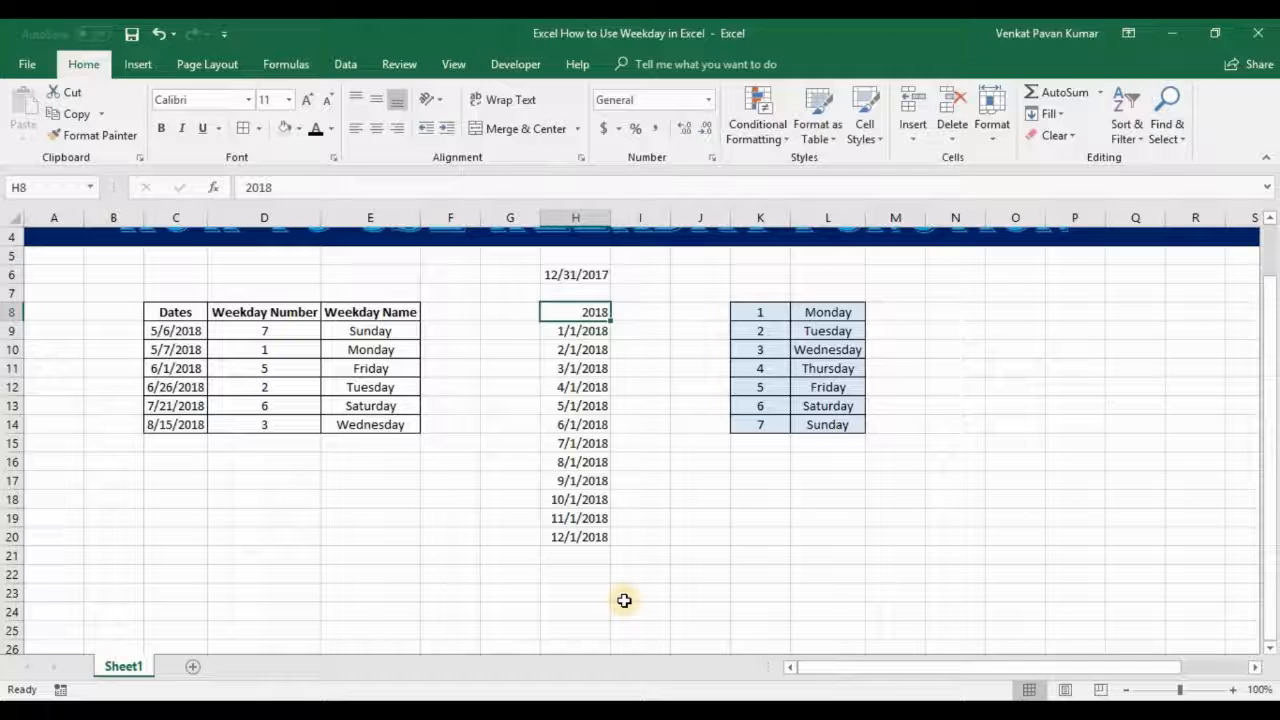
Shade the 2018 heading and dates in H8:H20 light gold and center their contents.
{"action": "key", "text": "ctrl+shift+Down"}
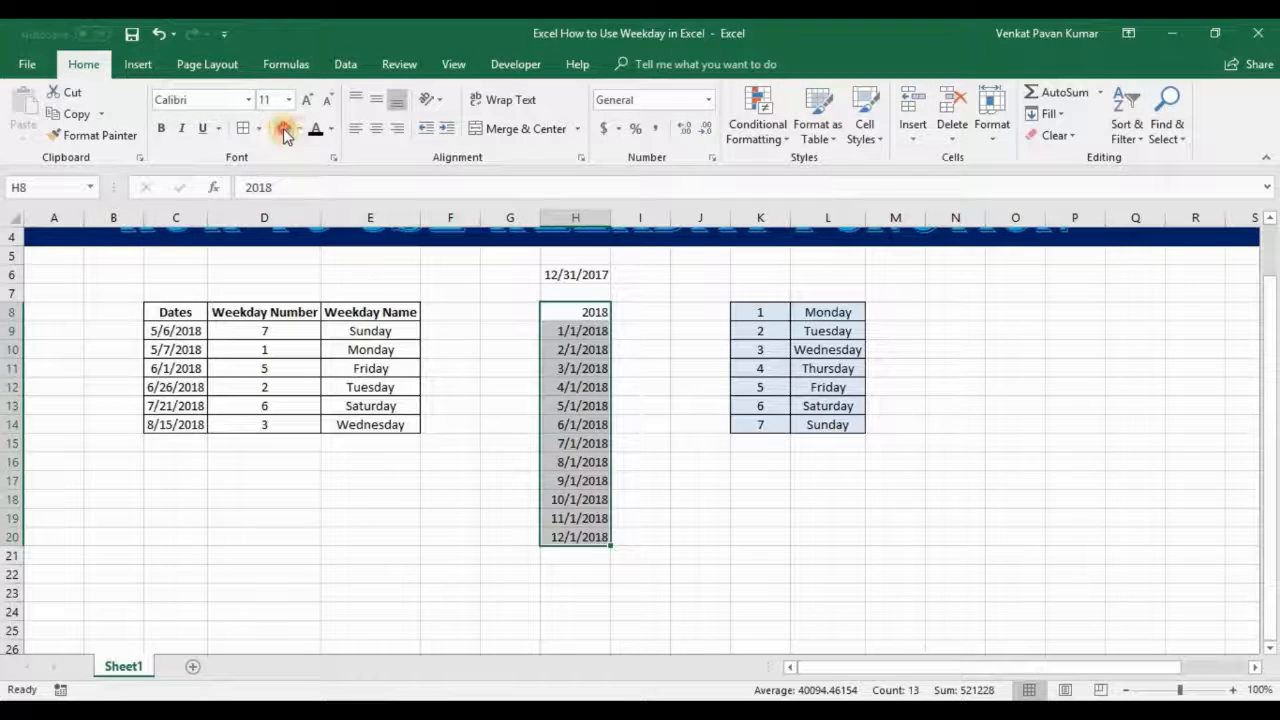
{"action": "left_click", "coordinate": [299, 129]}
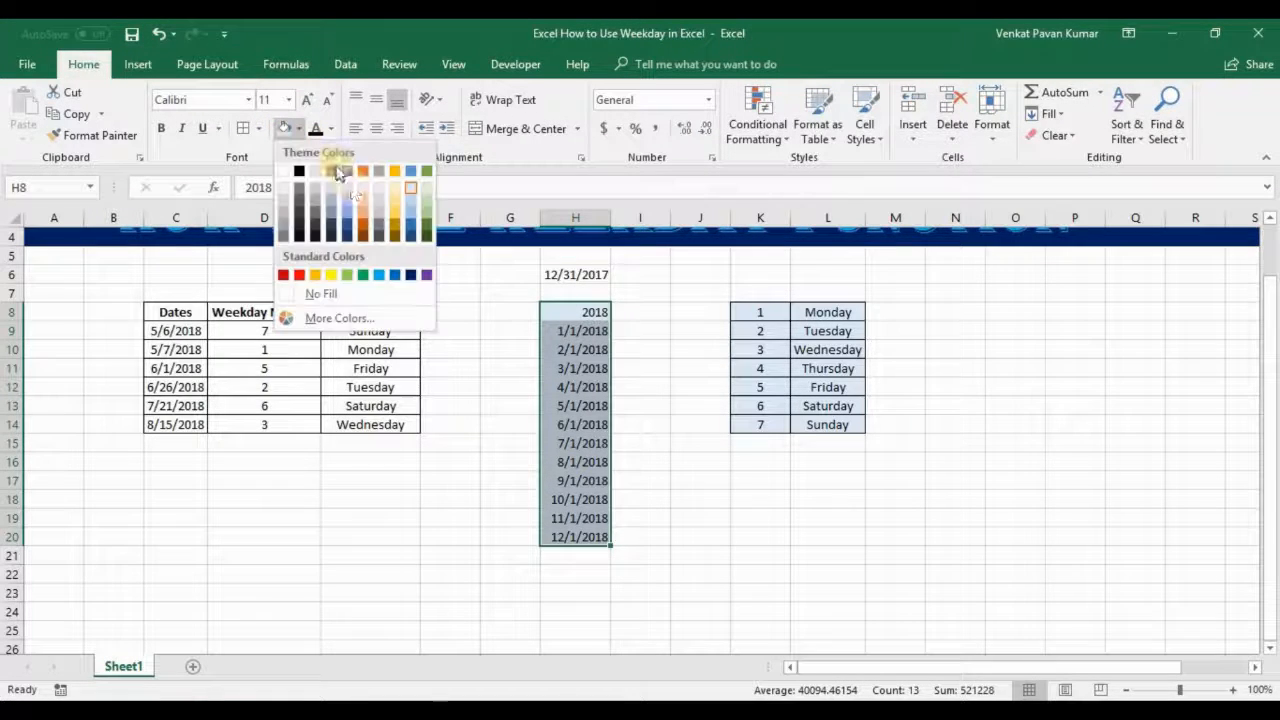
{"action": "left_click", "coordinate": [396, 203]}
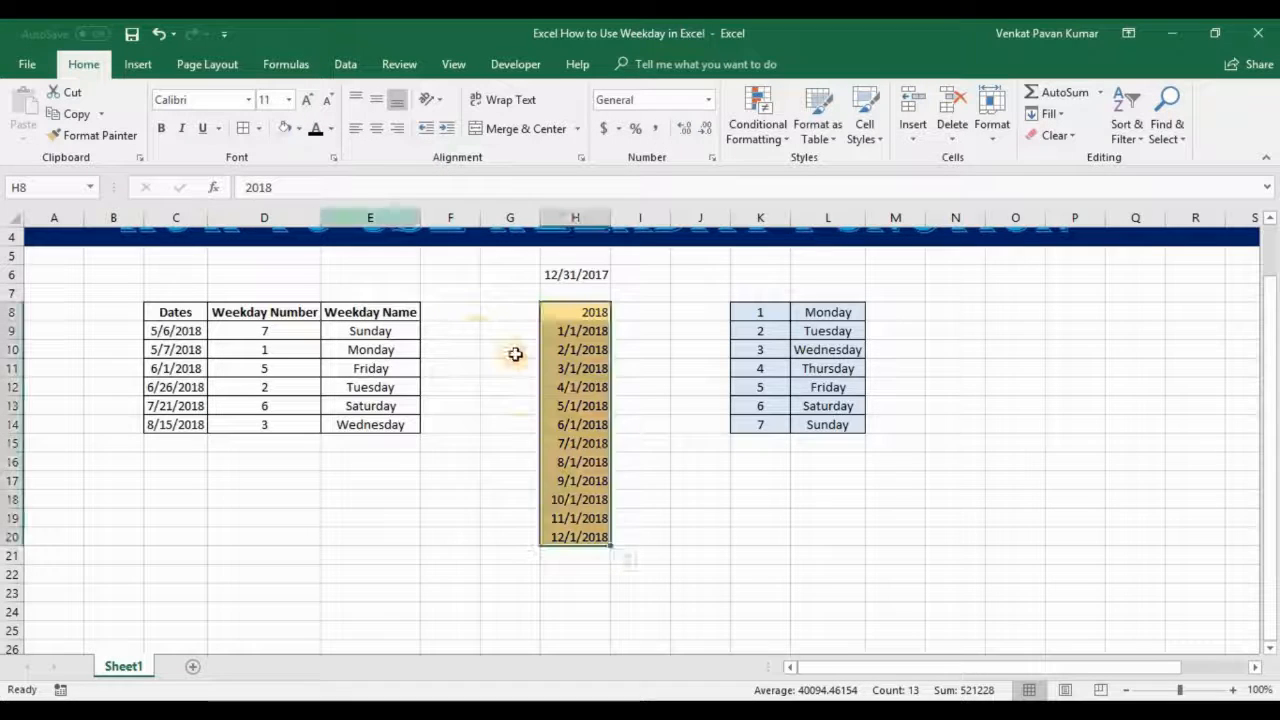
{"action": "left_click", "coordinate": [515, 354]}
{"action": "left_click_drag", "start_coordinate": [575, 312], "coordinate": [575, 537]}
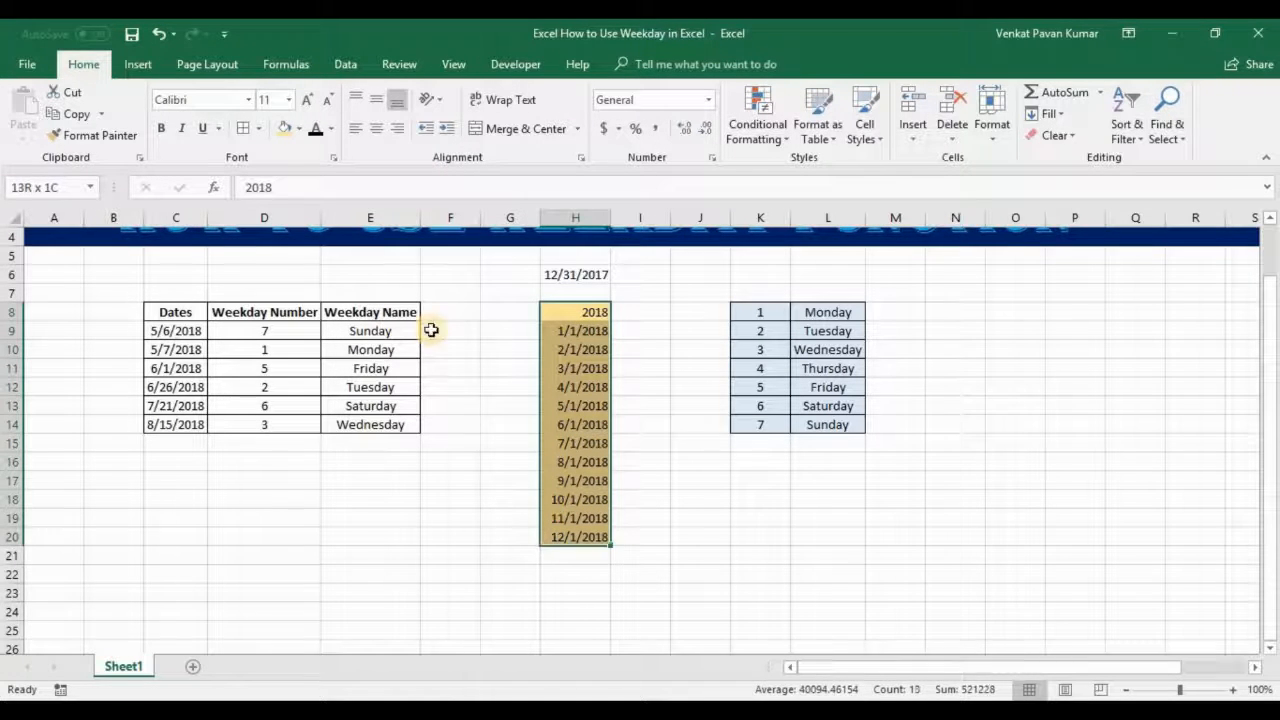
{"action": "left_click", "coordinate": [592, 352]}
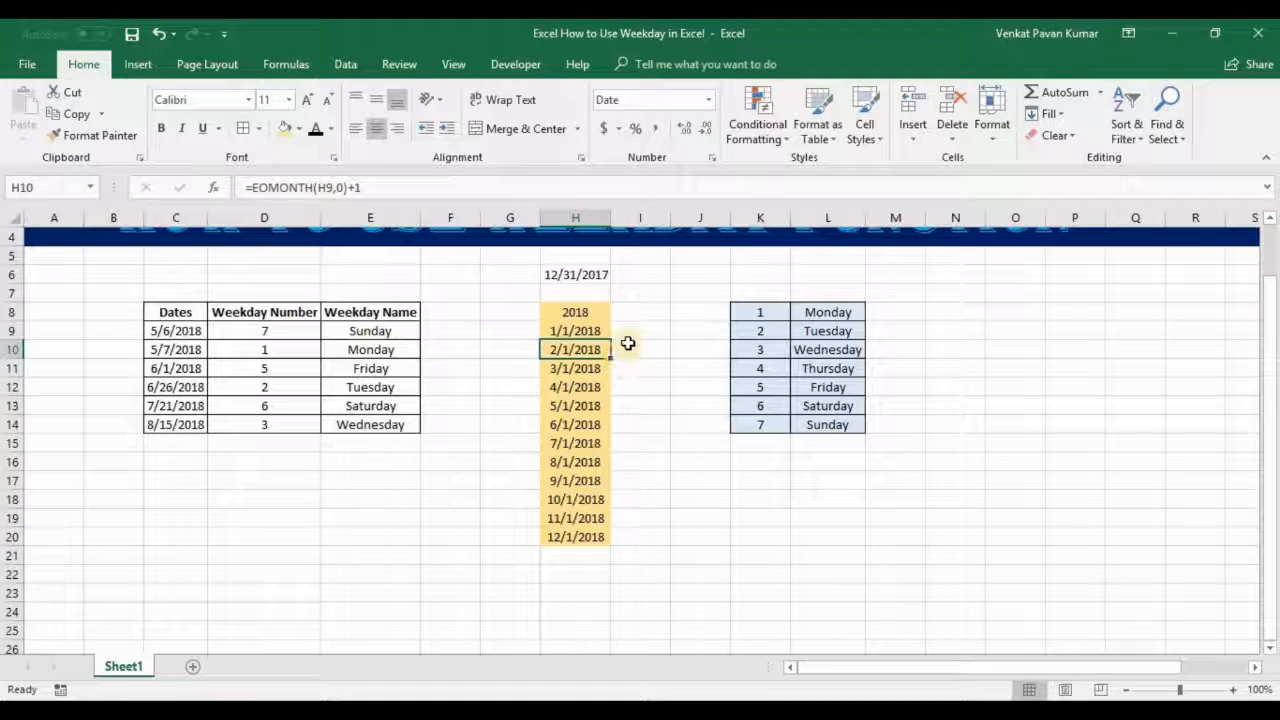
Add borders around all cells of the 2018 date list in H8:H20.
{"action": "left_click_drag", "start_coordinate": [582, 316], "coordinate": [586, 534]}
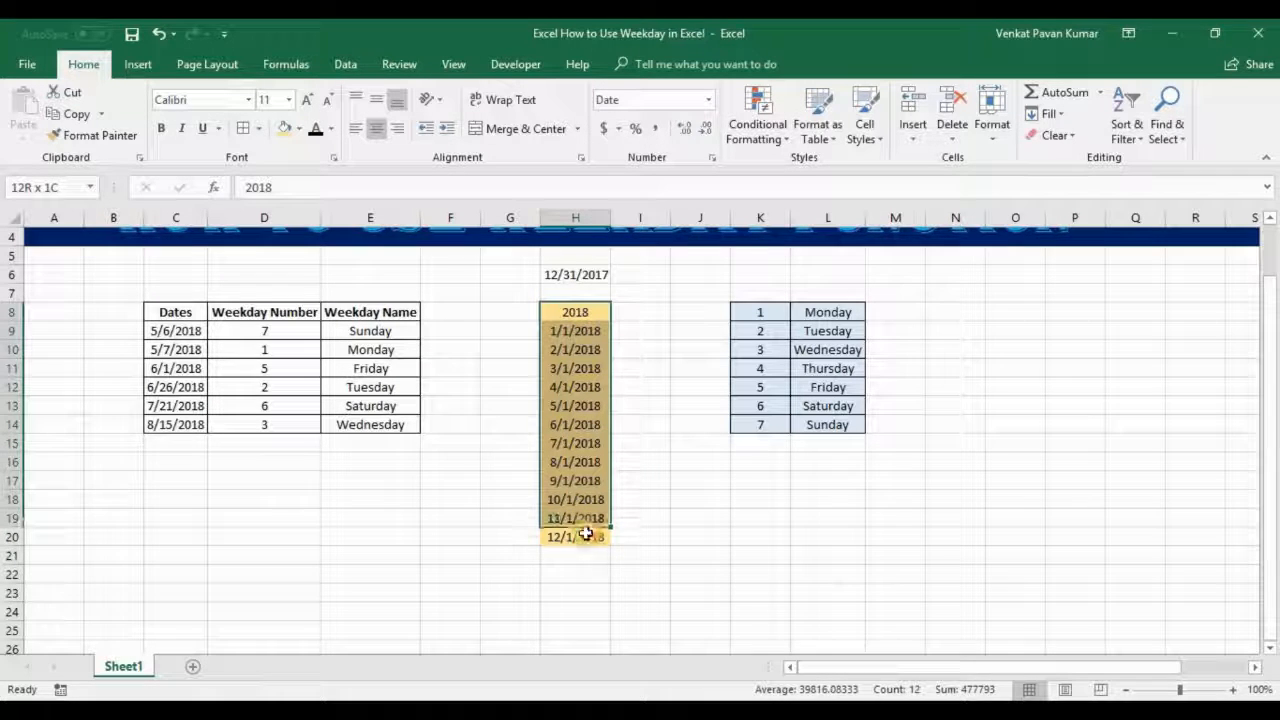
{"action": "left_click", "coordinate": [249, 133]}
{"action": "left_click", "coordinate": [616, 326]}
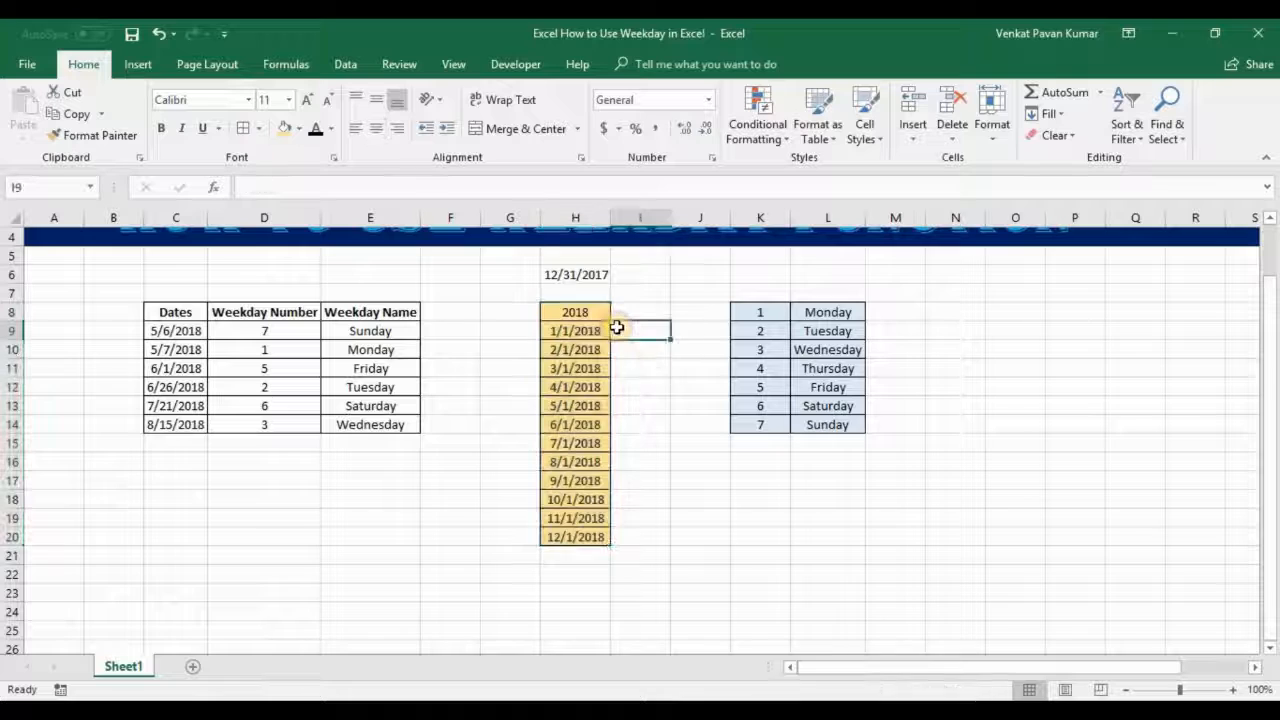
Apply borders to all cells in H8:I20 and enter the heading Weekday in I8.
{"action": "left_click_drag", "start_coordinate": [580, 312], "coordinate": [654, 537]}
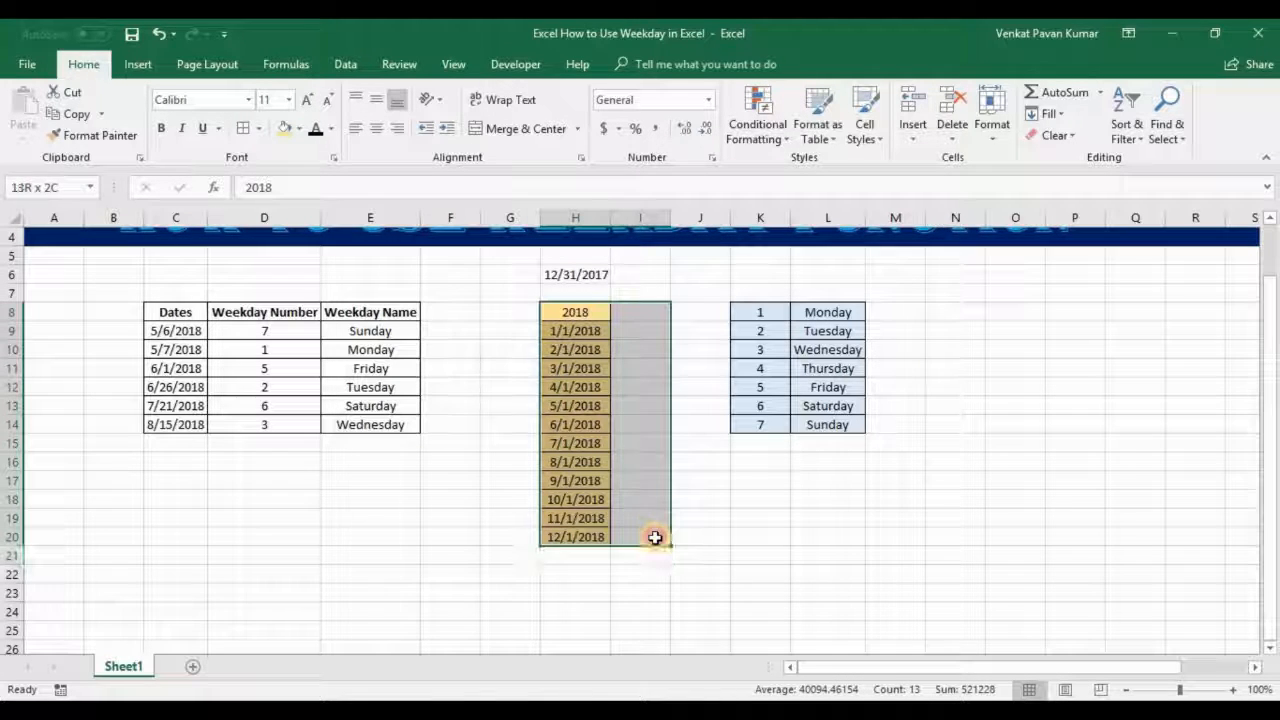
{"action": "left_click", "coordinate": [258, 129]}
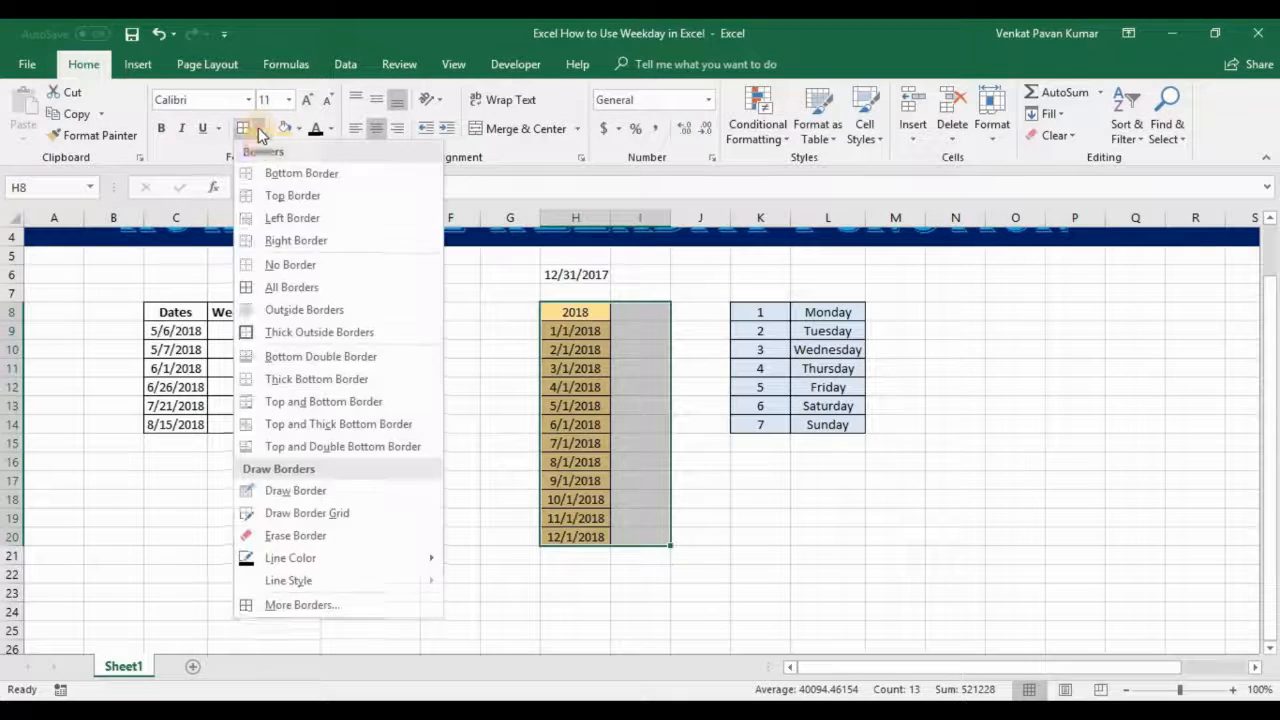
{"action": "left_click", "coordinate": [283, 286]}
{"action": "key", "text": "Right"}
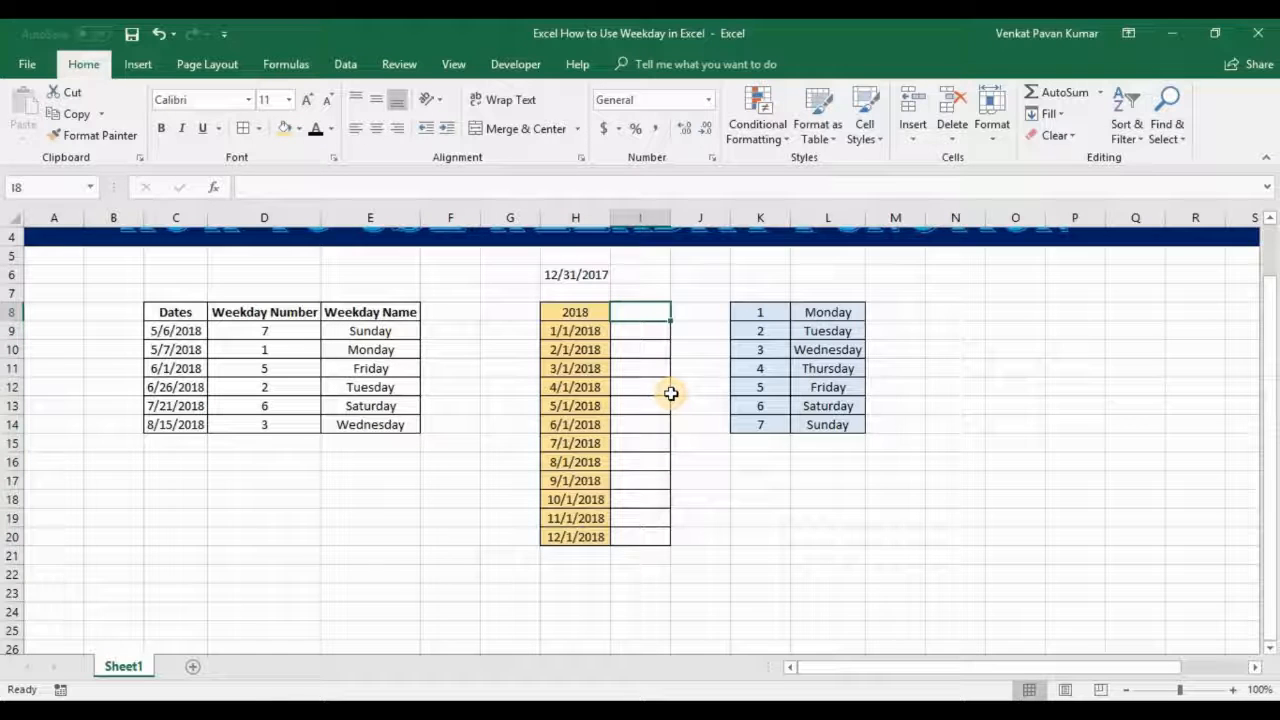
{"action": "type", "text": "Weekd"}
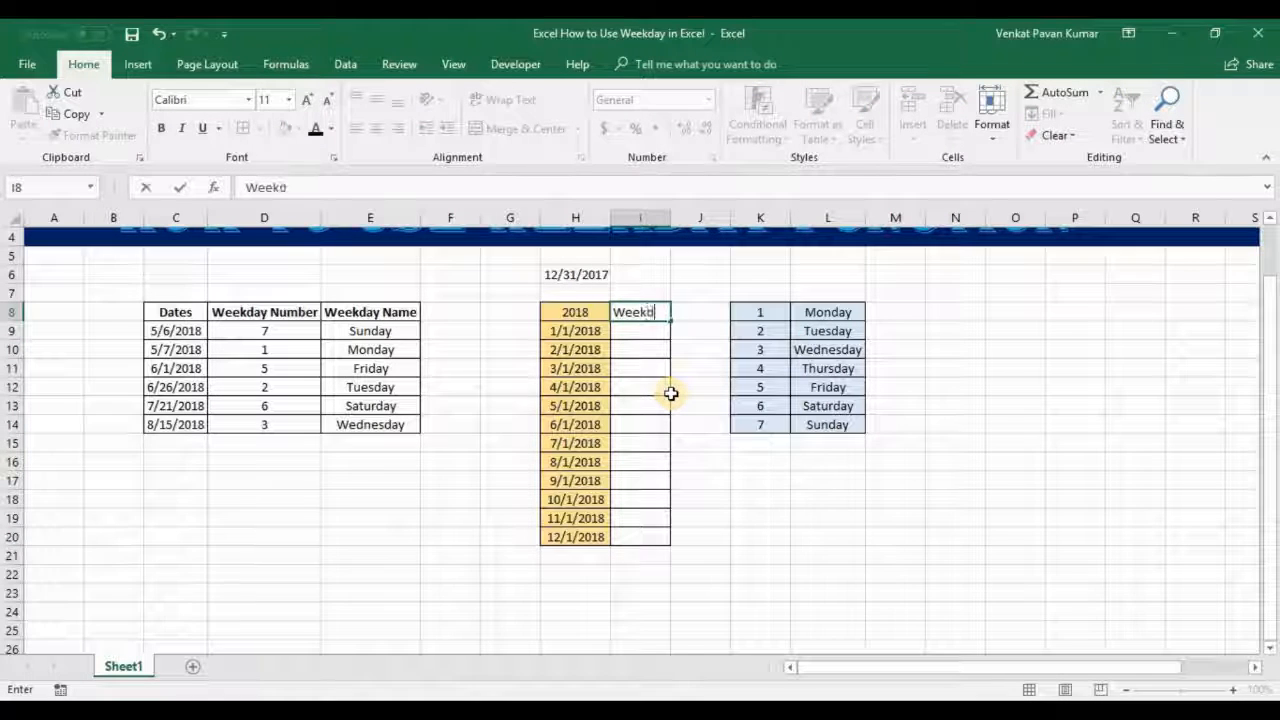
{"action": "type", "text": "ay"}
{"action": "key", "text": "Return"}
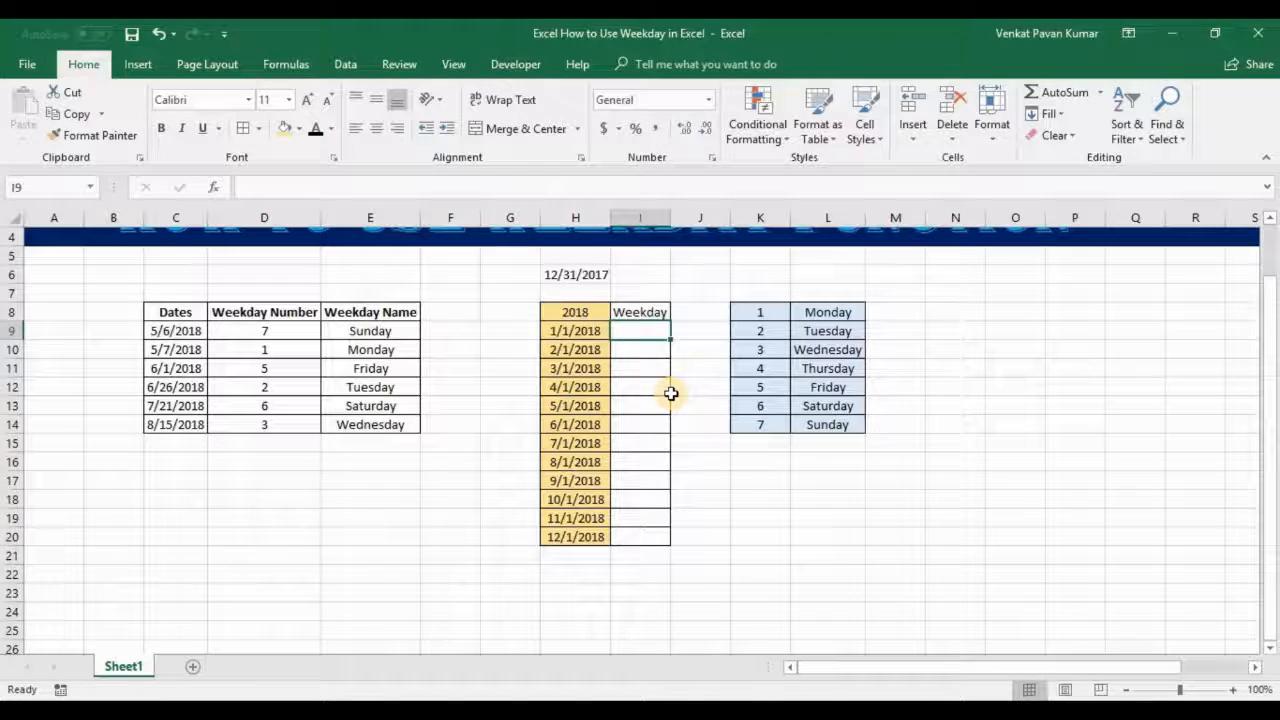
Enter =WEEKDAY(H9,2) in I9 to get the weekday number of the first 2018 date.
{"action": "type", "text": "="}
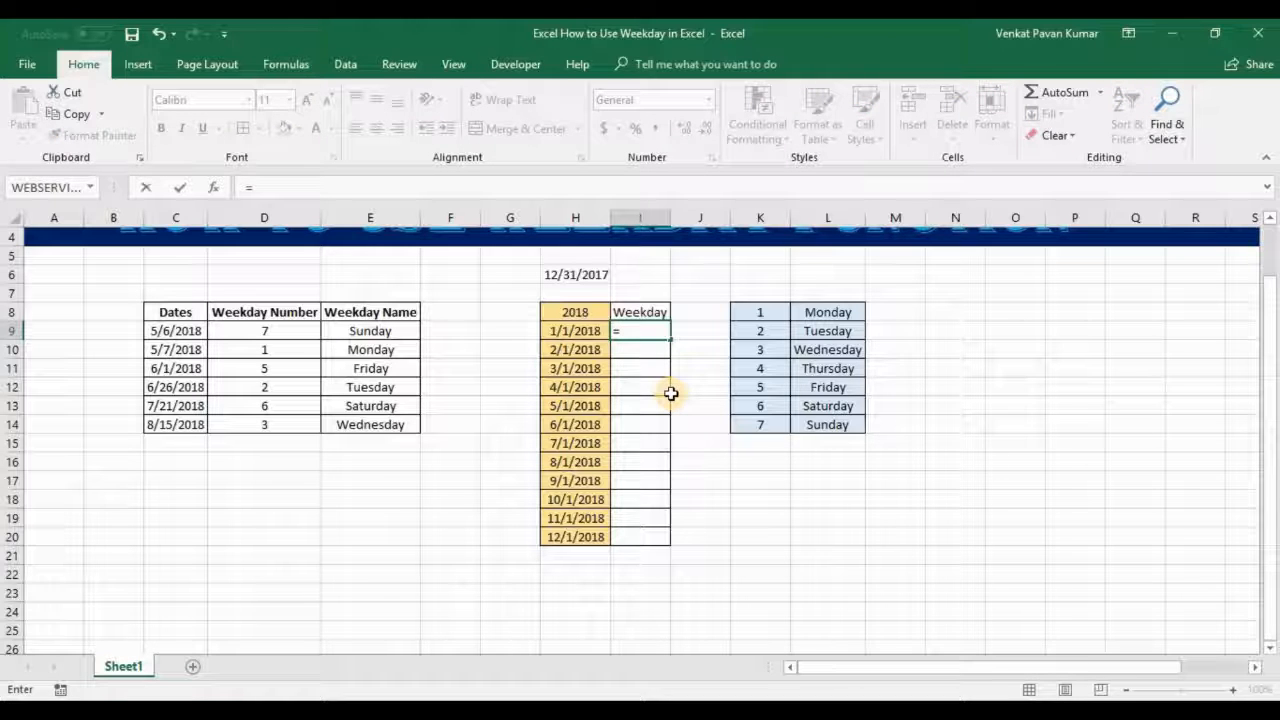
{"action": "type", "text": "weekd"}
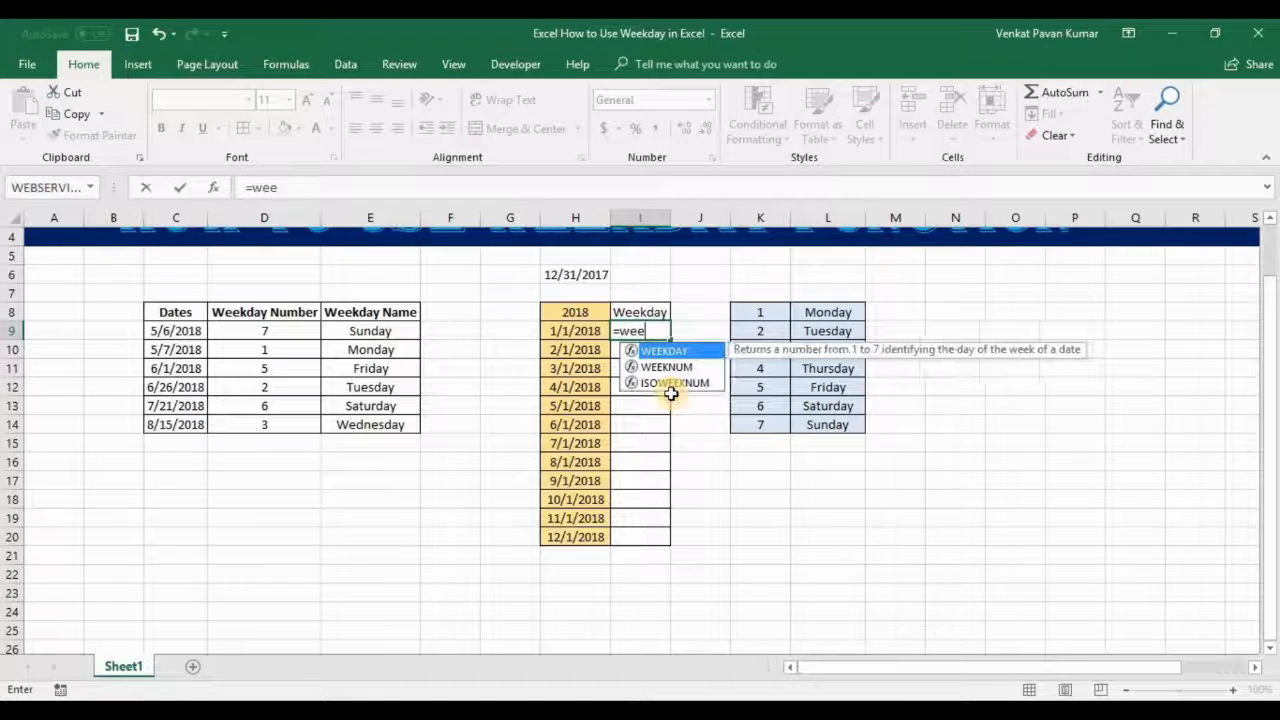
{"action": "key", "text": "Tab"}
{"action": "key", "text": "Left"}
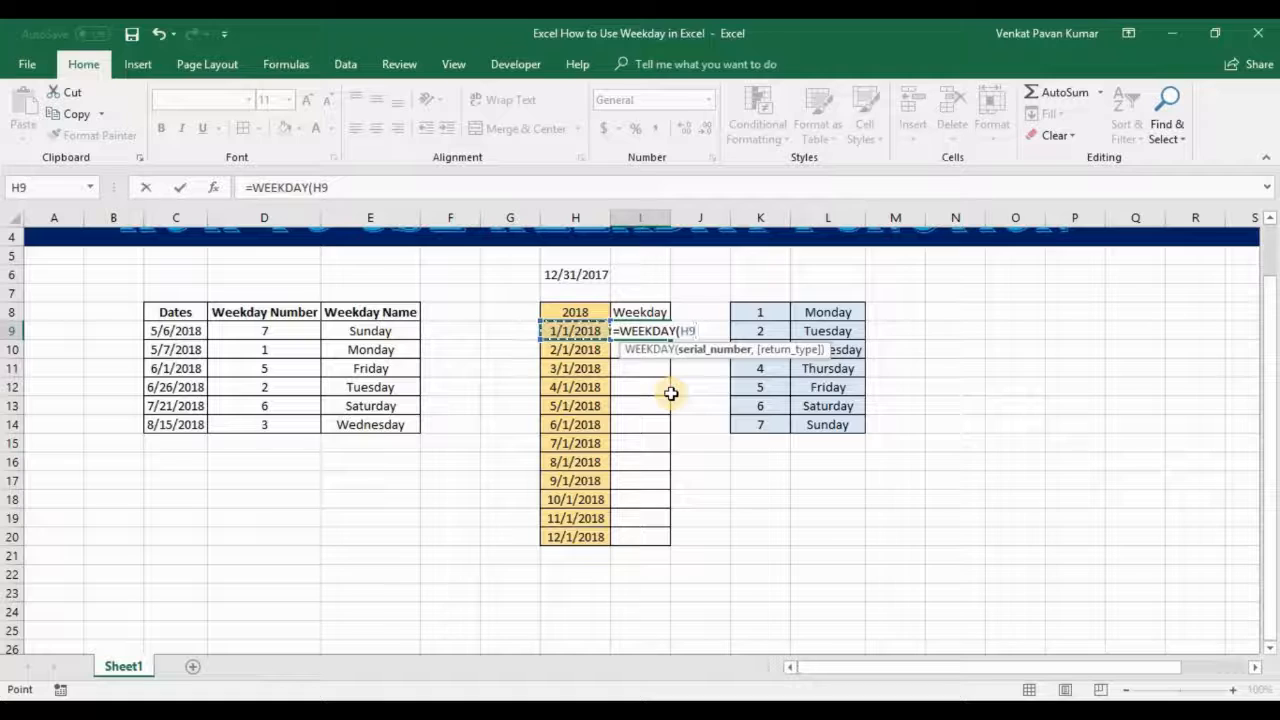
{"action": "type", "text": ",2"}
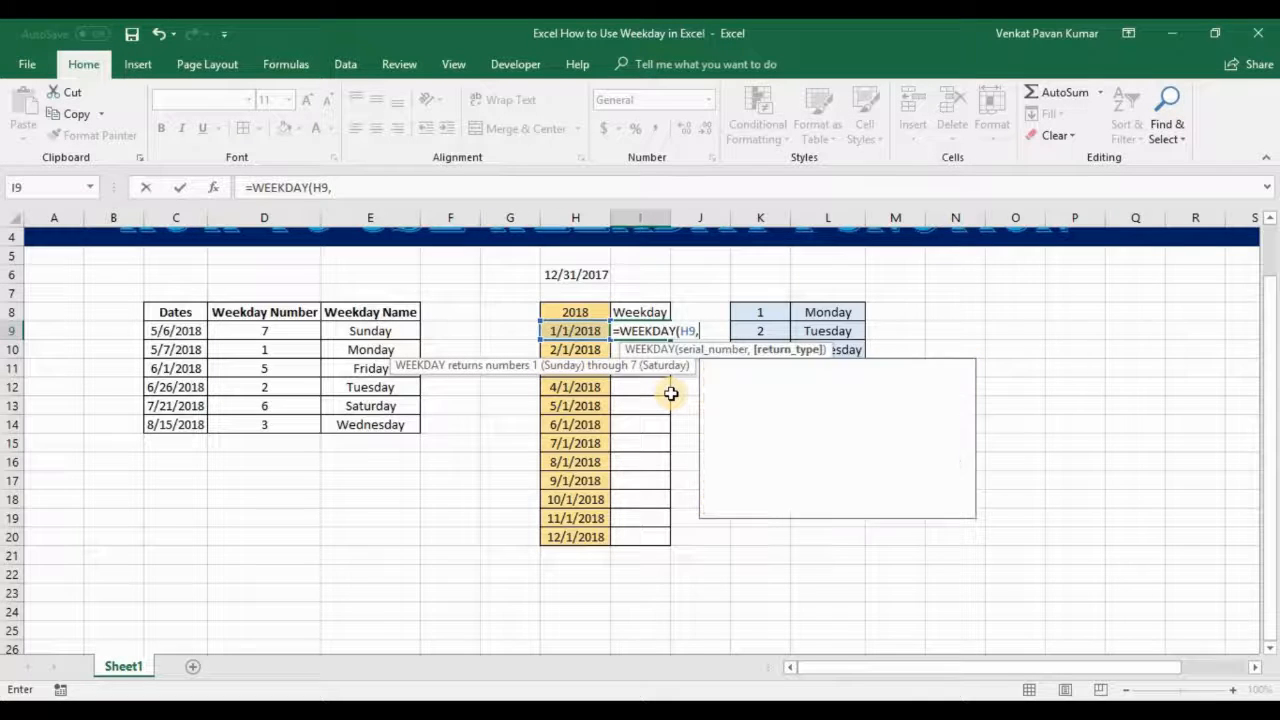
{"action": "type", "text": ")"}
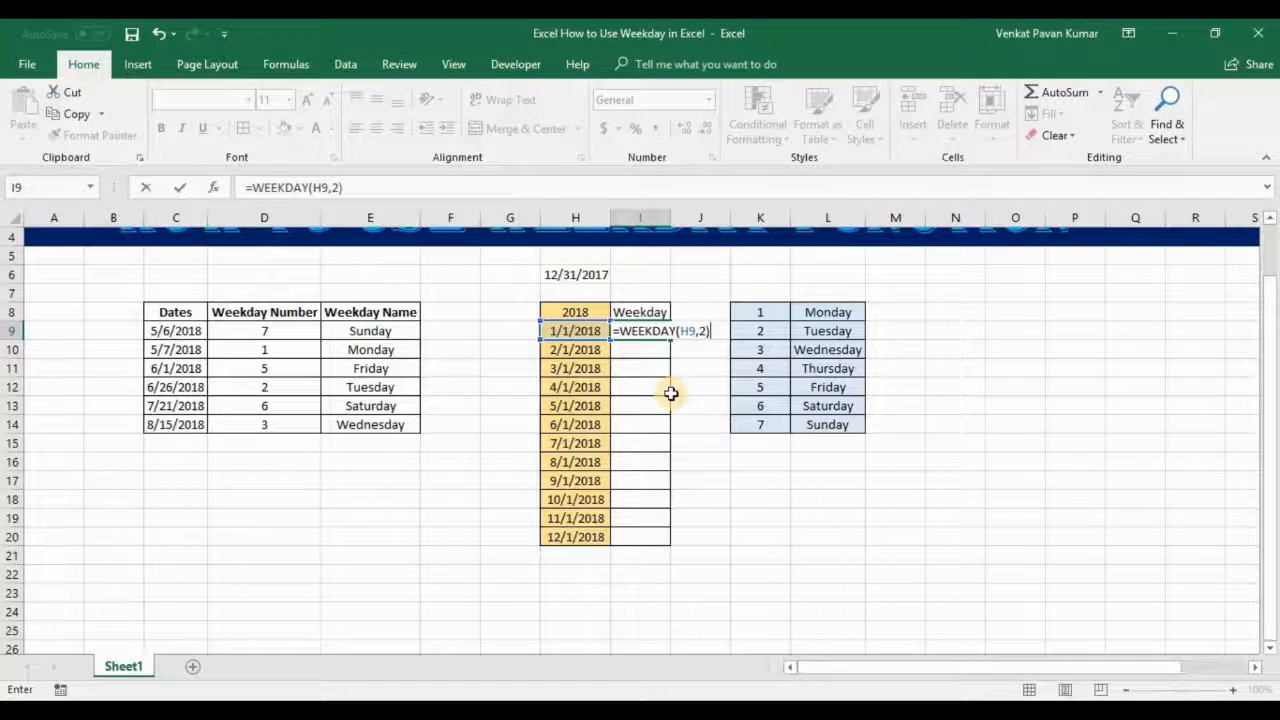
{"action": "key", "text": "Return"}
Fill the WEEKDAY formula from I9 down to I20 and widen column I slightly.
{"action": "key", "text": "Up"}
{"action": "key", "text": "Left"}
{"action": "key", "text": "ctrl+Down"}
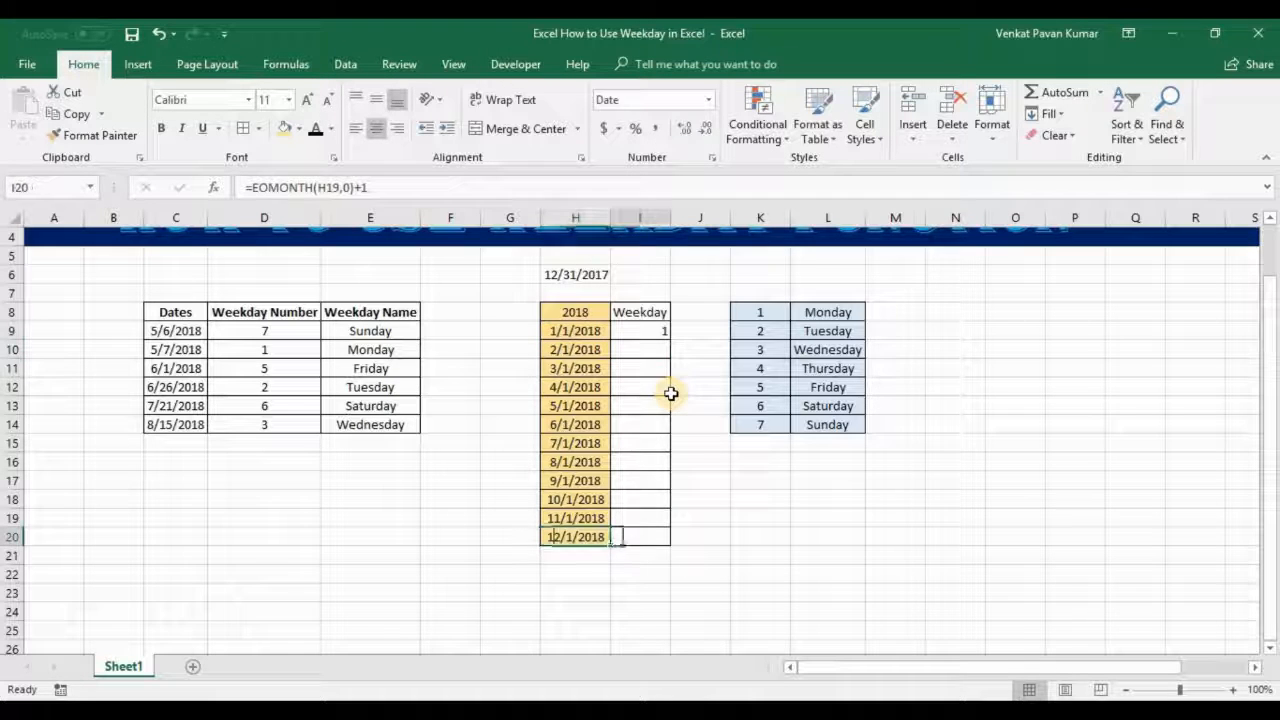
{"action": "key", "text": "Right"}
{"action": "key", "text": "ctrl+shift+Up"}
{"action": "key", "text": "ctrl+d"}
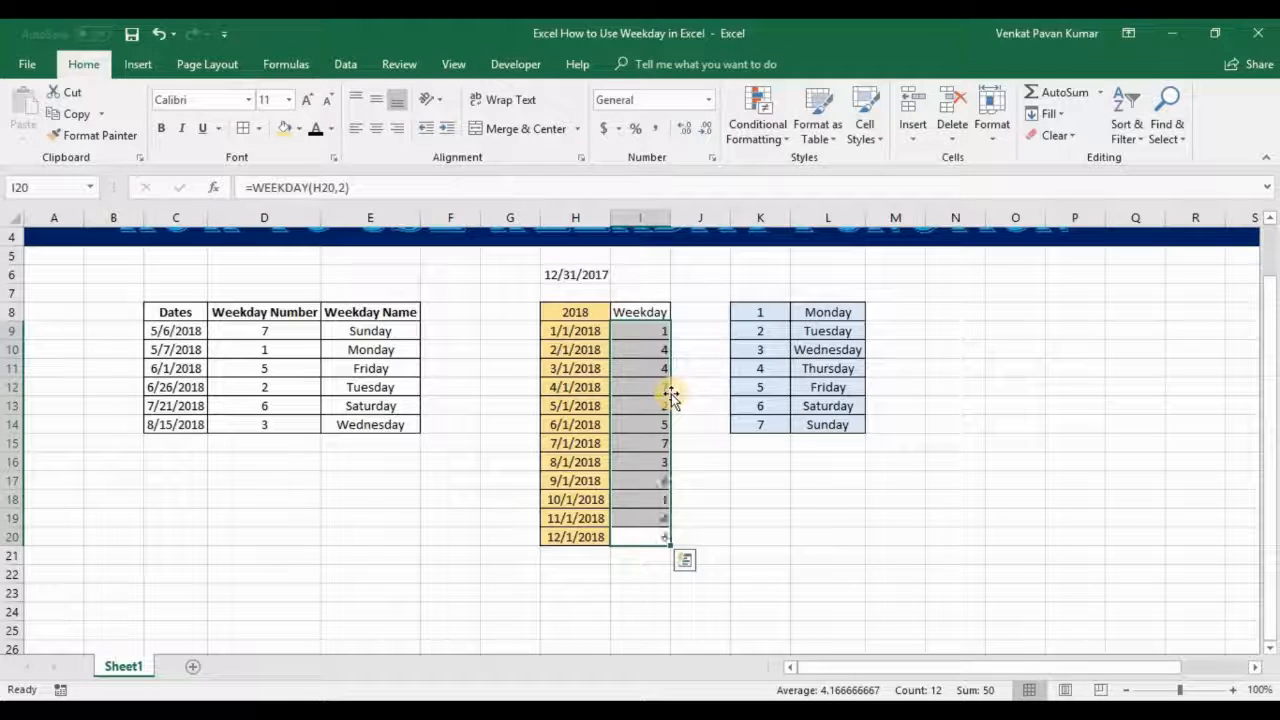
{"action": "left_click_drag", "start_coordinate": [671, 217], "coordinate": [690, 217]}
Center the contents of the 2018 date and Weekday table in H8:I20.
{"action": "left_click", "coordinate": [349, 331]}
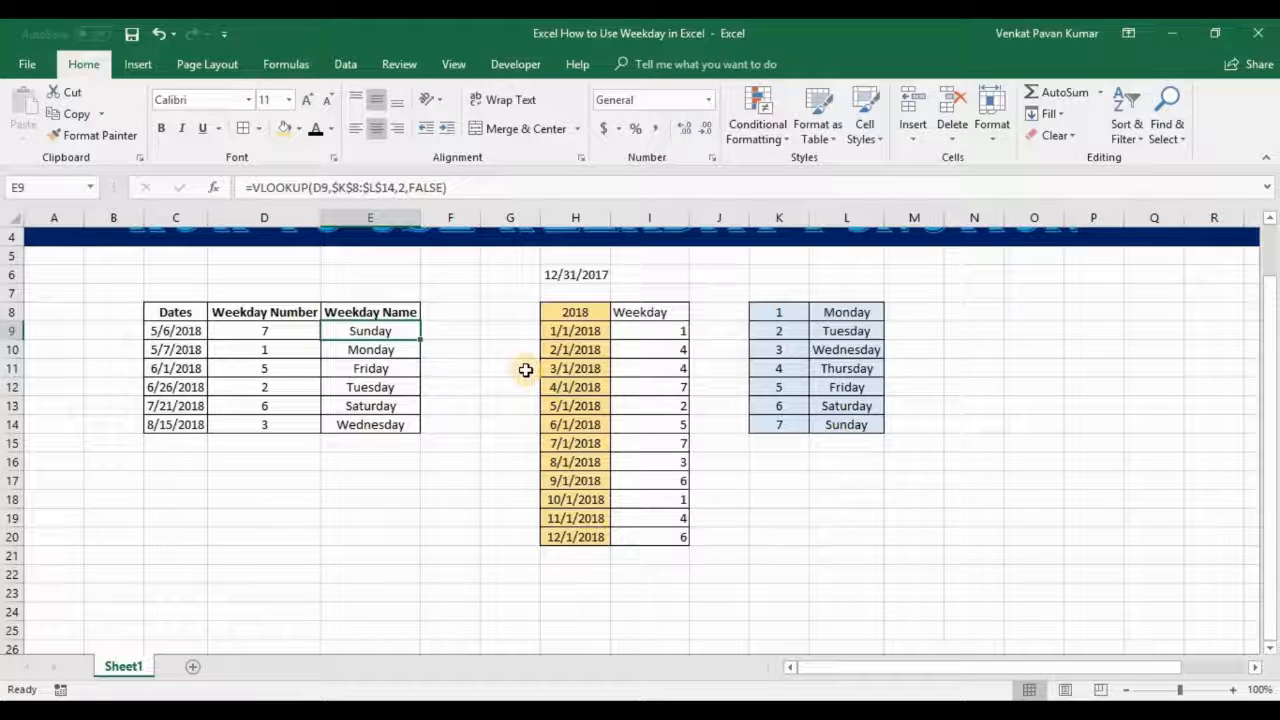
{"action": "left_click", "coordinate": [665, 338]}
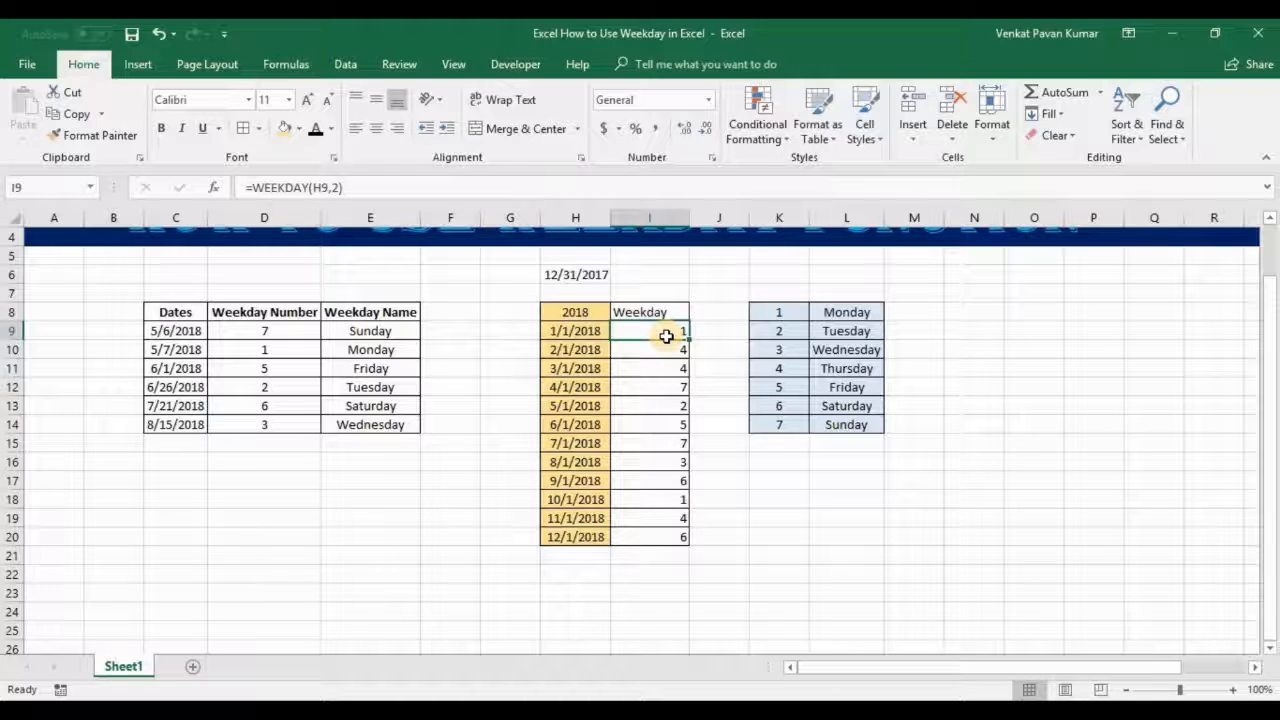
{"action": "scroll", "coordinate": [665, 338], "scroll_direction": "up", "scroll_amount": 1}
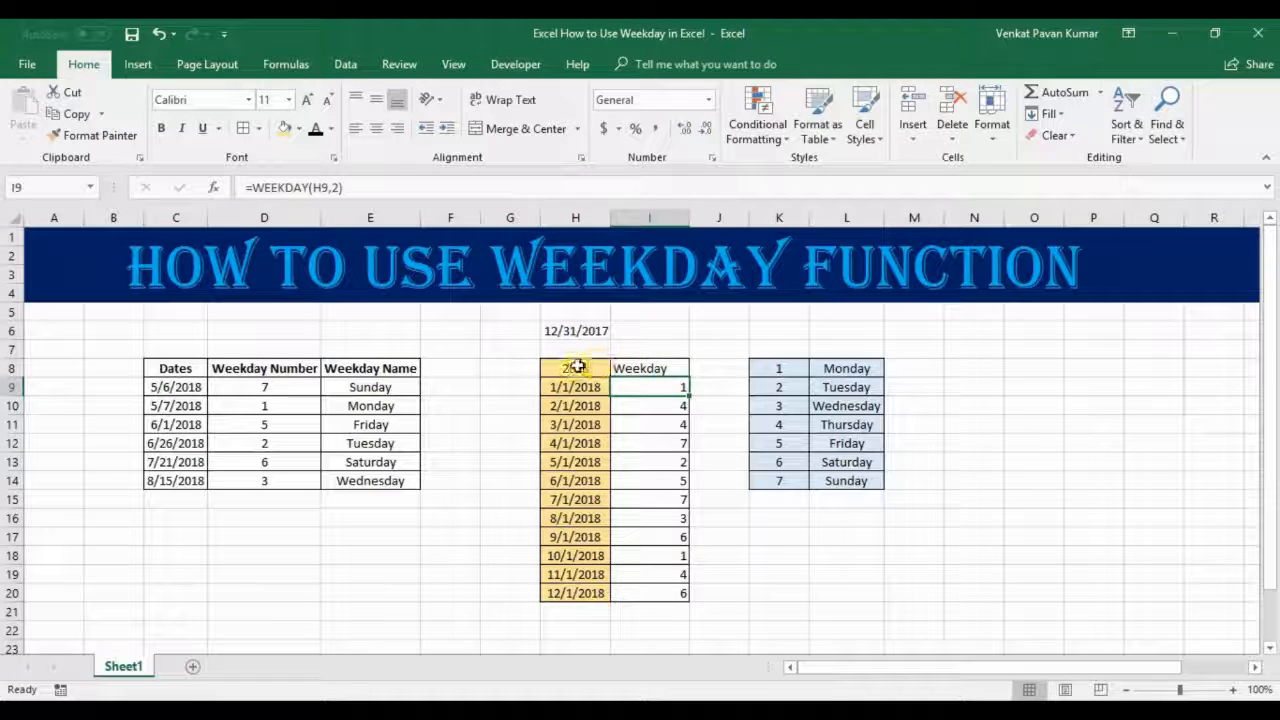
{"action": "left_click_drag", "start_coordinate": [575, 368], "coordinate": [651, 600]}
{"action": "left_click", "coordinate": [376, 128]}
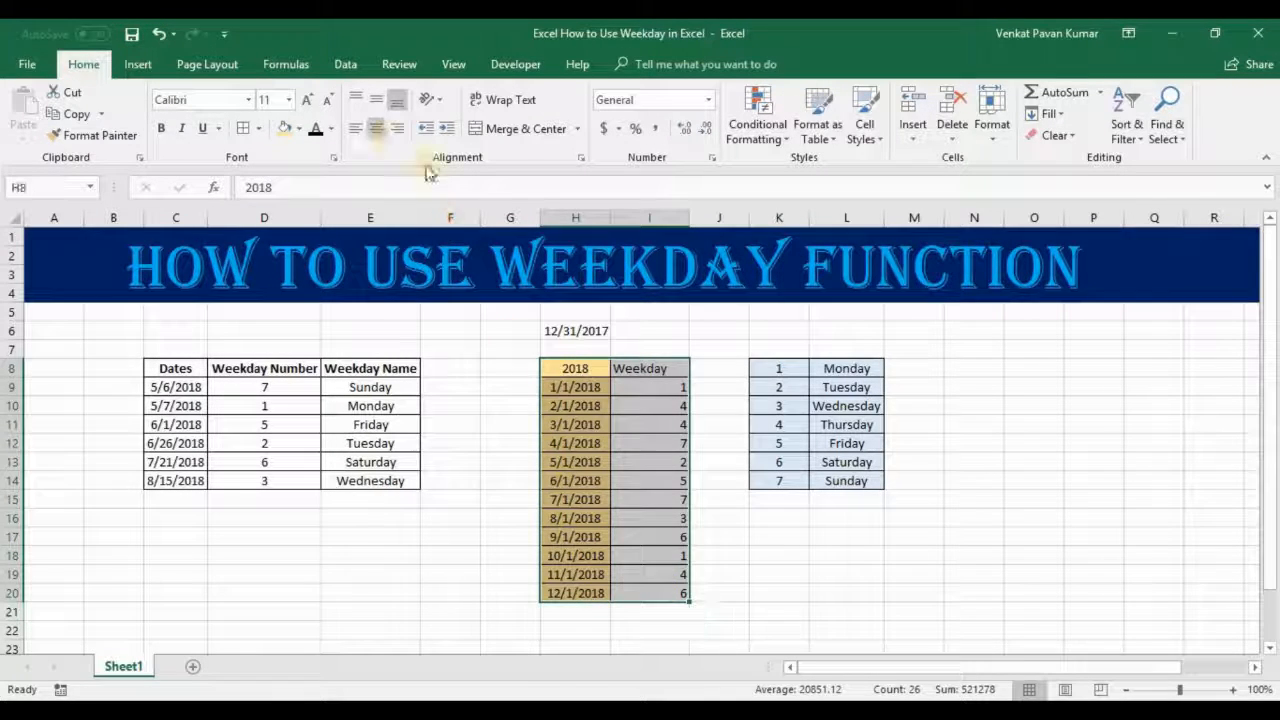
Copy the expression WEEKDAY(C9,2), without the equals sign, from the formula in D9.
{"action": "left_click", "coordinate": [388, 383]}
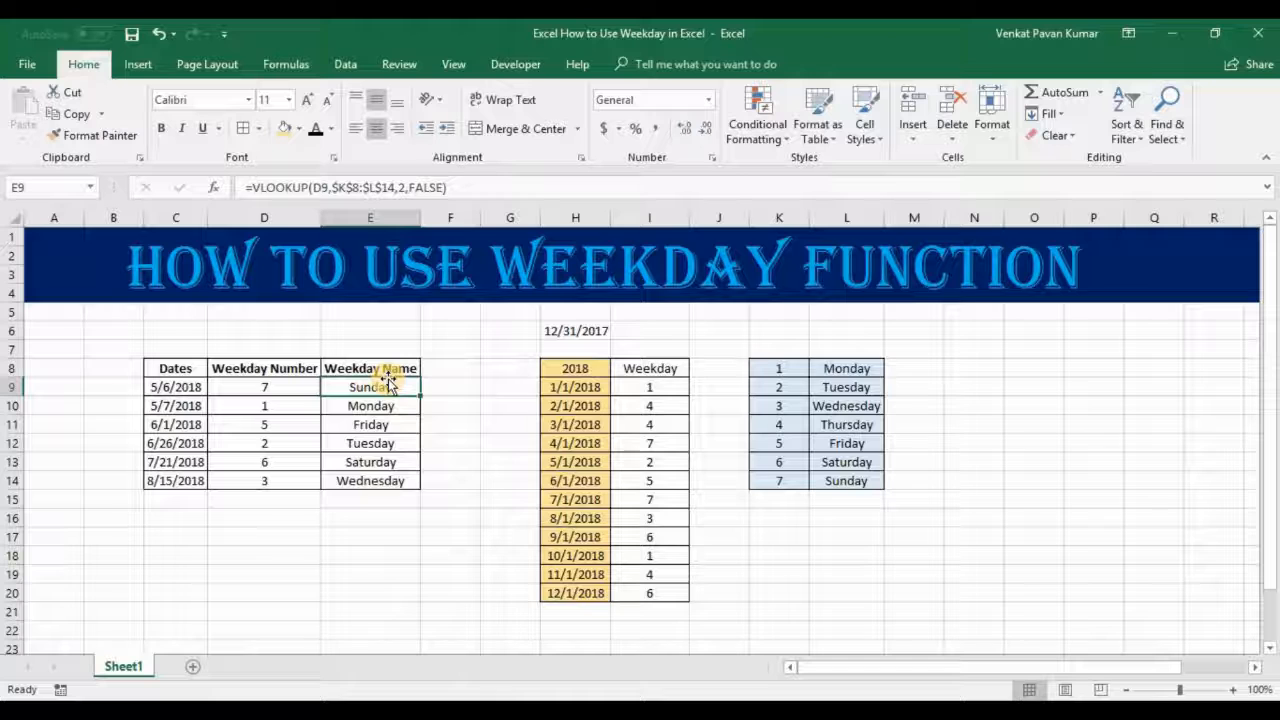
{"action": "left_click", "coordinate": [290, 388]}
{"action": "left_click", "coordinate": [360, 388]}
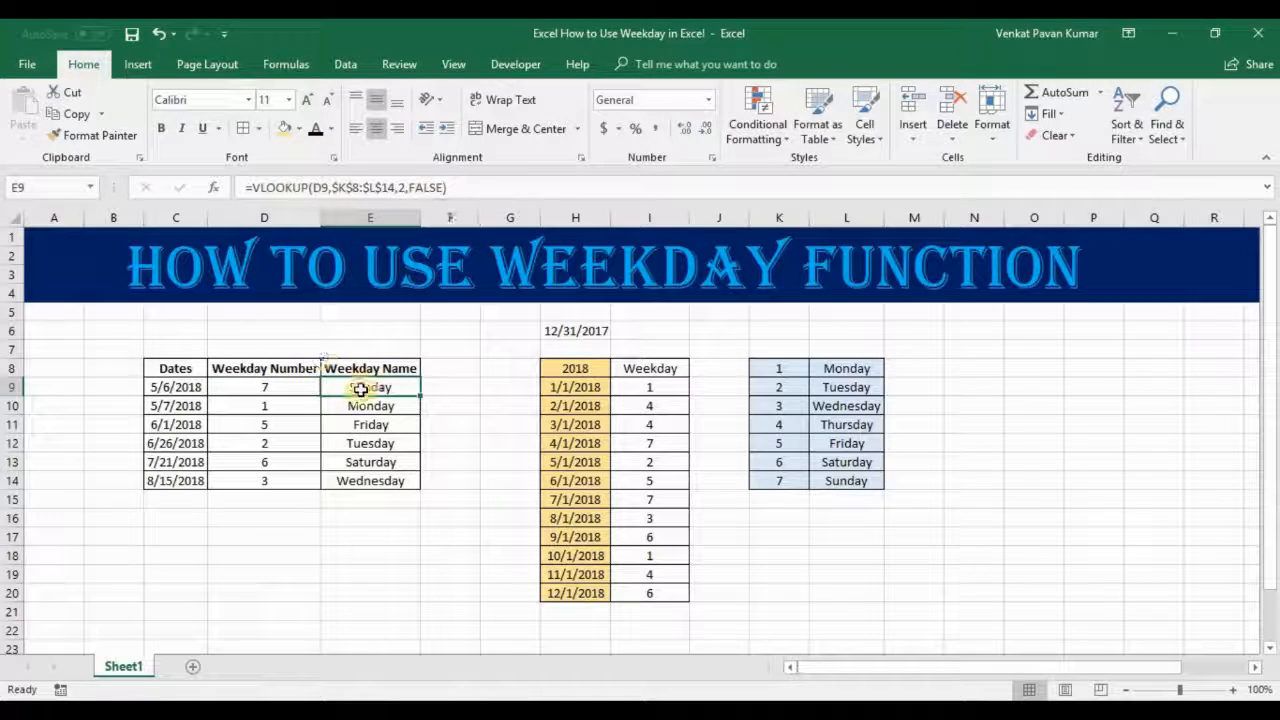
{"action": "key", "text": "F2"}
{"action": "key", "text": "Escape"}
{"action": "left_click", "coordinate": [266, 388]}
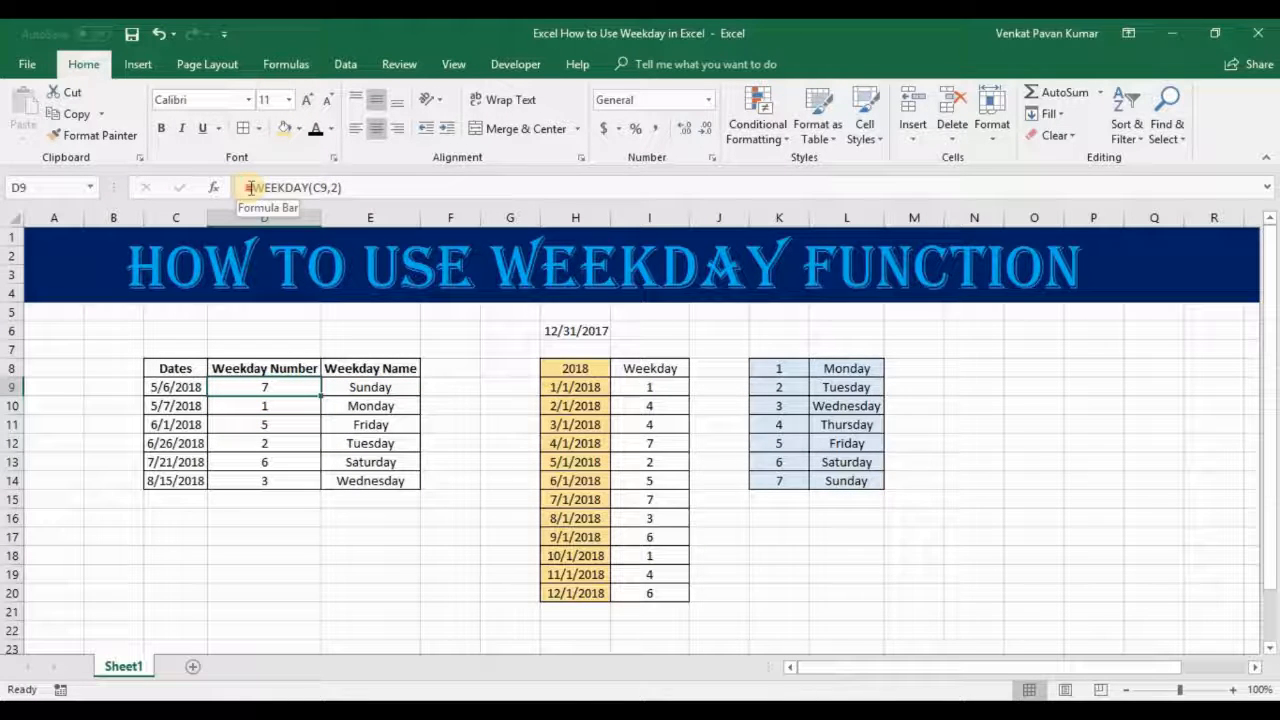
{"action": "left_click_drag", "start_coordinate": [250, 187], "coordinate": [359, 187]}
{"action": "key", "text": "ctrl+c"}
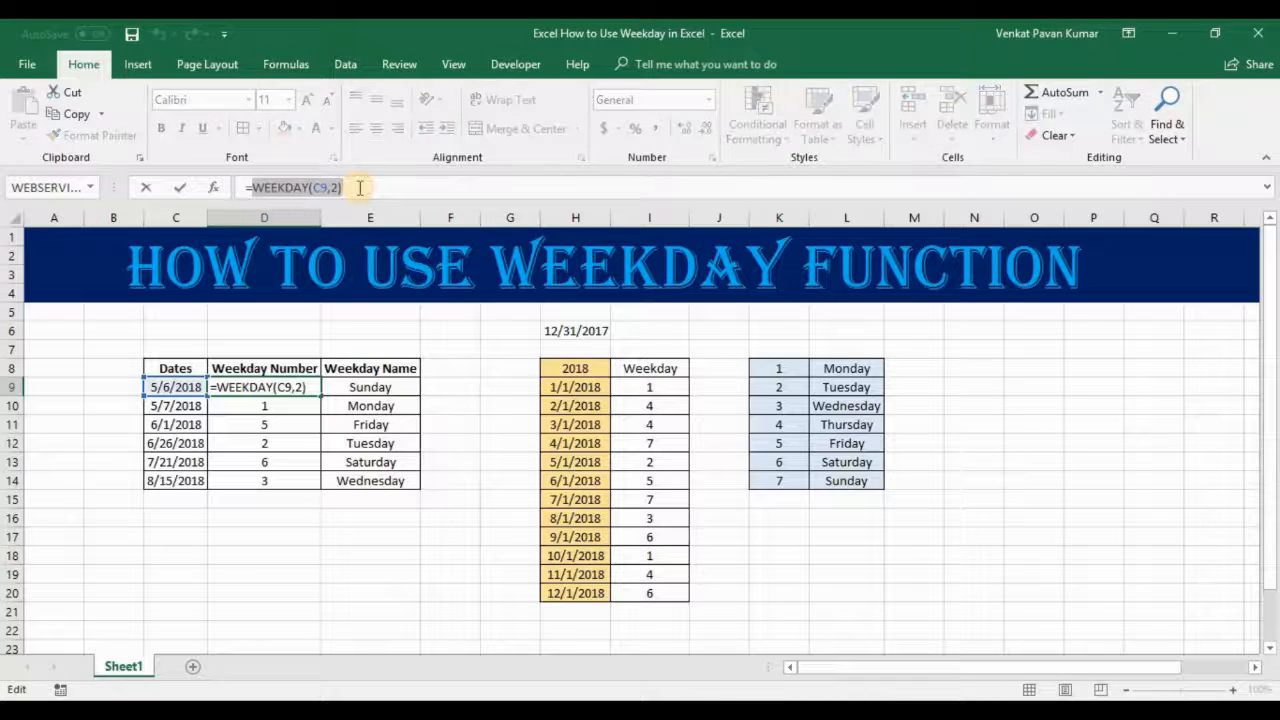
{"action": "key", "text": "Escape"}
Replace the D9 lookup value in E9's VLOOKUP formula with the copied WEEKDAY(C9,2).
{"action": "left_click", "coordinate": [353, 387]}
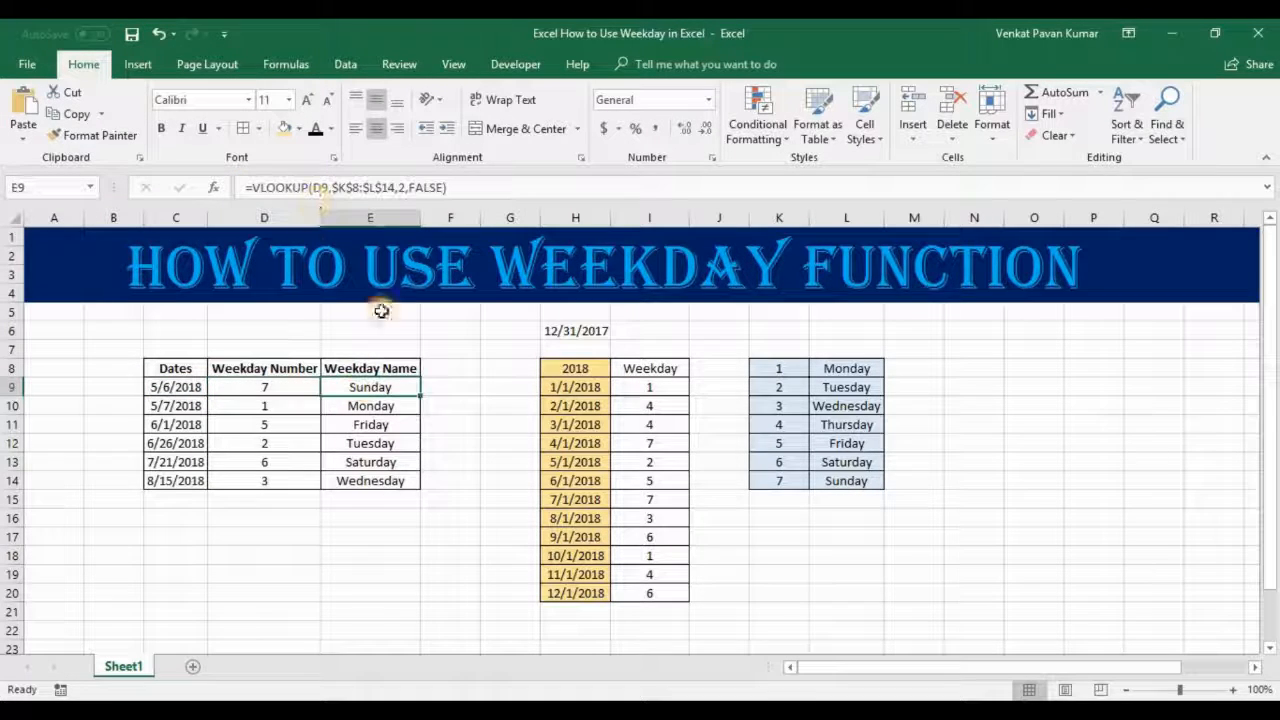
{"action": "double_click", "coordinate": [320, 187]}
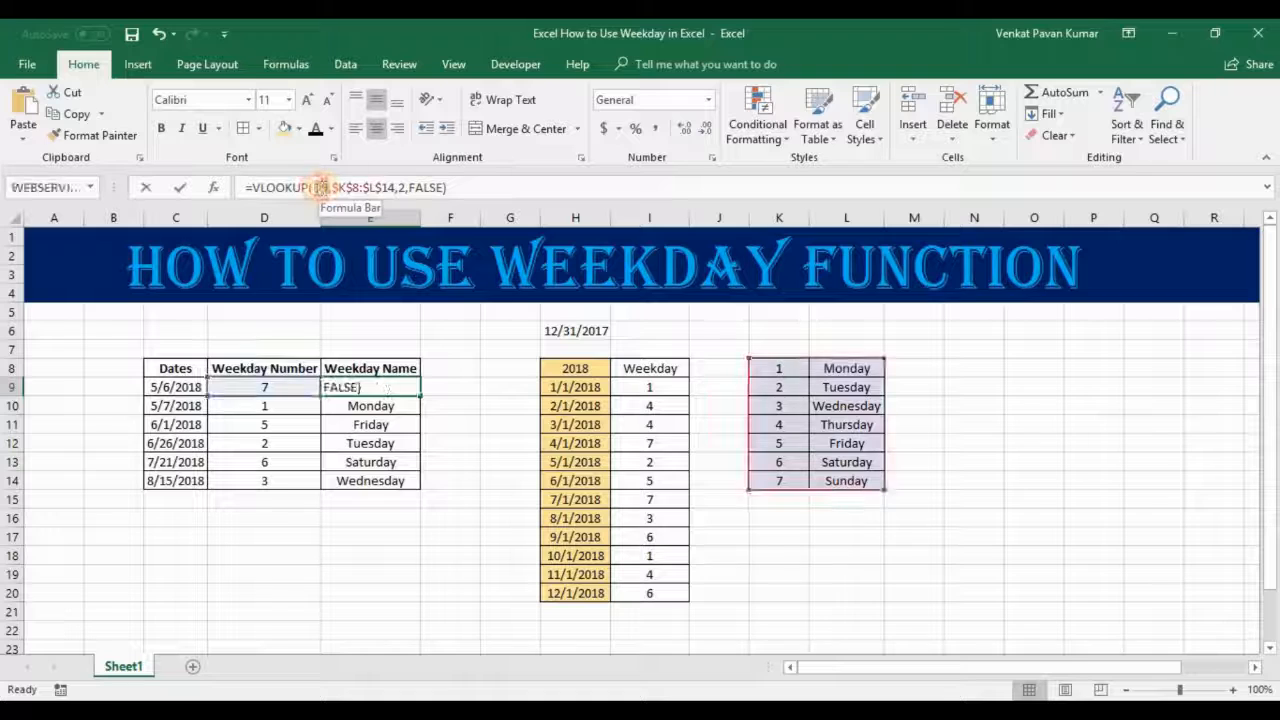
{"action": "key", "text": "ctrl+v"}
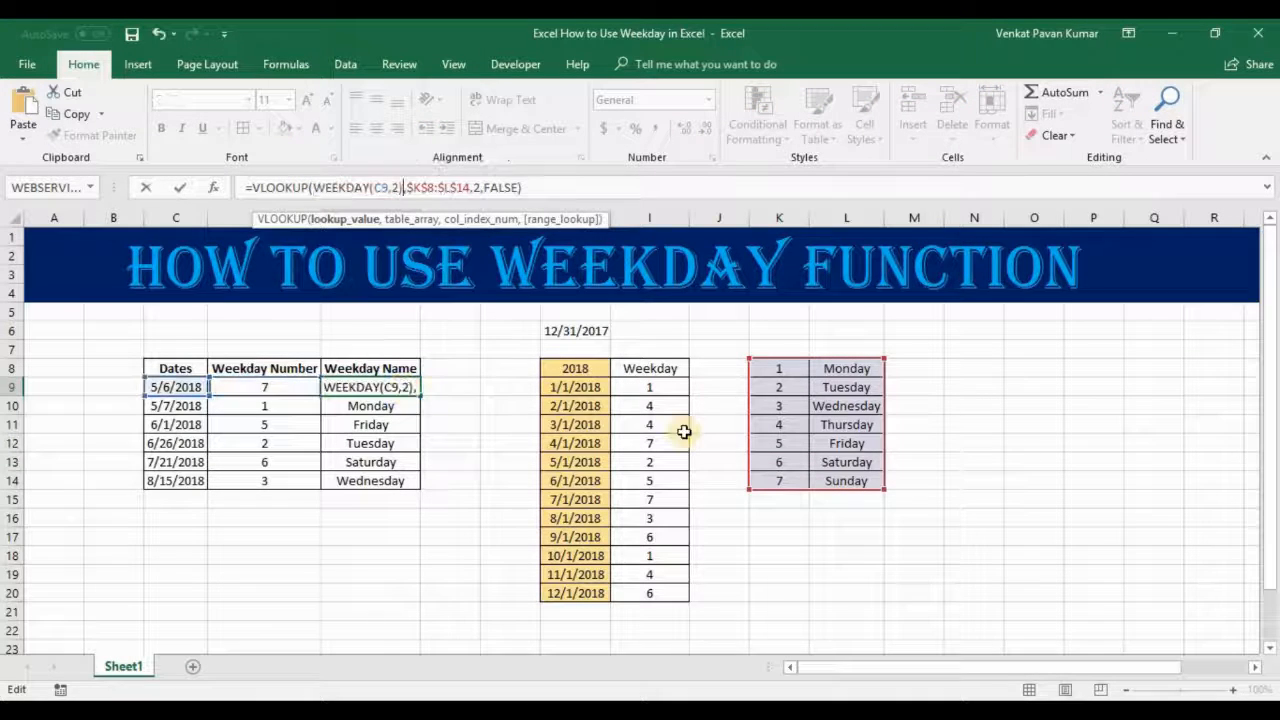
{"action": "key", "text": "ctrl+Return"}
Fill the combined VLOOKUP and WEEKDAY formula from E9 down to E14.
{"action": "key", "text": "shift+Down"}
{"action": "key", "text": "shift+Down"}
{"action": "key", "text": "shift+Down"}
{"action": "key", "text": "shift+Down"}
{"action": "key", "text": "shift+Down"}
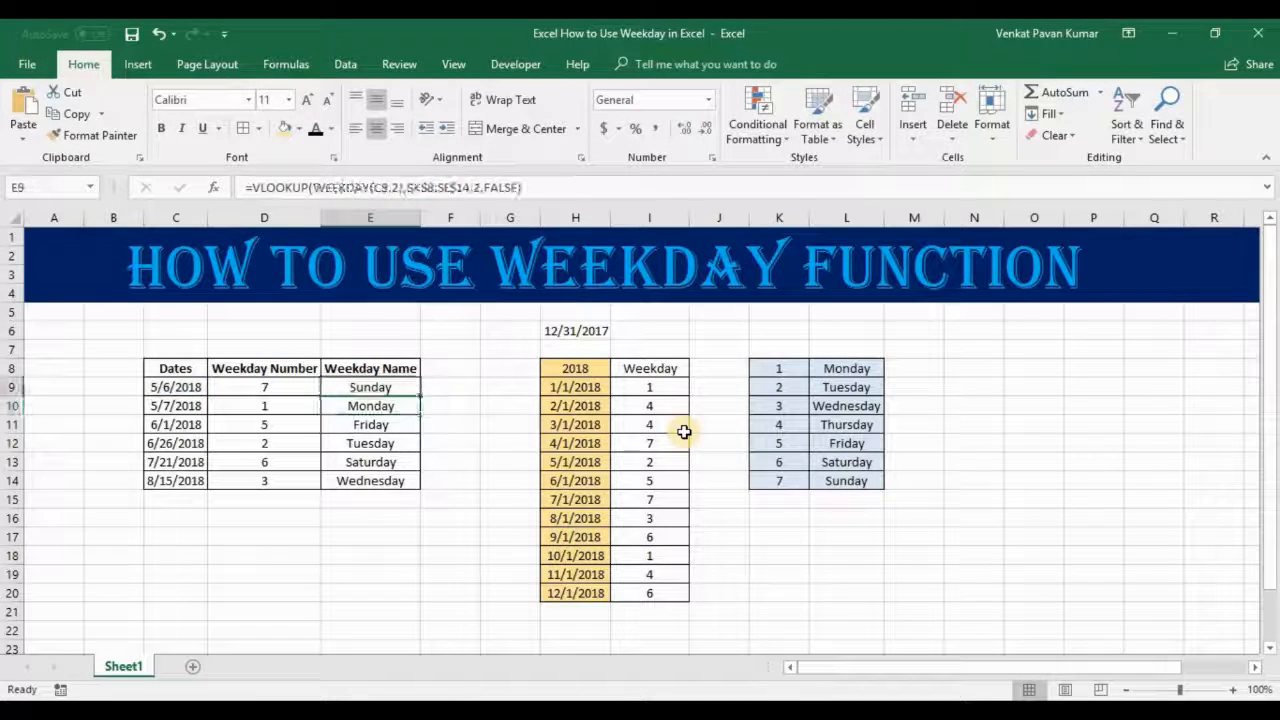
Clear the Weekday Number values in D9:D14.
{"action": "key", "text": "Left"}
{"action": "key", "text": "shift+Down"}
{"action": "key", "text": "shift+Down"}
{"action": "key", "text": "shift+Down"}
{"action": "key", "text": "shift+Down"}
{"action": "key", "text": "shift+Down"}
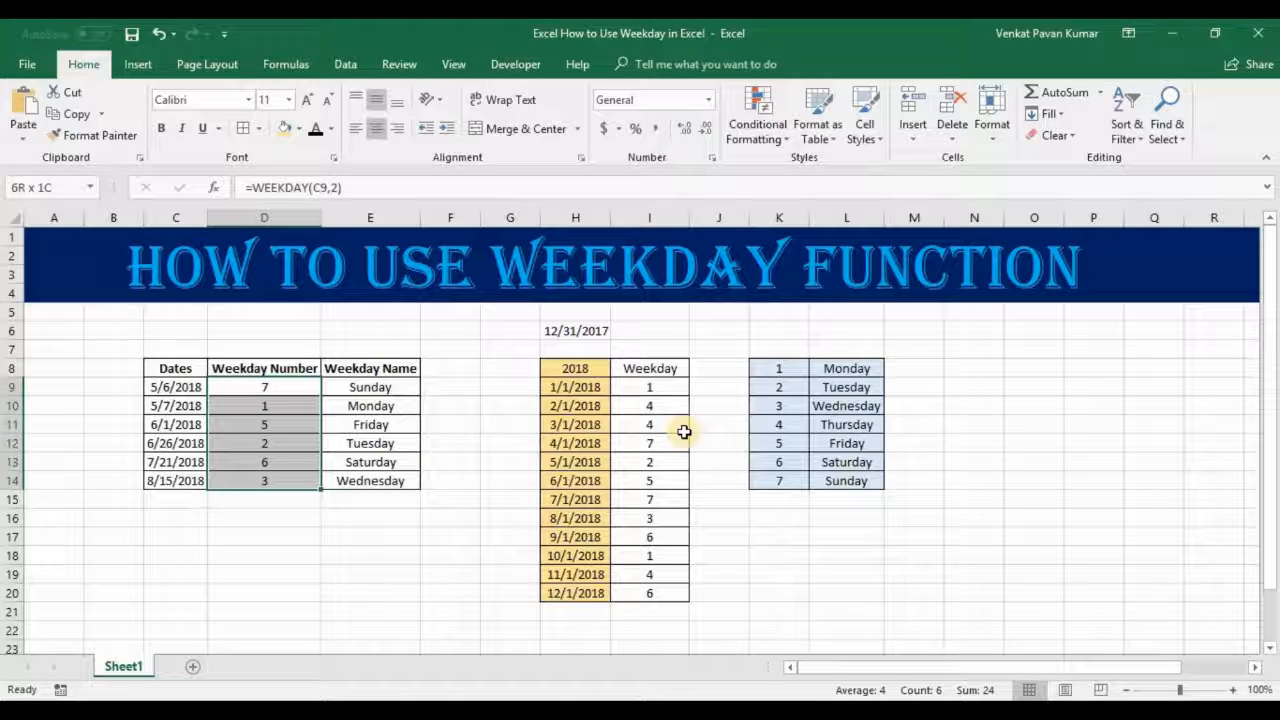
{"action": "key", "text": "Delete"}
Examine the combined VLOOKUP formulas in E9 and E10 and the WEEKDAY formula in I9.
{"action": "key", "text": "Right"}
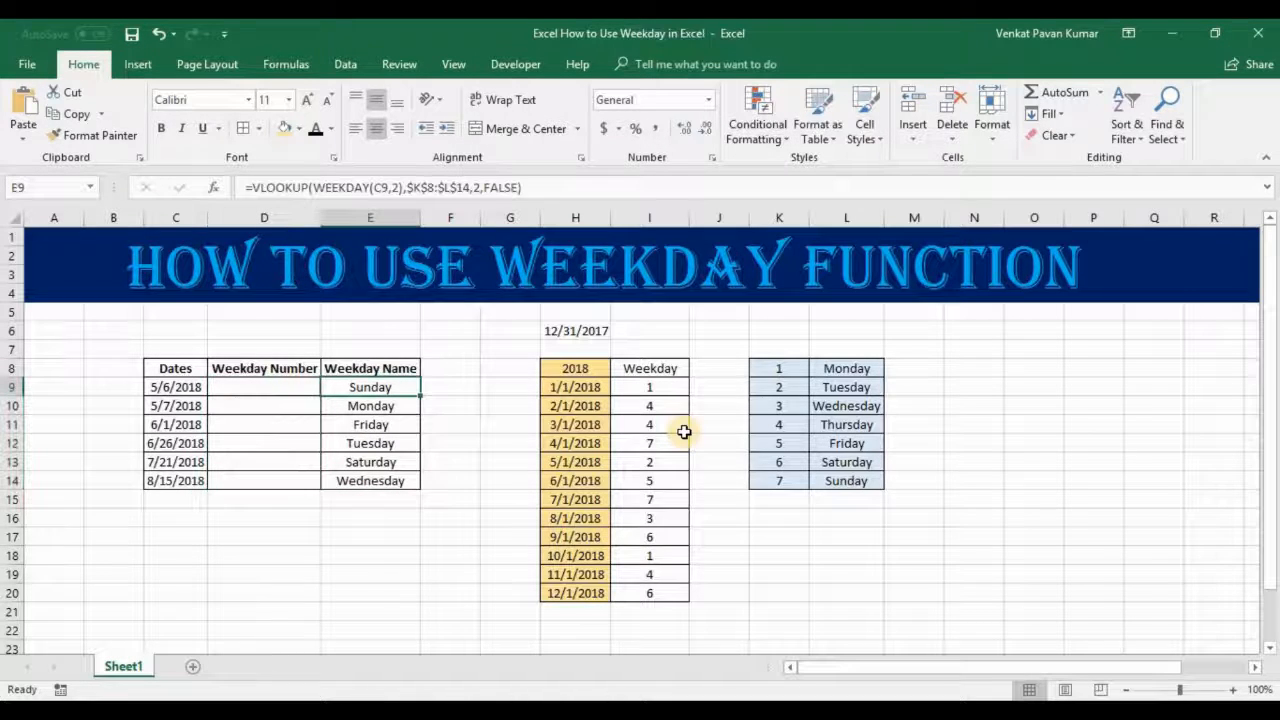
{"action": "key", "text": "F2"}
{"action": "key", "text": "Return"}
{"action": "key", "text": "F2"}
{"action": "key", "text": "Escape"}
{"action": "key", "text": "Up"}
{"action": "left_click", "coordinate": [668, 388]}
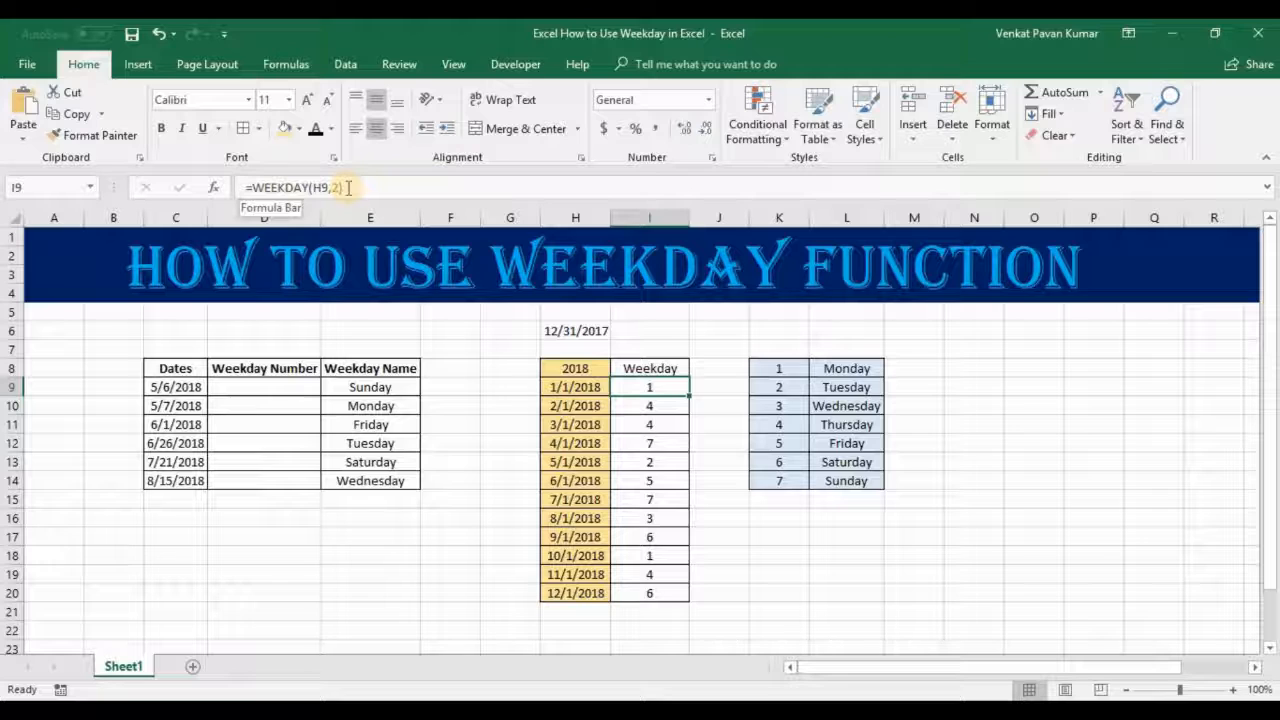
Enter =VLOOKUP(I9,$K$8:$L$14,2,FALSE) in K18 to look up the weekday name for the first 2018 date.
{"action": "left_click", "coordinate": [825, 598]}
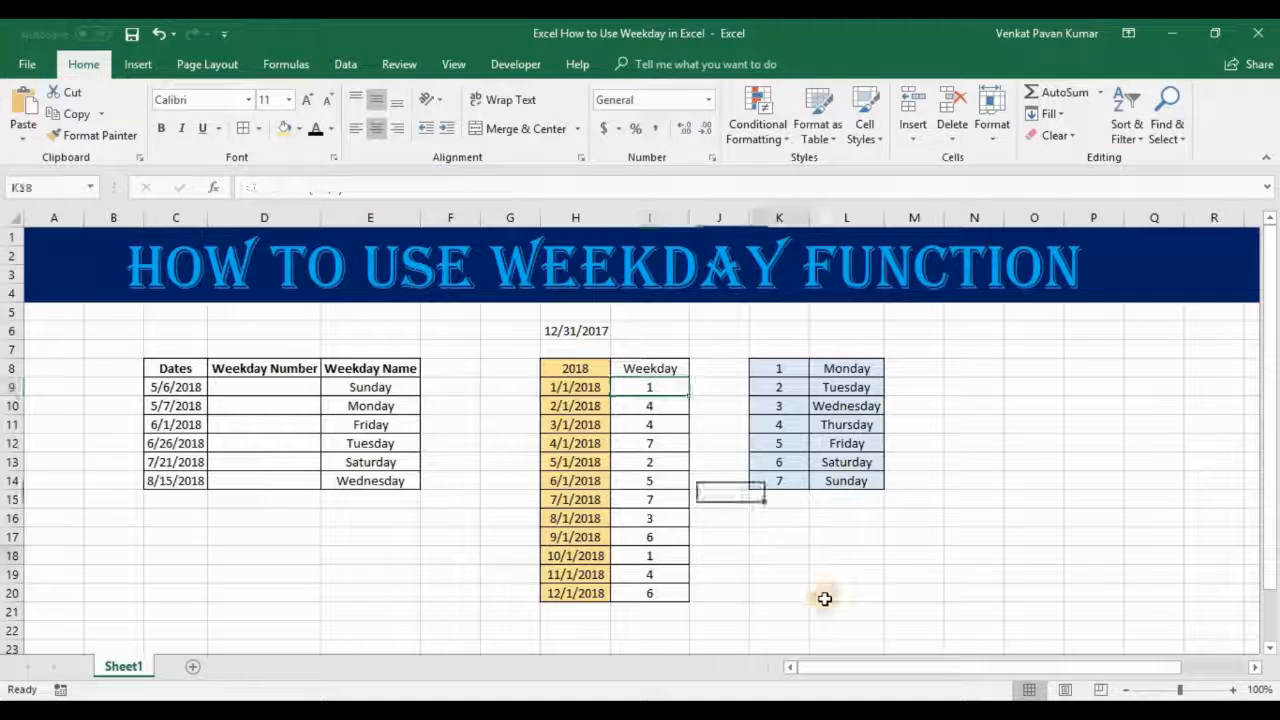
{"action": "type", "text": "=VLOOKUP("}
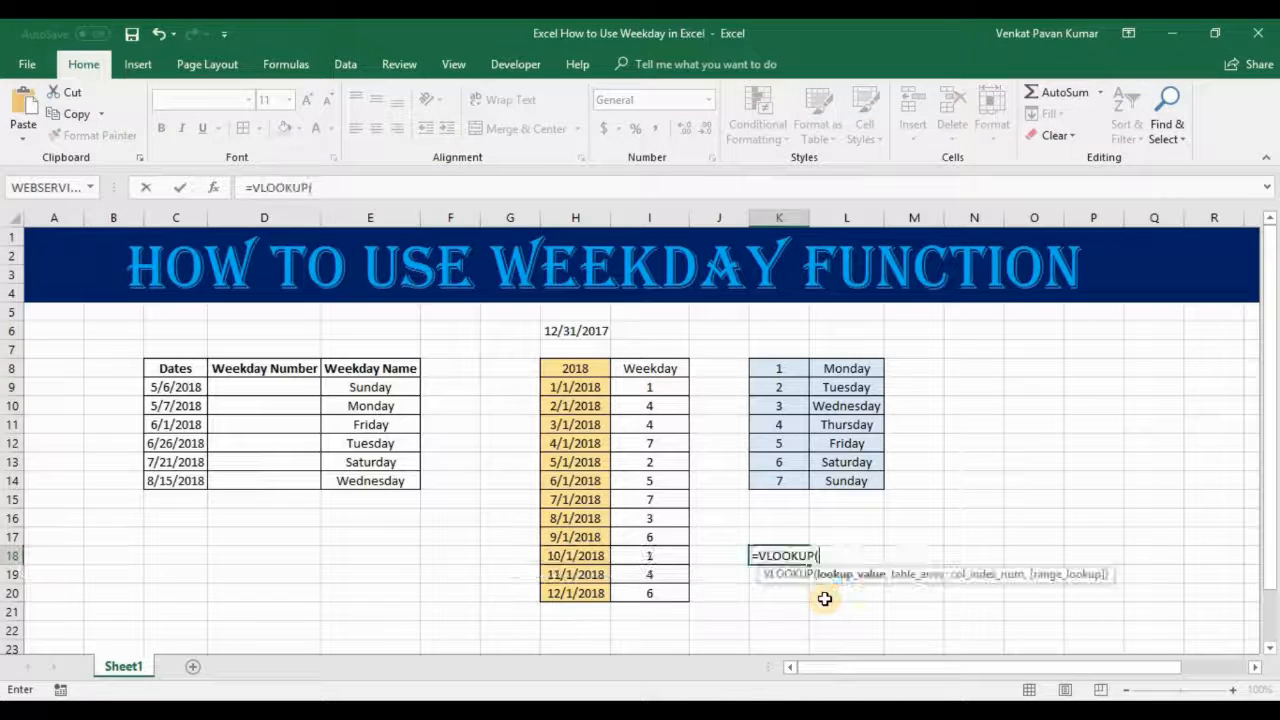
{"action": "left_click", "coordinate": [655, 391]}
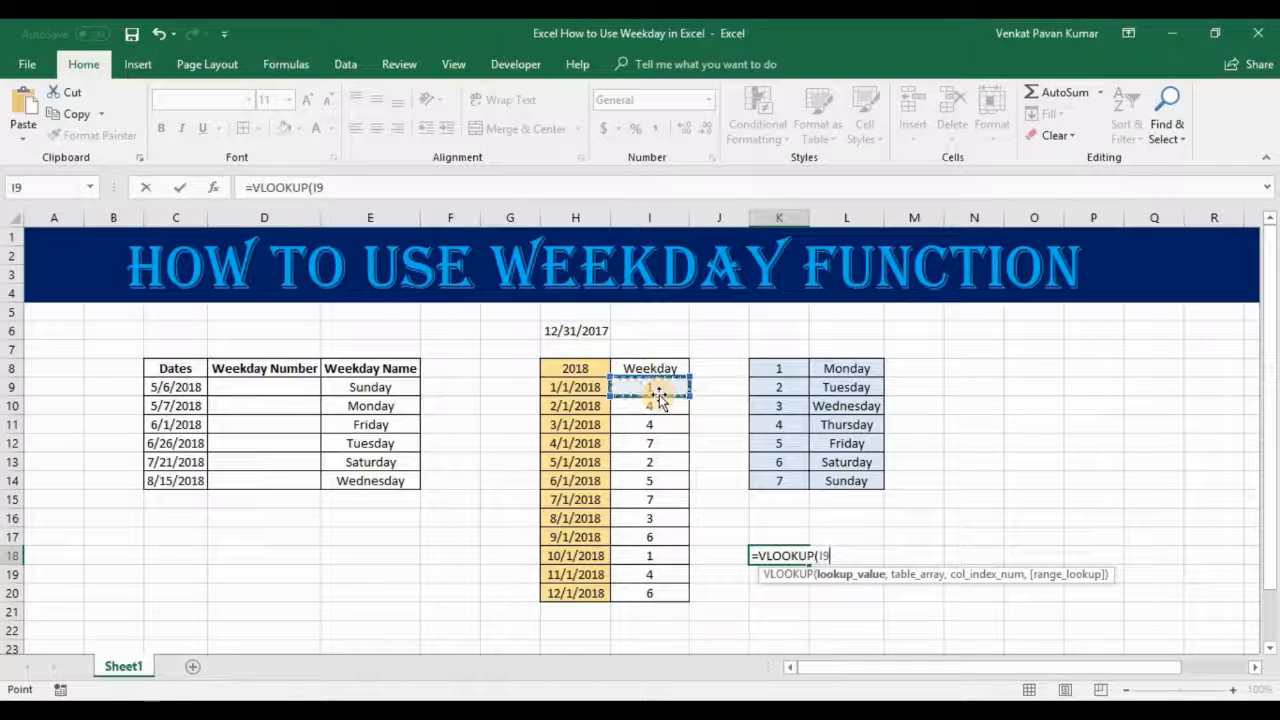
{"action": "type", "text": ","}
{"action": "left_click_drag", "start_coordinate": [785, 368], "coordinate": [824, 483]}
{"action": "key", "text": "F4"}
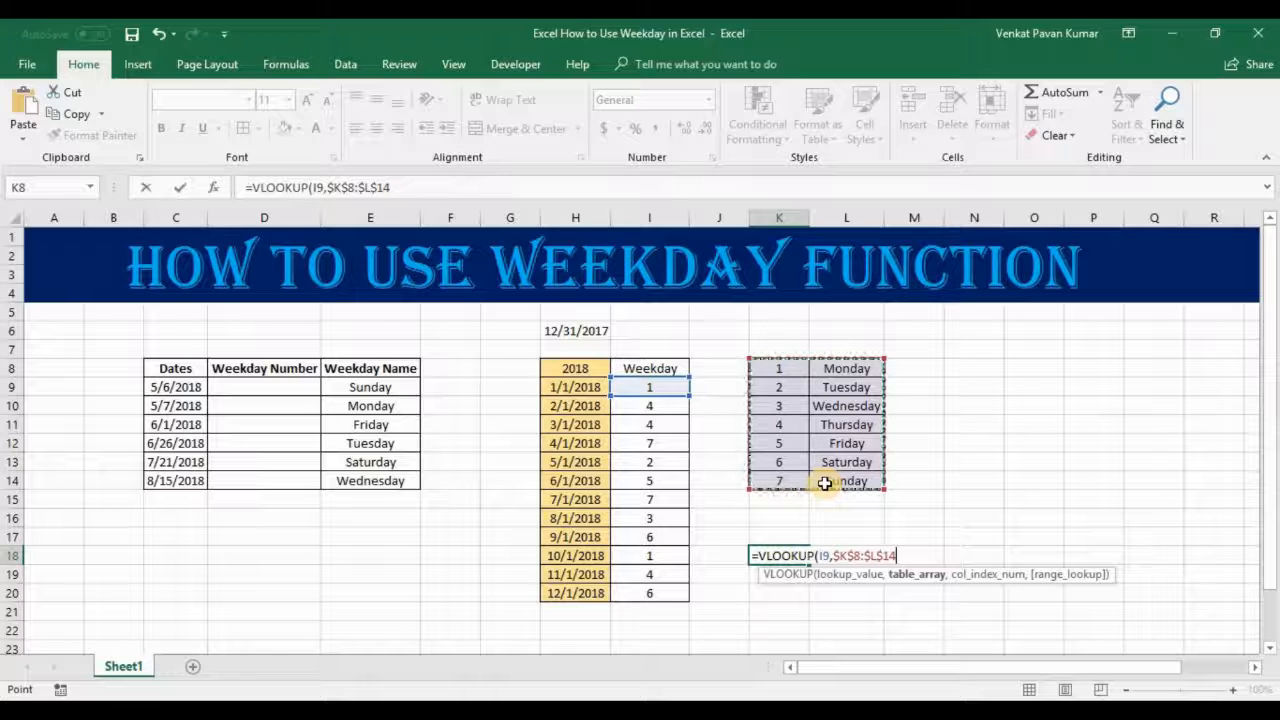
{"action": "type", "text": ","}
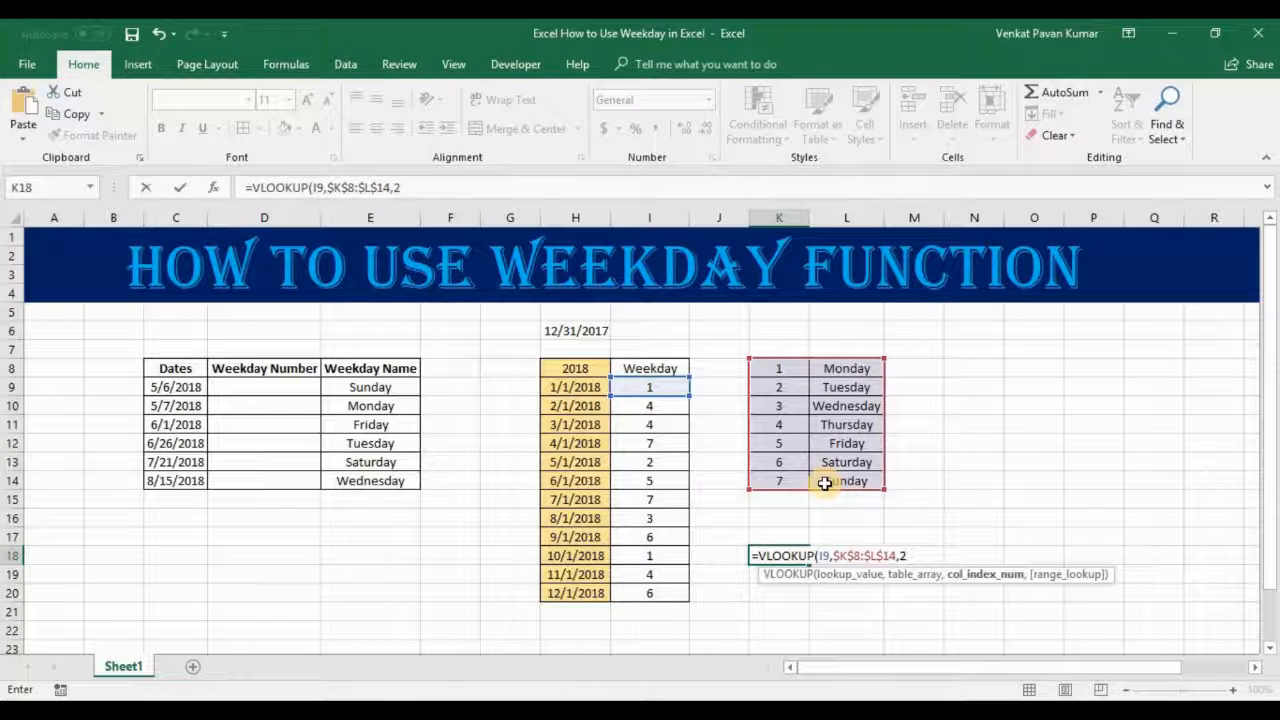
{"action": "type", "text": "2,fa"}
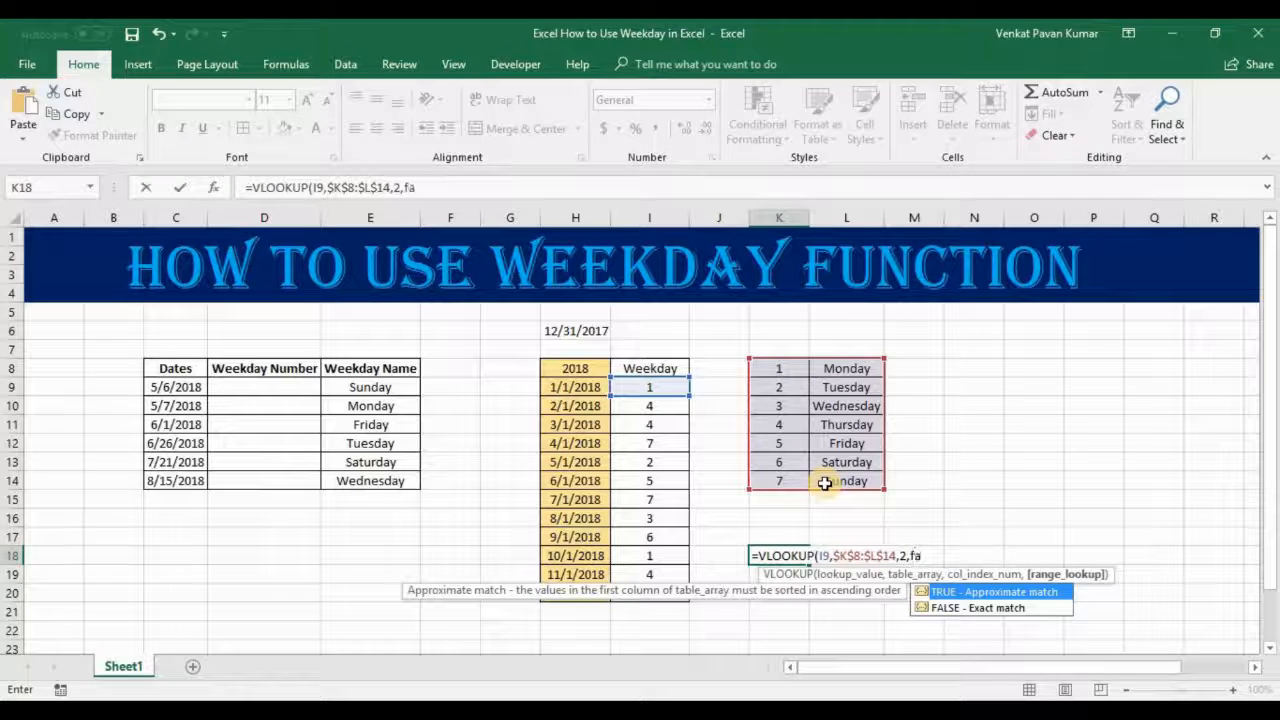
{"action": "type", "text": "lse)"}
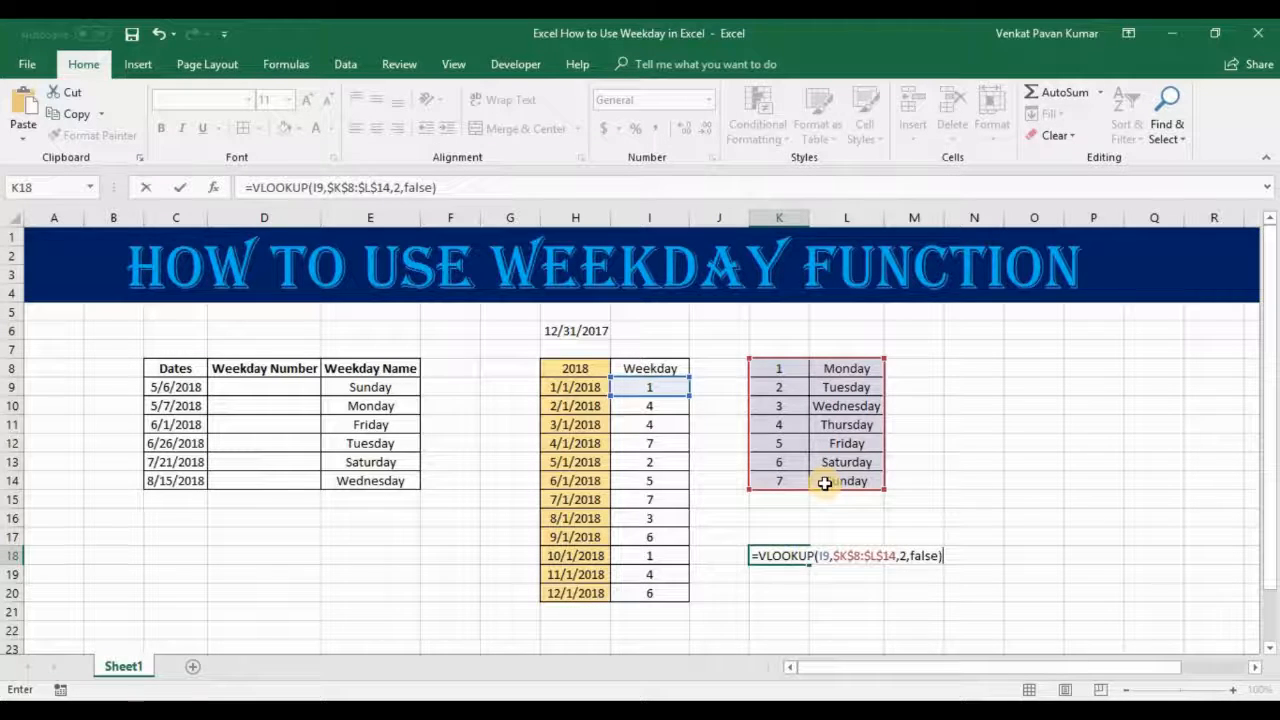
{"action": "key", "text": "Return"}
{"action": "key", "text": "Up"}
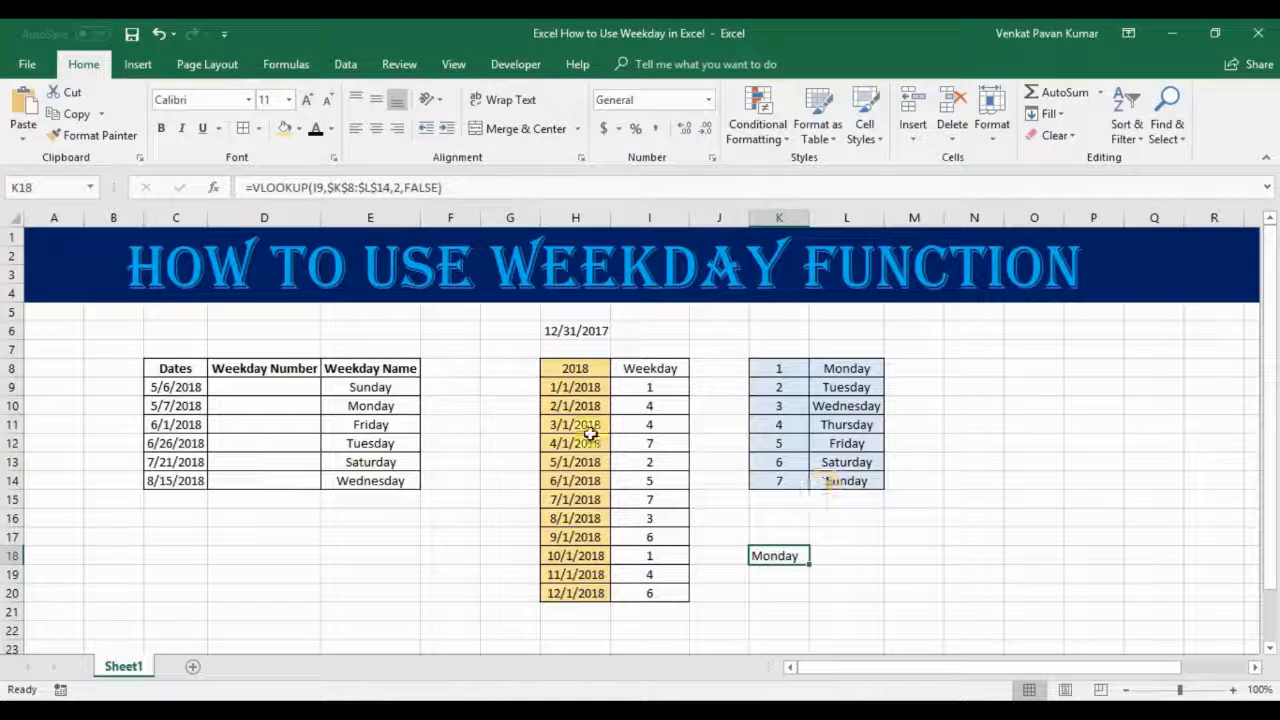
Replace the I9 lookup value in K18's VLOOKUP with WEEKDAY(H9,2) copied from I9.
{"action": "left_click", "coordinate": [646, 386]}
{"action": "left_click_drag", "start_coordinate": [342, 187], "coordinate": [251, 189]}
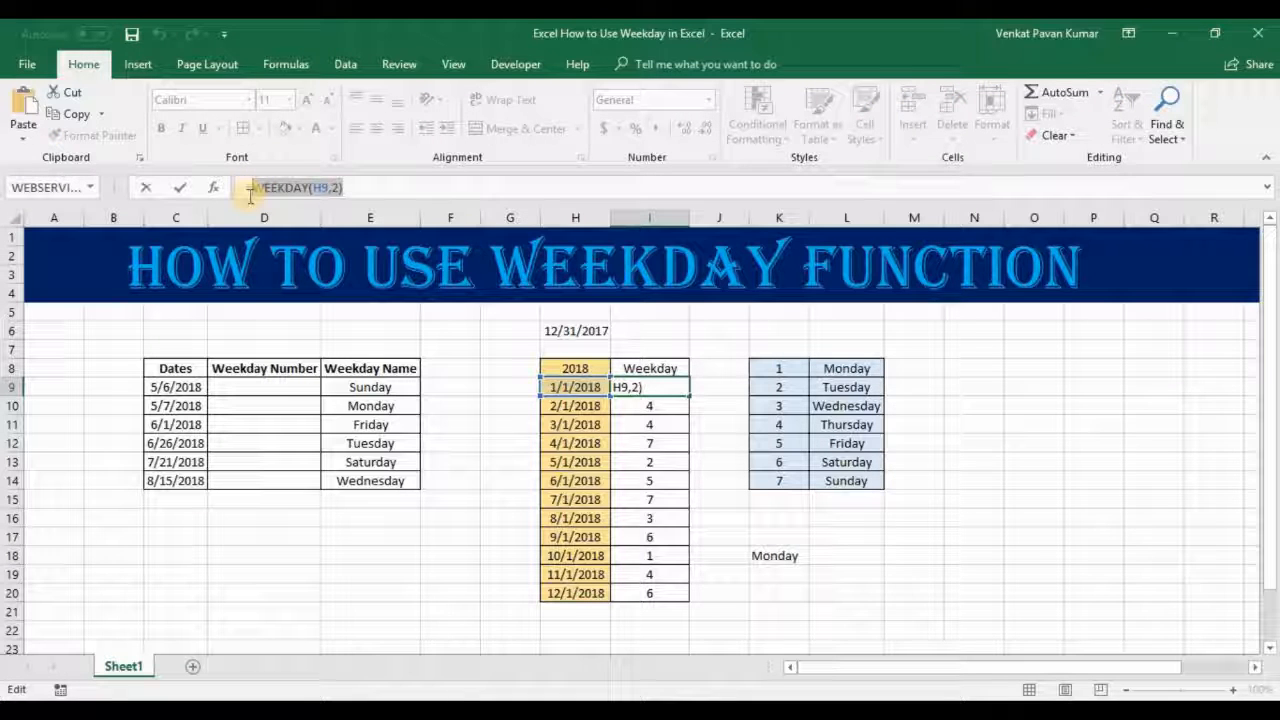
{"action": "key", "text": "Escape"}
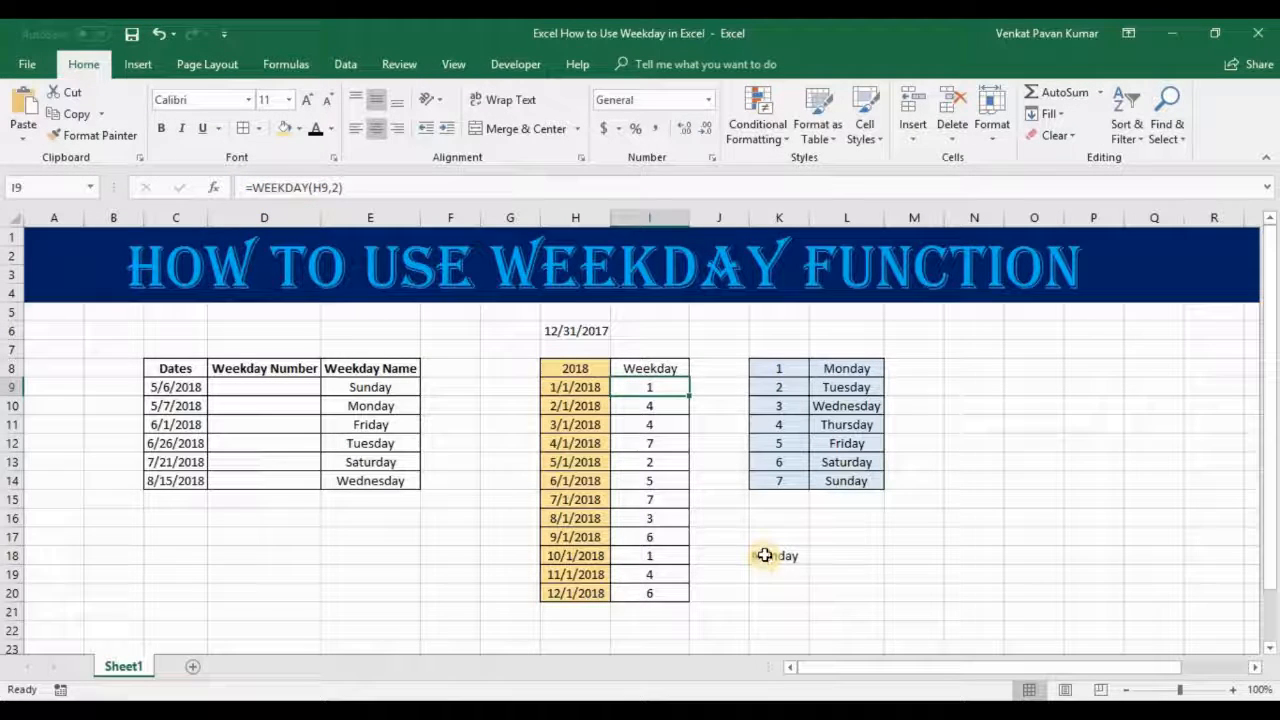
{"action": "left_click", "coordinate": [762, 554]}
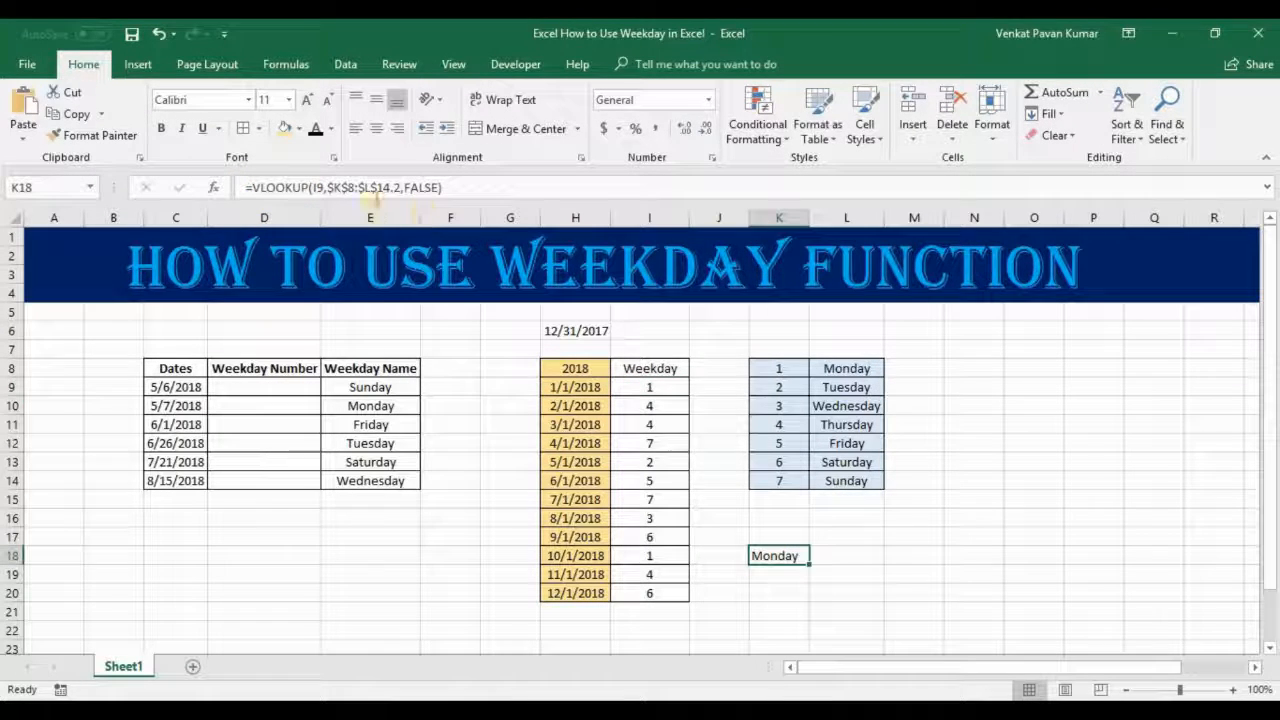
{"action": "double_click", "coordinate": [320, 187]}
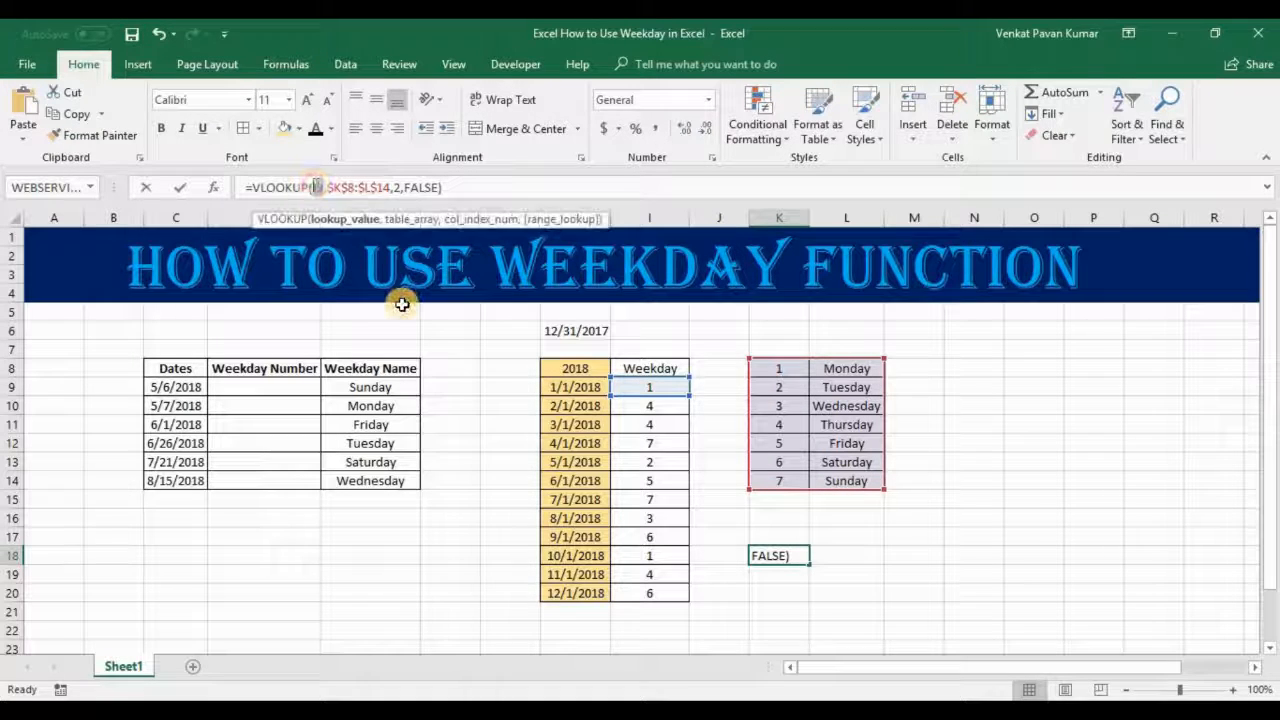
{"action": "key", "text": "ctrl+v"}
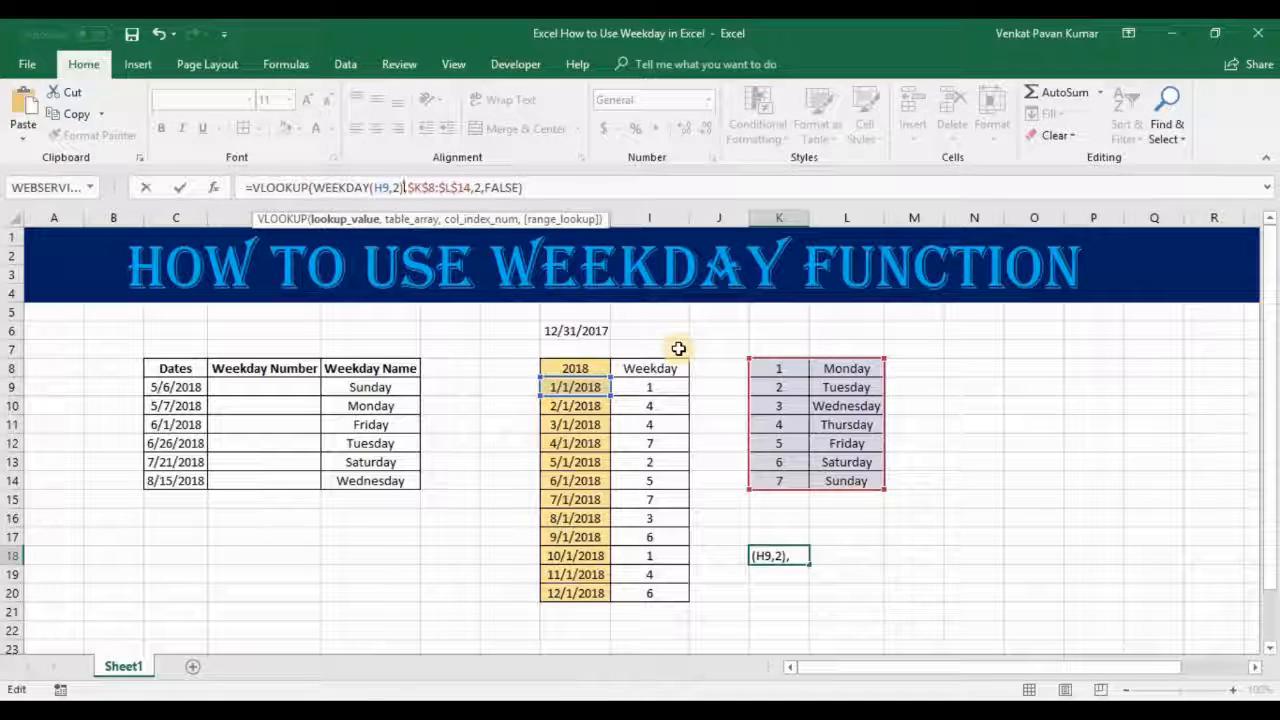
{"action": "key", "text": "Return"}
{"action": "key", "text": "Up"}
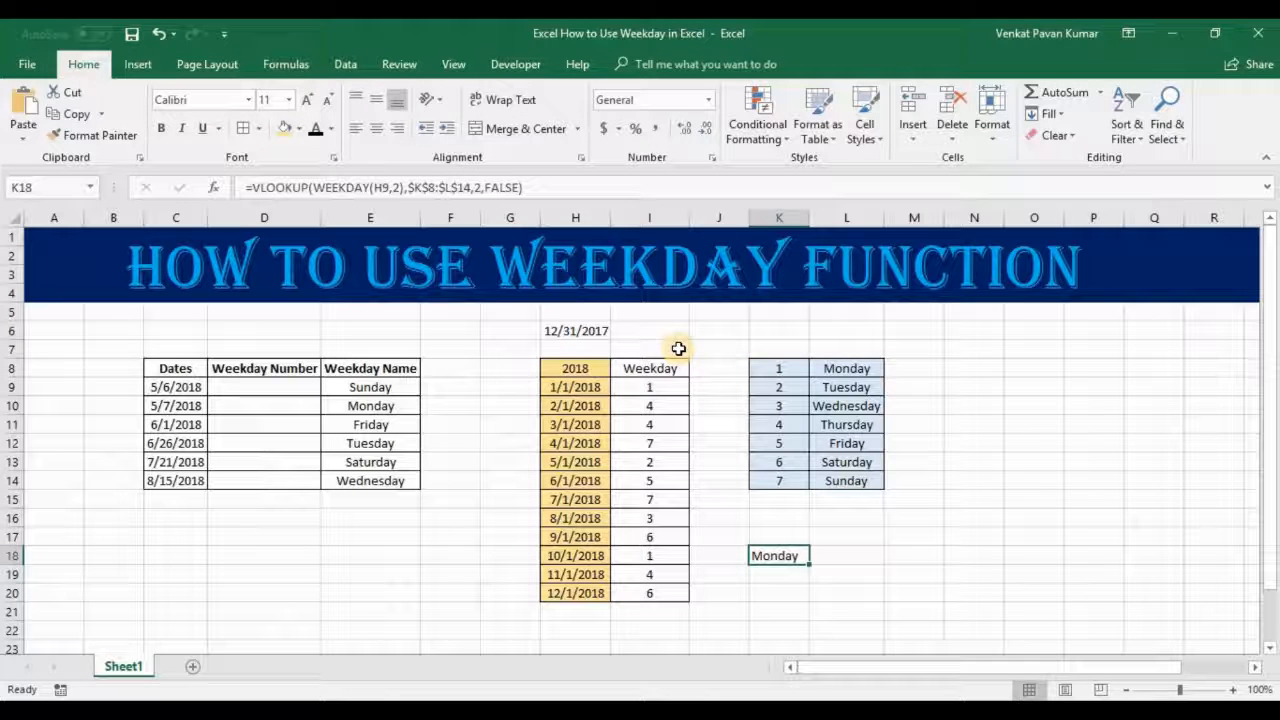
Copy the combined formula =VLOOKUP(WEEKDAY(H9,2),$K$8:$L$14,2,FALSE) from K18 and replace the formula in I9 with it.
{"action": "left_click_drag", "start_coordinate": [540, 188], "coordinate": [207, 192]}
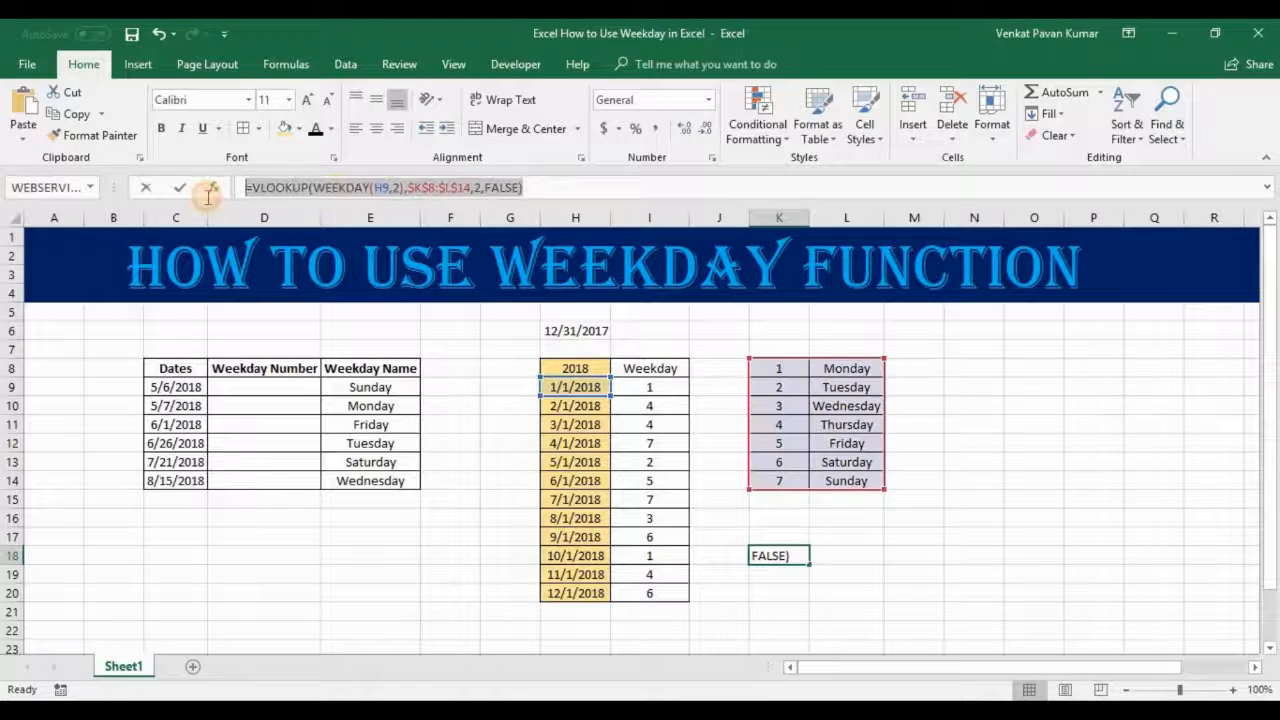
{"action": "key", "text": "Escape"}
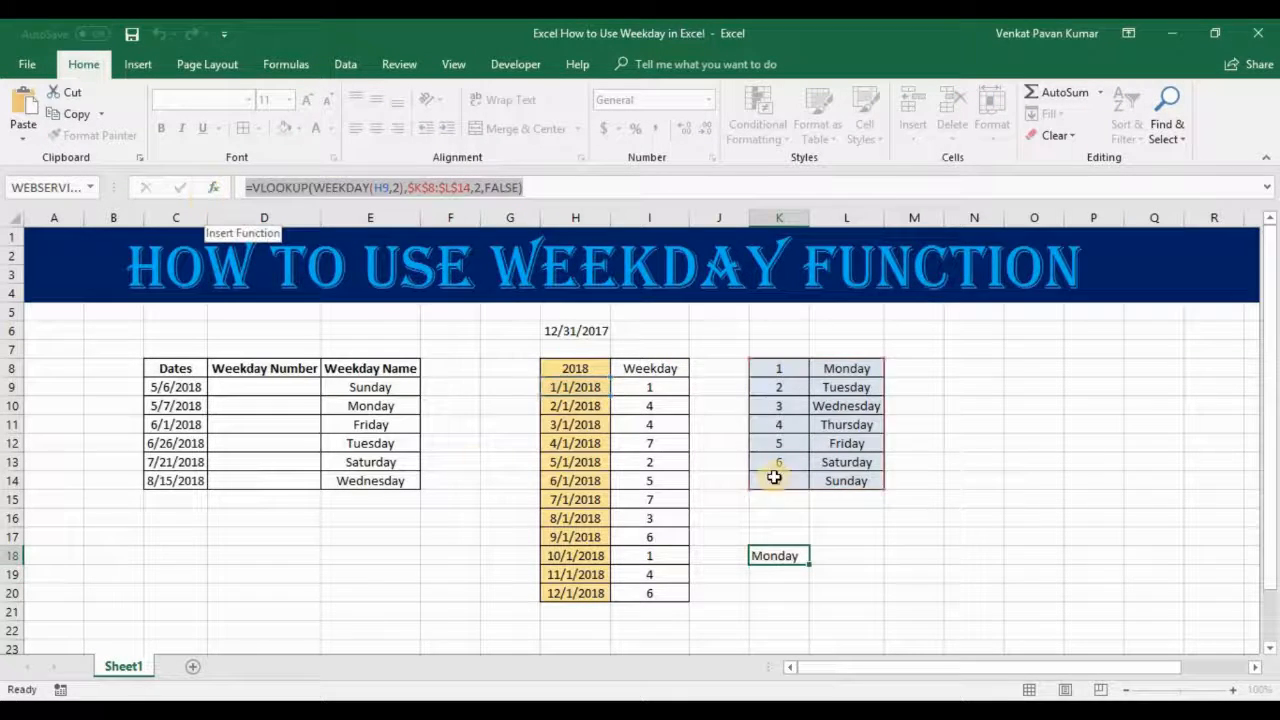
{"action": "left_click", "coordinate": [650, 387]}
{"action": "left_click_drag", "start_coordinate": [376, 188], "coordinate": [197, 194]}
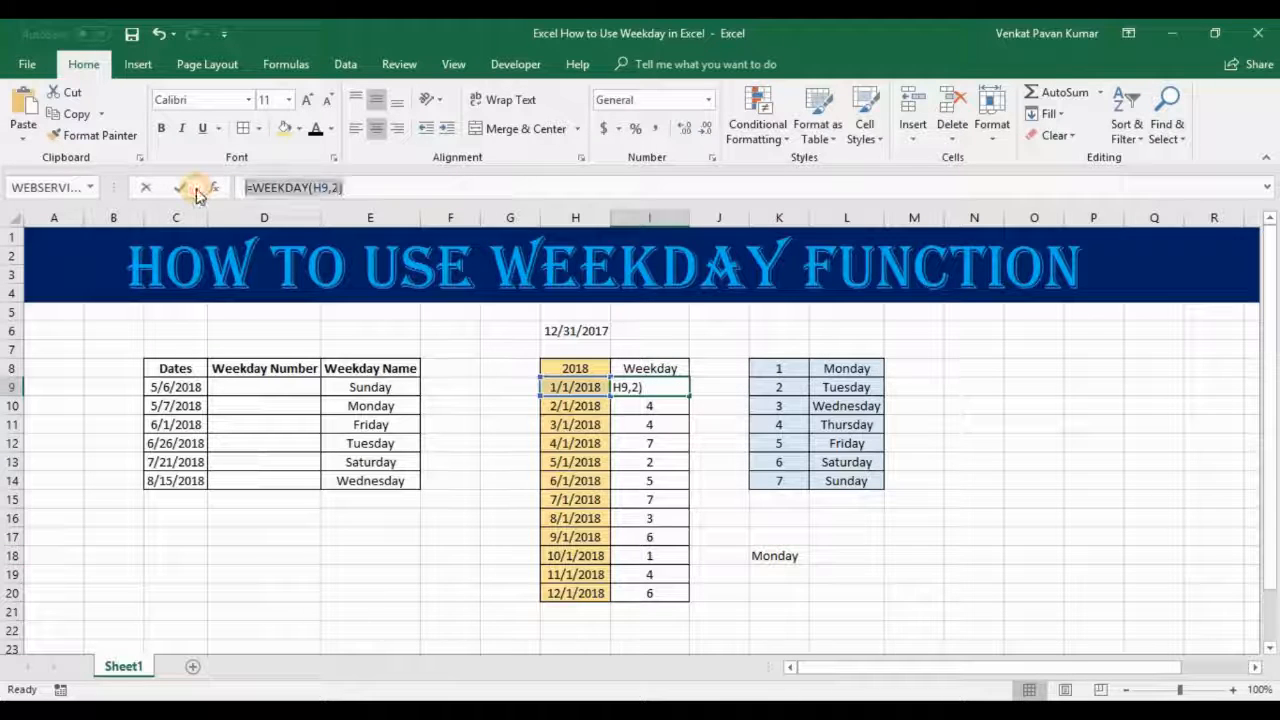
{"action": "key", "text": "ctrl+v"}
{"action": "key", "text": "Return"}
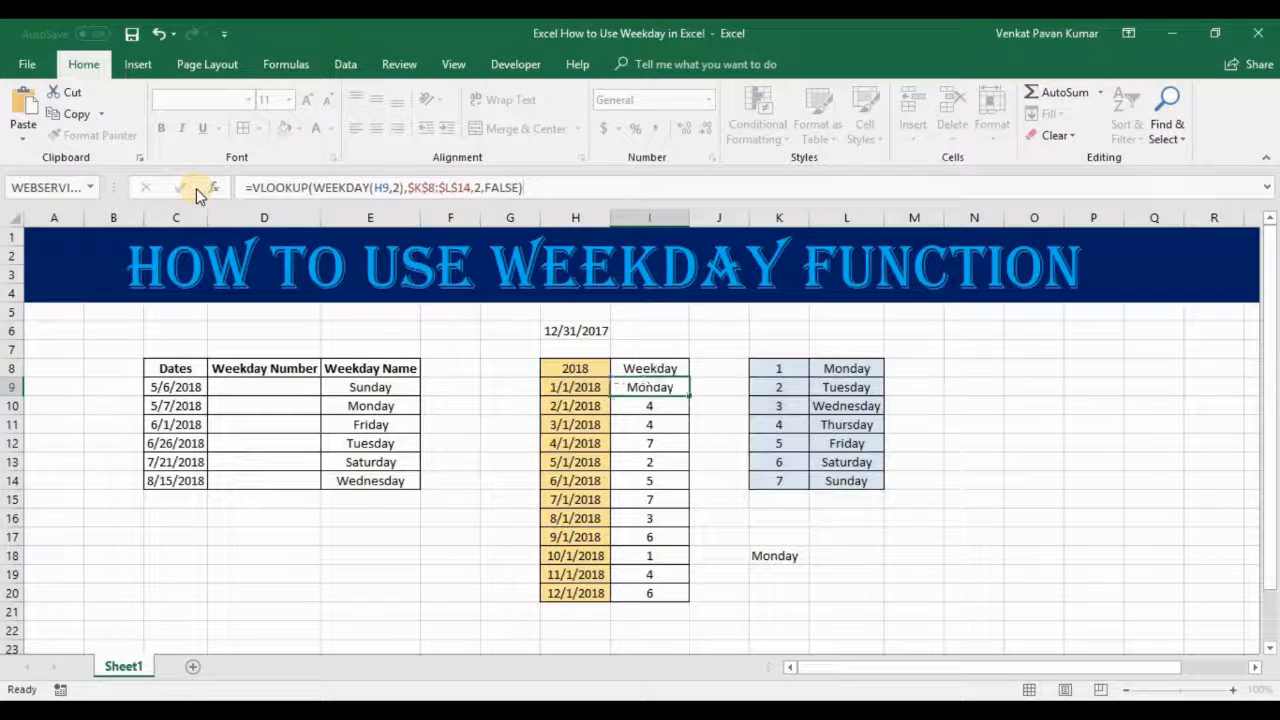
Fill the combined formula from I9 down to I20 and clear the trial formula in K18.
{"action": "key", "text": "Up"}
{"action": "key", "text": "ctrl+shift+Down"}
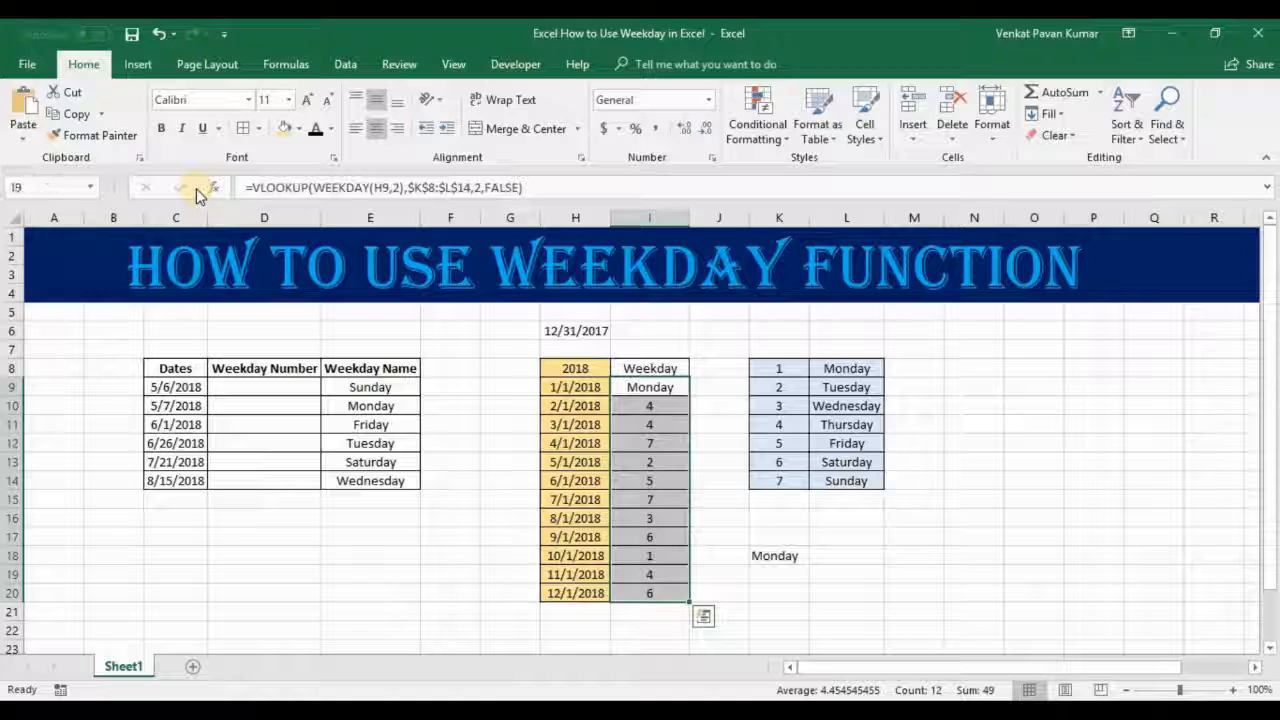
{"action": "key", "text": "ctrl+d"}
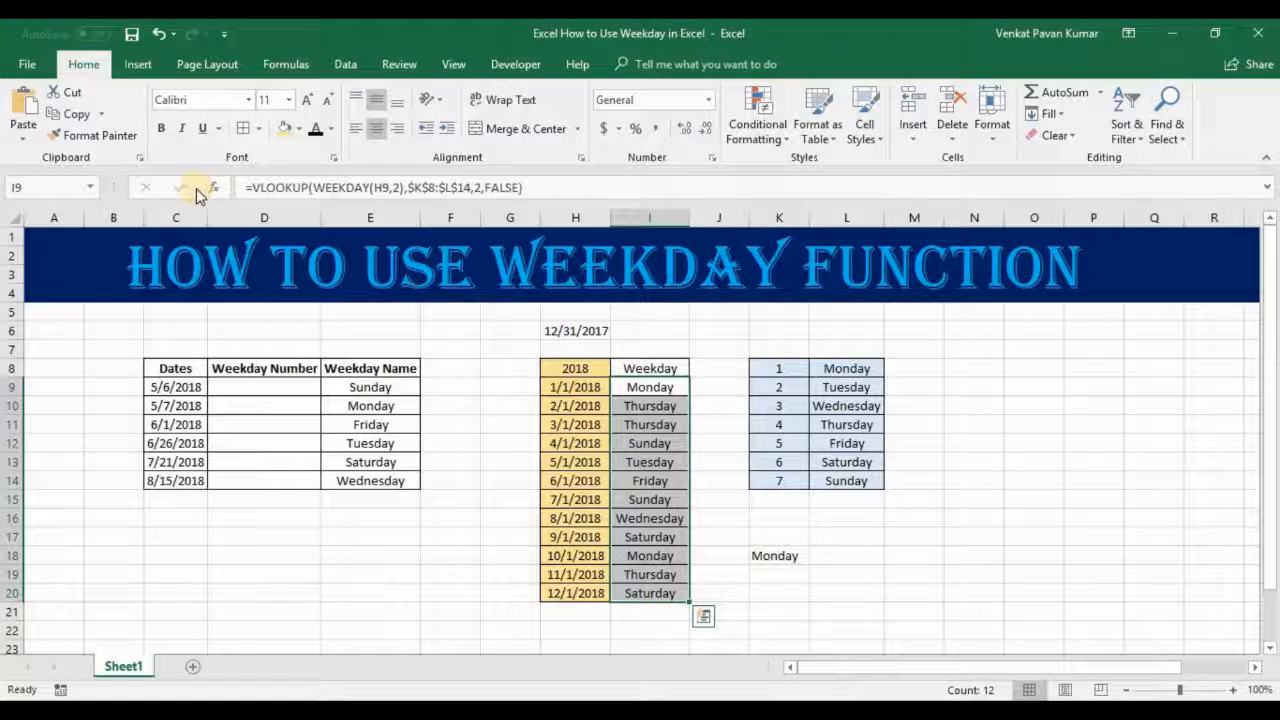
{"action": "left_click", "coordinate": [786, 551]}
{"action": "key", "text": "Delete"}
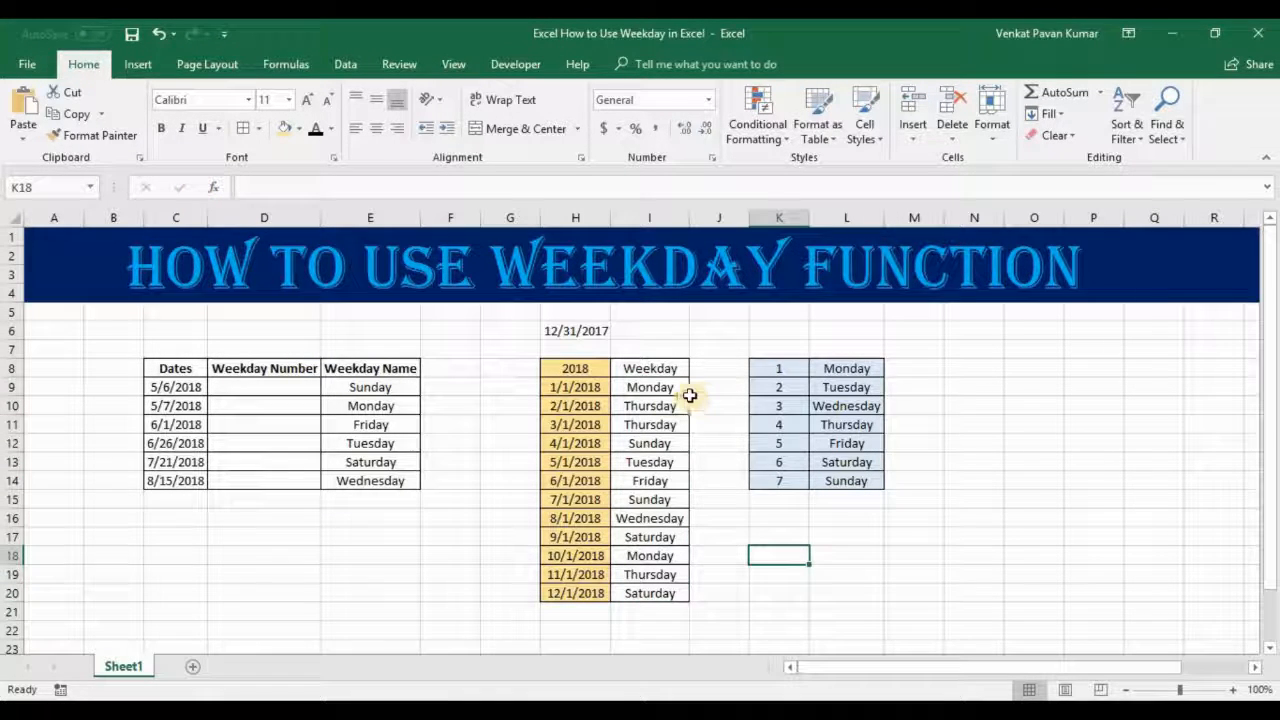
Centre the 2018 and Weekday headers in H8:I8 horizontally and vertically and make them bold.
{"action": "left_click_drag", "start_coordinate": [580, 370], "coordinate": [653, 369]}
{"action": "left_click", "coordinate": [376, 128]}
{"action": "left_click", "coordinate": [376, 99]}
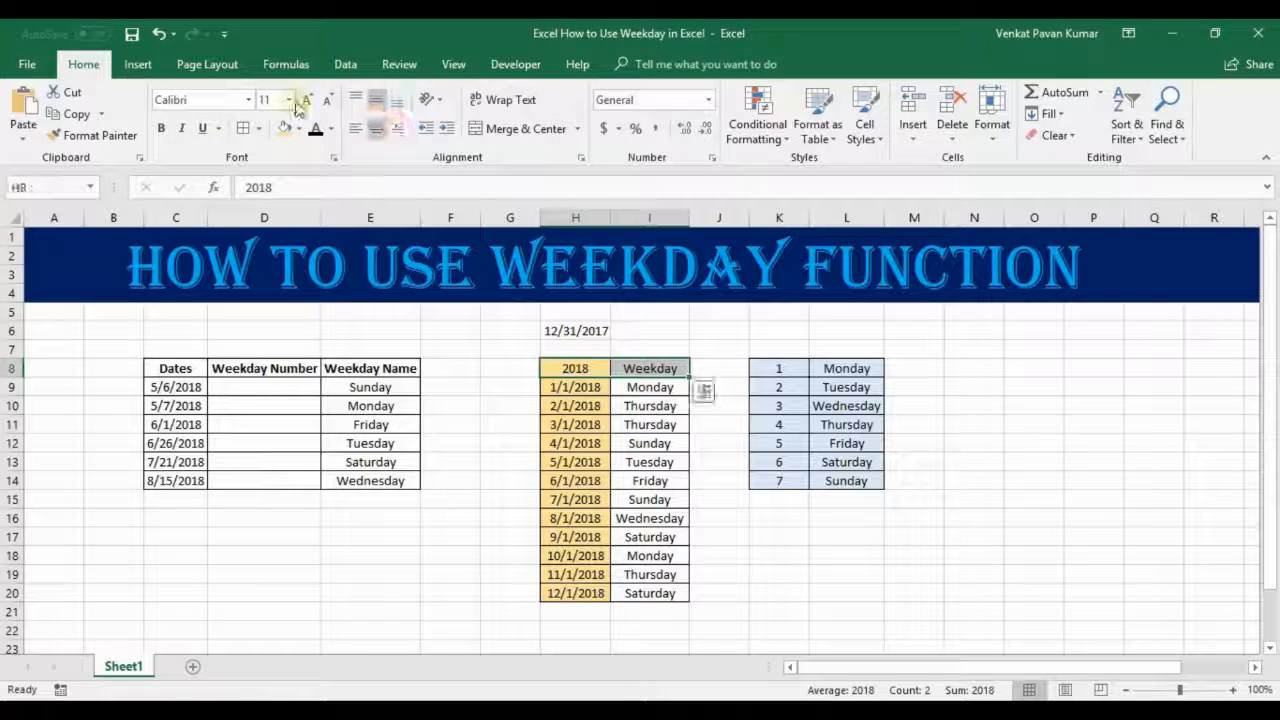
{"action": "left_click", "coordinate": [160, 128]}
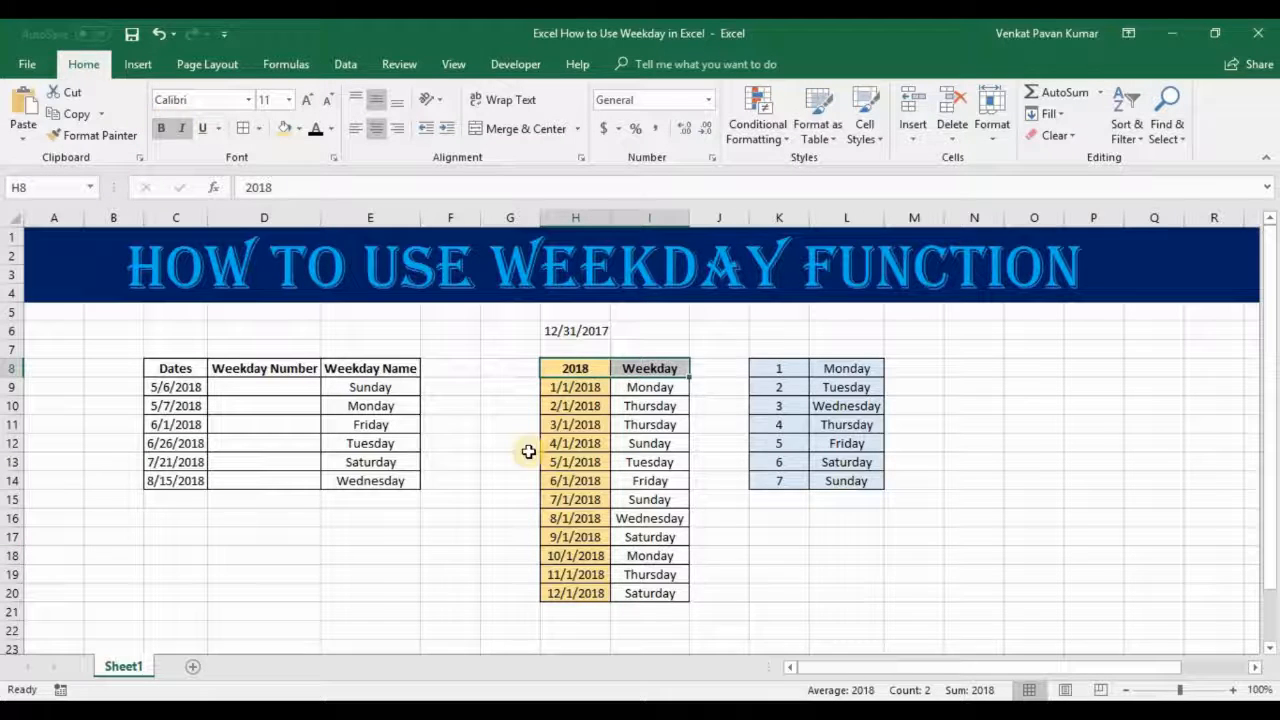
Examine each 2018 month-start date and its weekday name in rows 9 to 20.
{"action": "left_click", "coordinate": [632, 402]}
{"action": "left_click", "coordinate": [562, 390]}
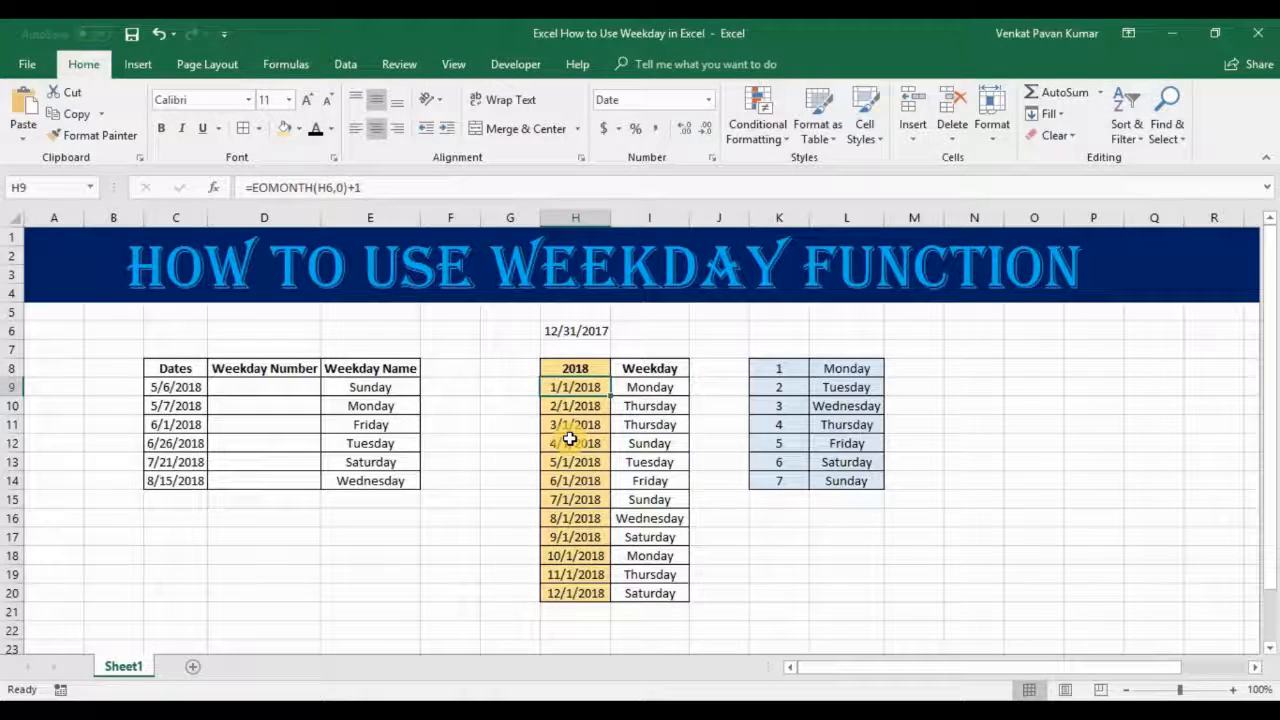
{"action": "left_click", "coordinate": [650, 393]}
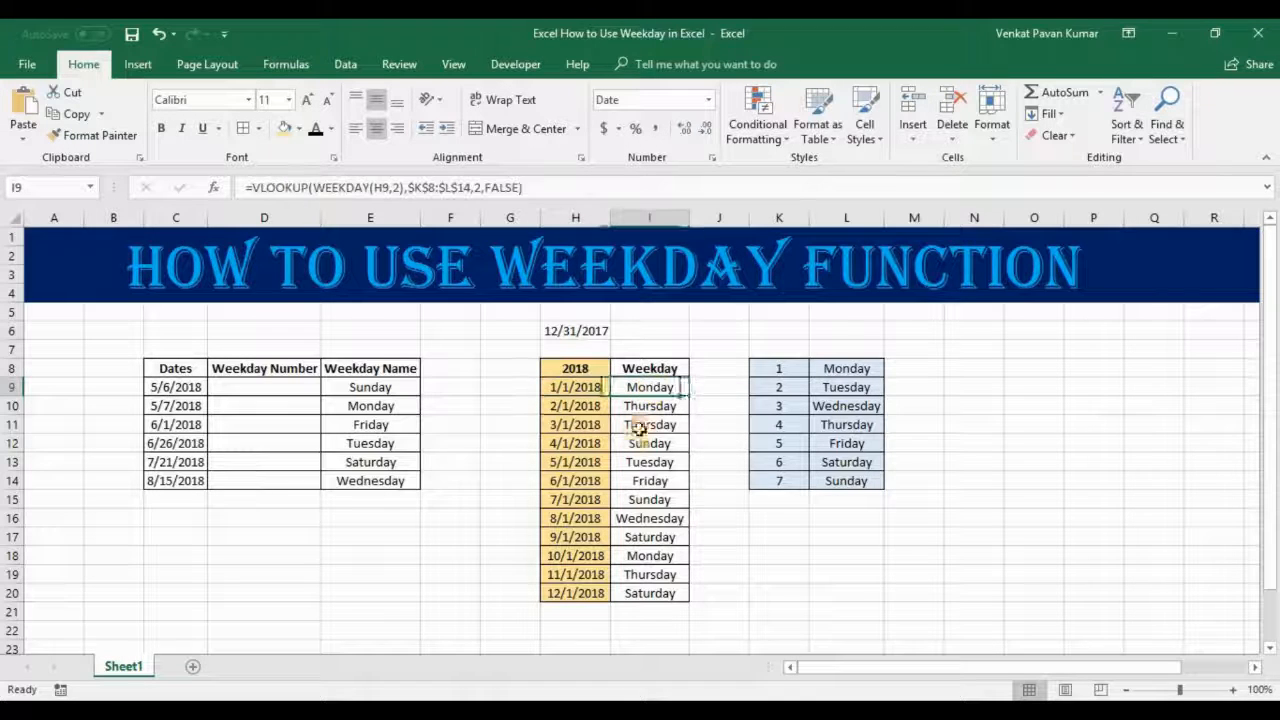
{"action": "left_click", "coordinate": [560, 408]}
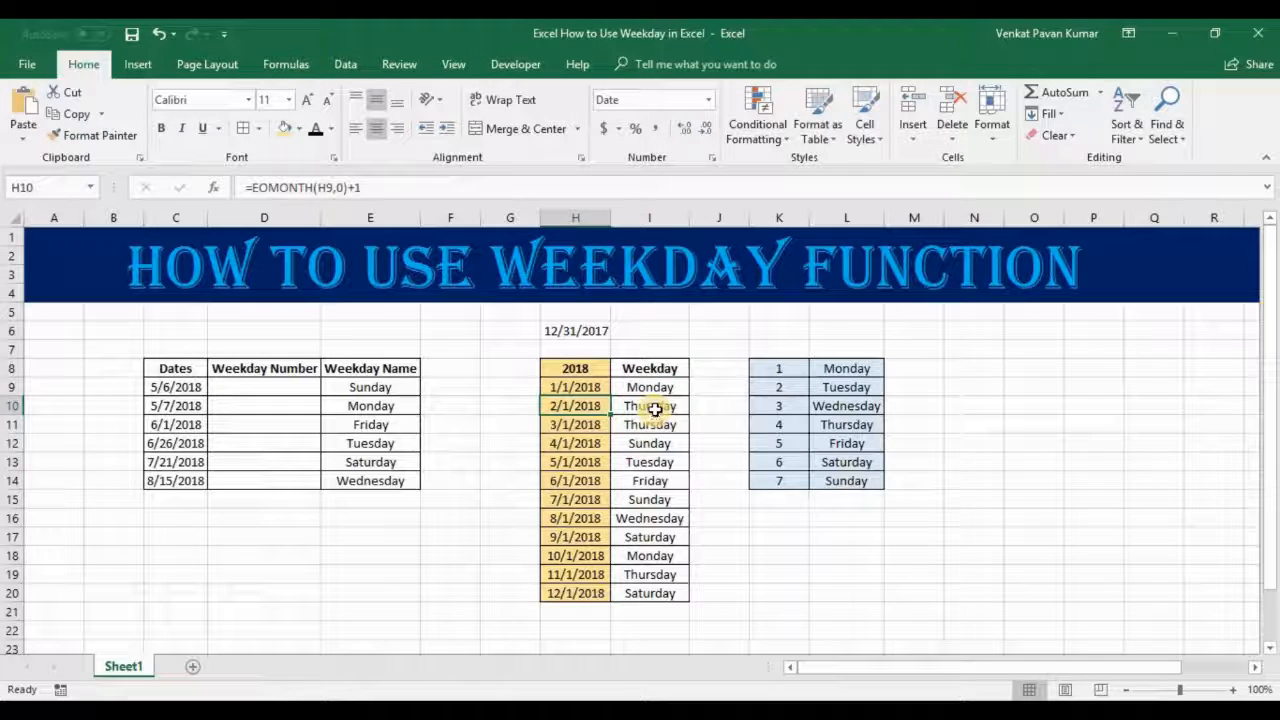
{"action": "left_click", "coordinate": [655, 408]}
{"action": "left_click", "coordinate": [575, 424]}
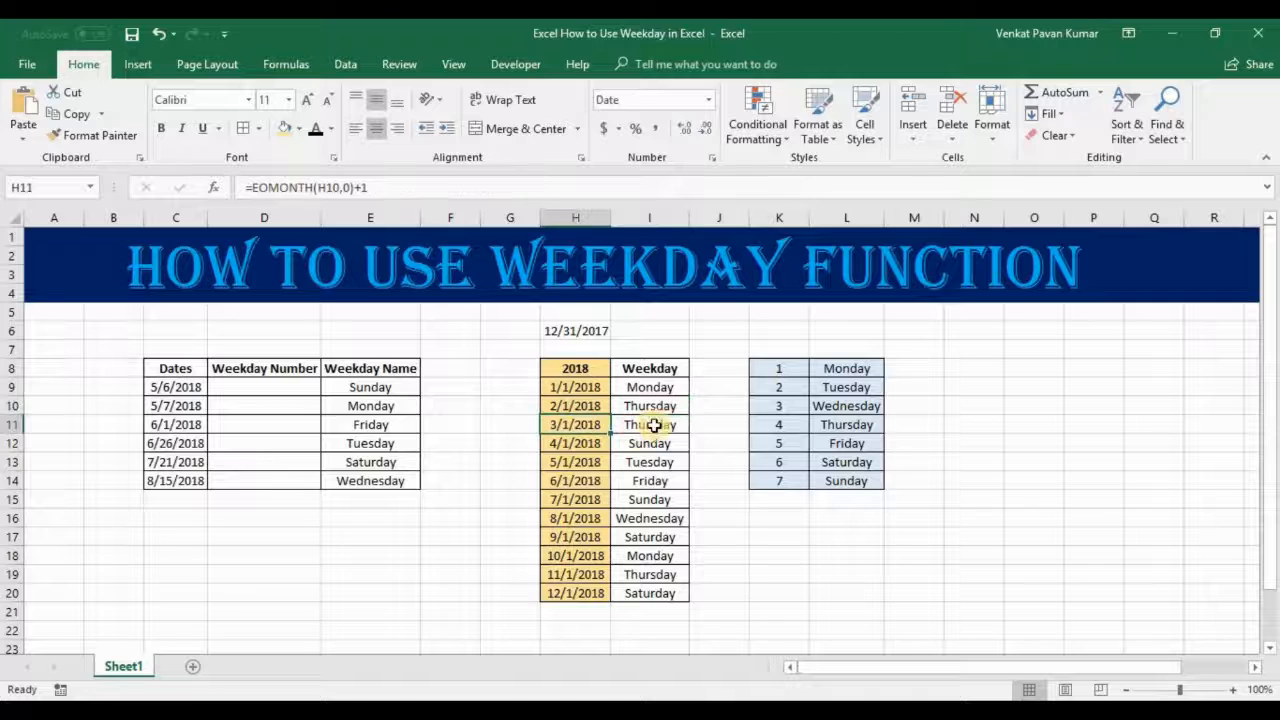
{"action": "left_click", "coordinate": [677, 423]}
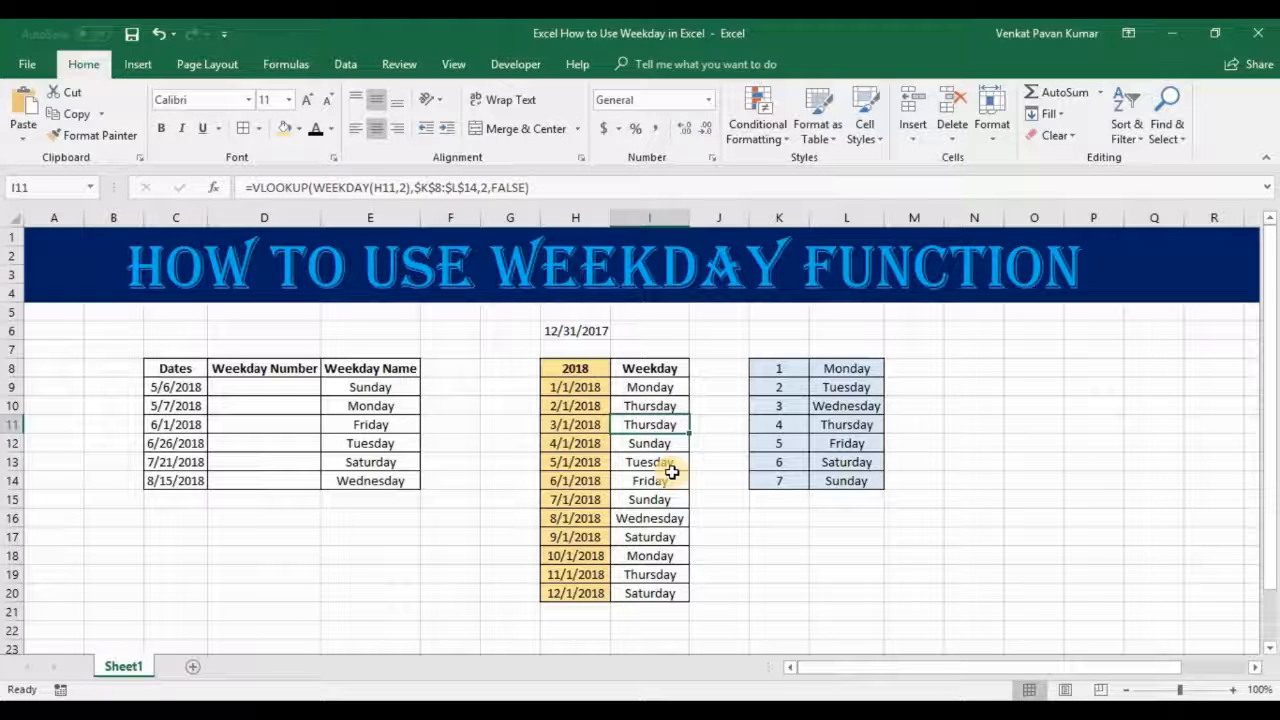
{"action": "key", "text": "Down"}
{"action": "key", "text": "Down"}
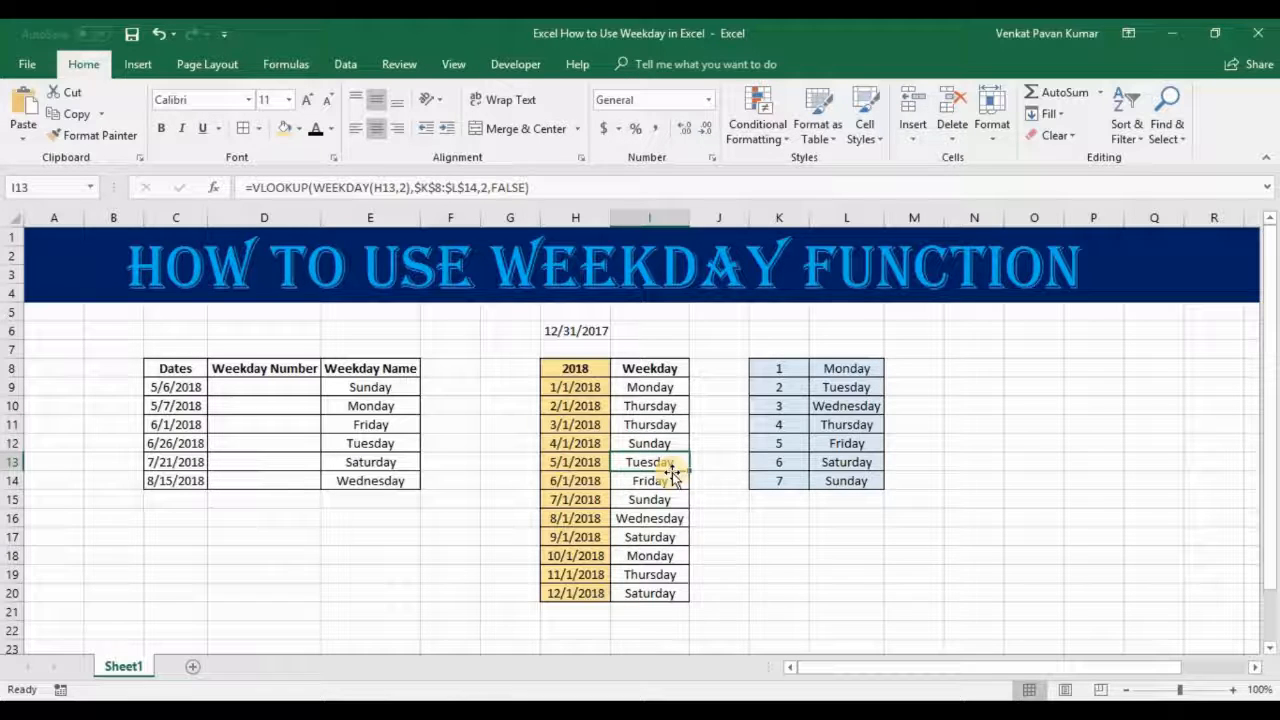
{"action": "key", "text": "Down"}
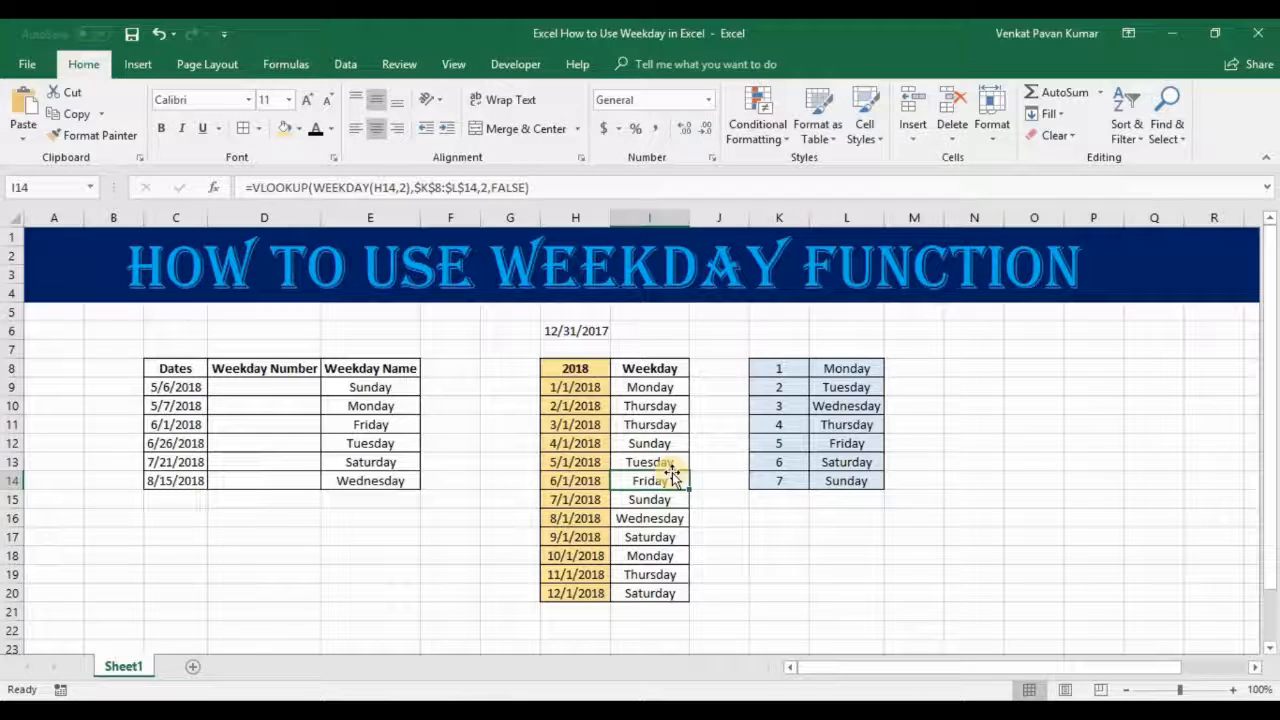
{"action": "key", "text": "Down"}
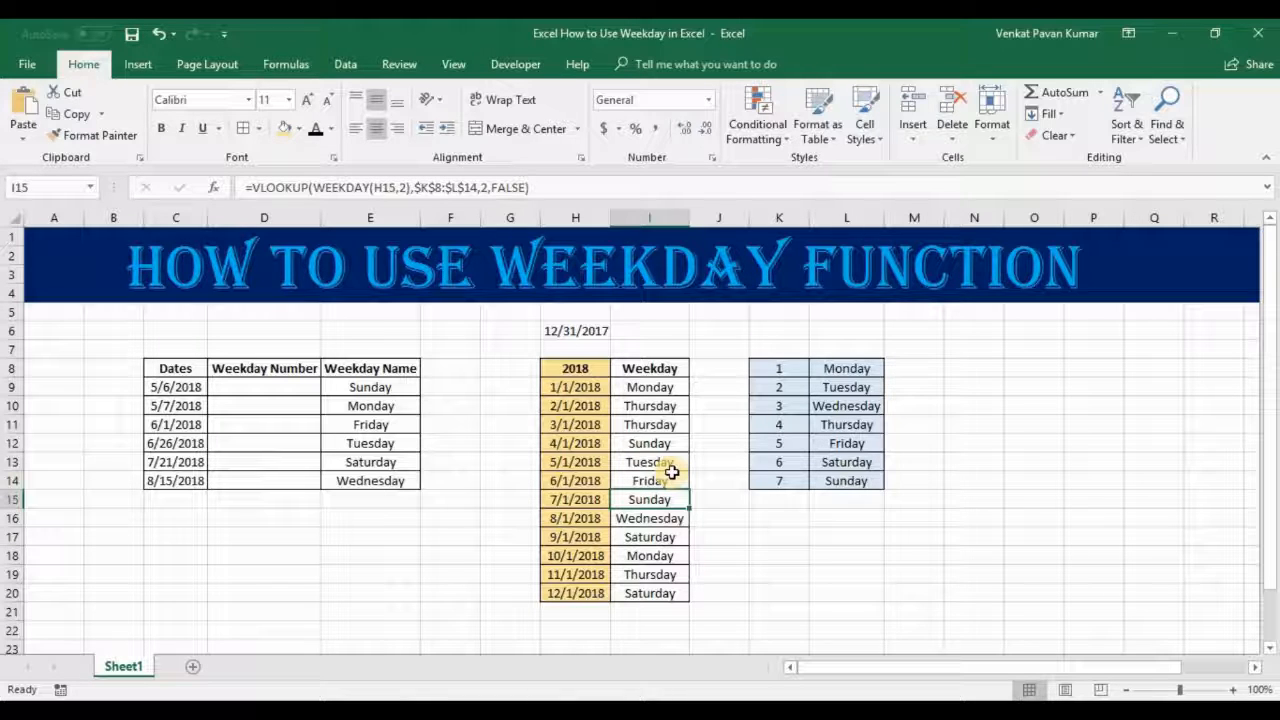
{"action": "key", "text": "Down"}
{"action": "key", "text": "Down"}
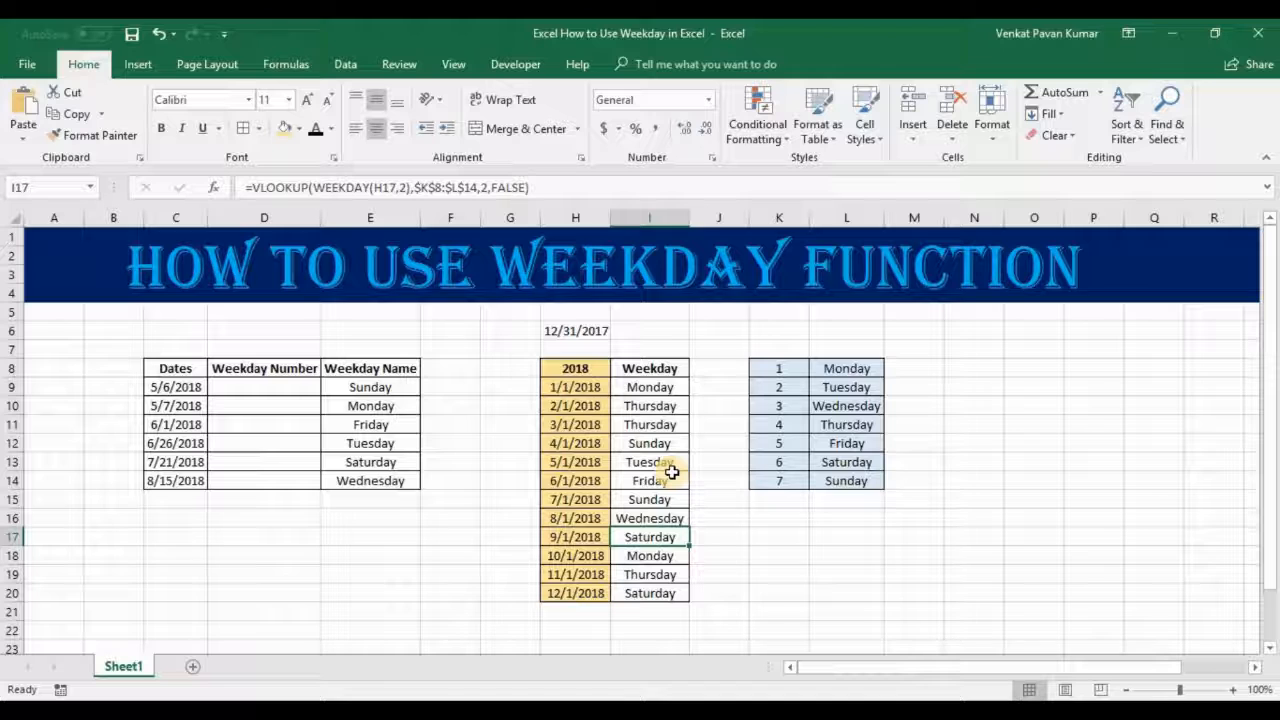
{"action": "key", "text": "Down"}
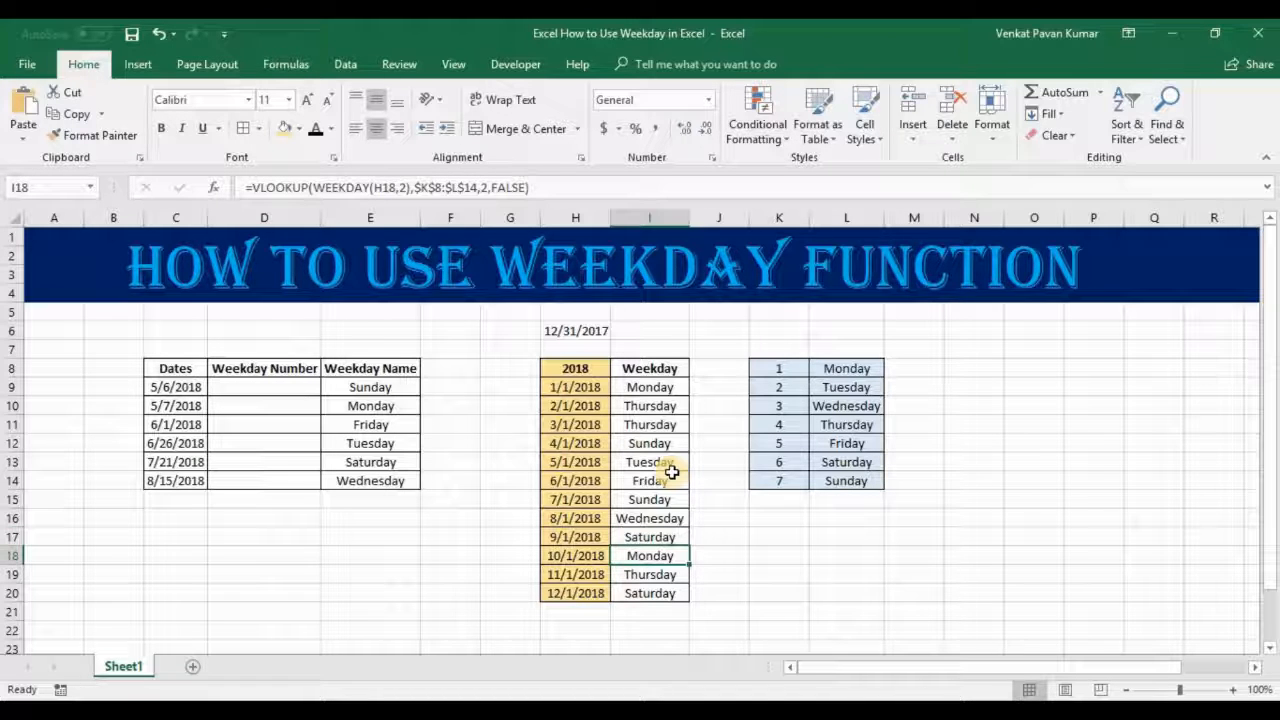
{"action": "key", "text": "Down"}
{"action": "key", "text": "Down"}
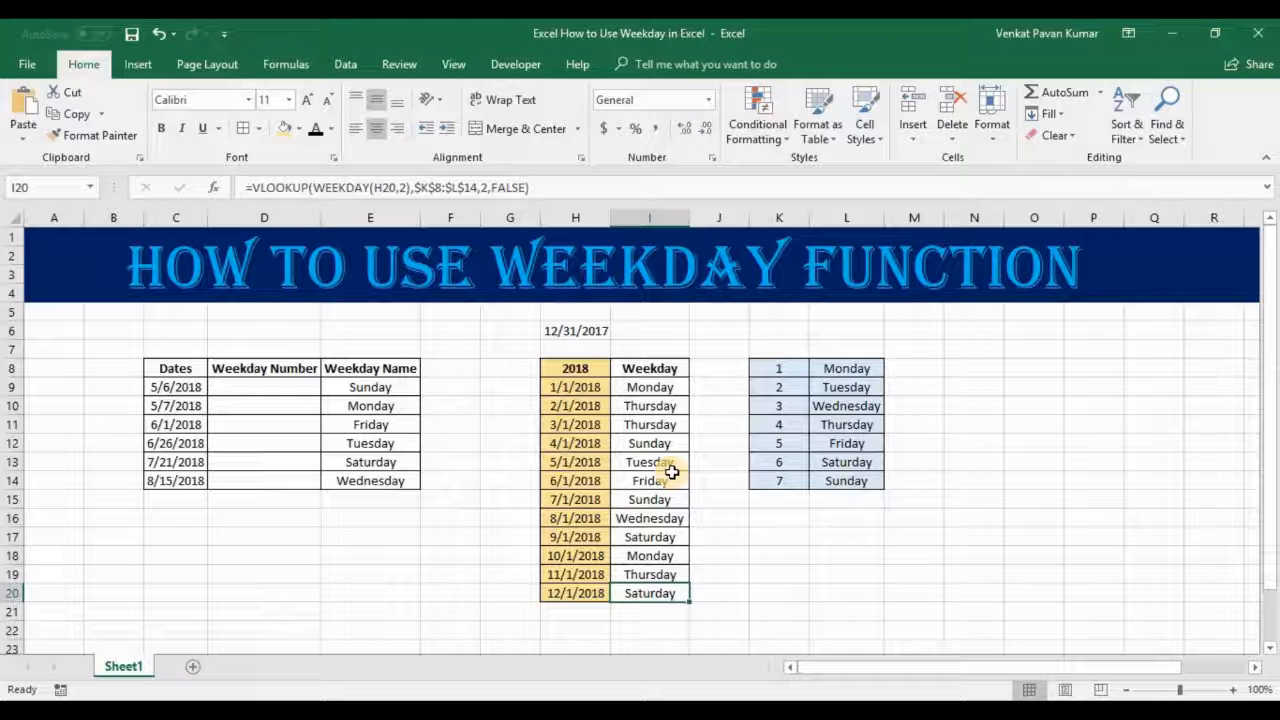
Examine the starting date in H6 and the year header in H8 of the month-start table.
{"action": "key", "text": "ctrl+Up"}
{"action": "key", "text": "Left"}
{"action": "key", "text": "Up"}
{"action": "key", "text": "Up"}
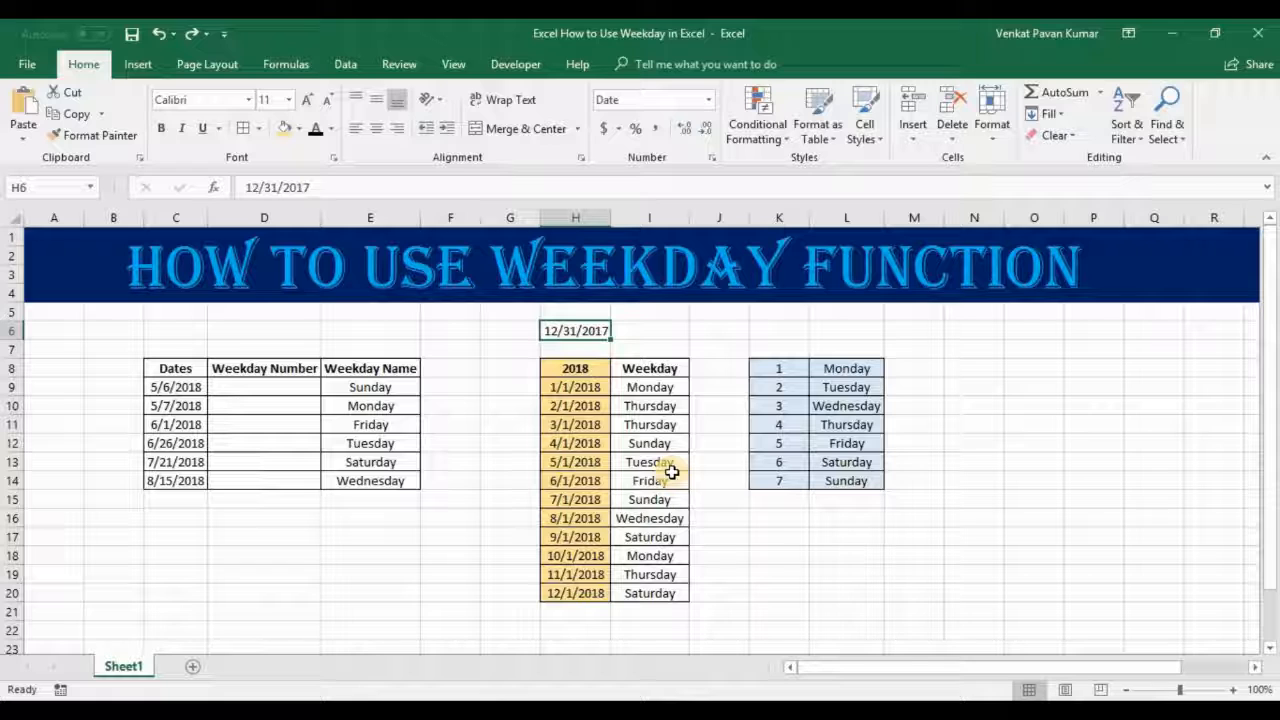
{"action": "key", "text": "Down"}
{"action": "key", "text": "Down"}
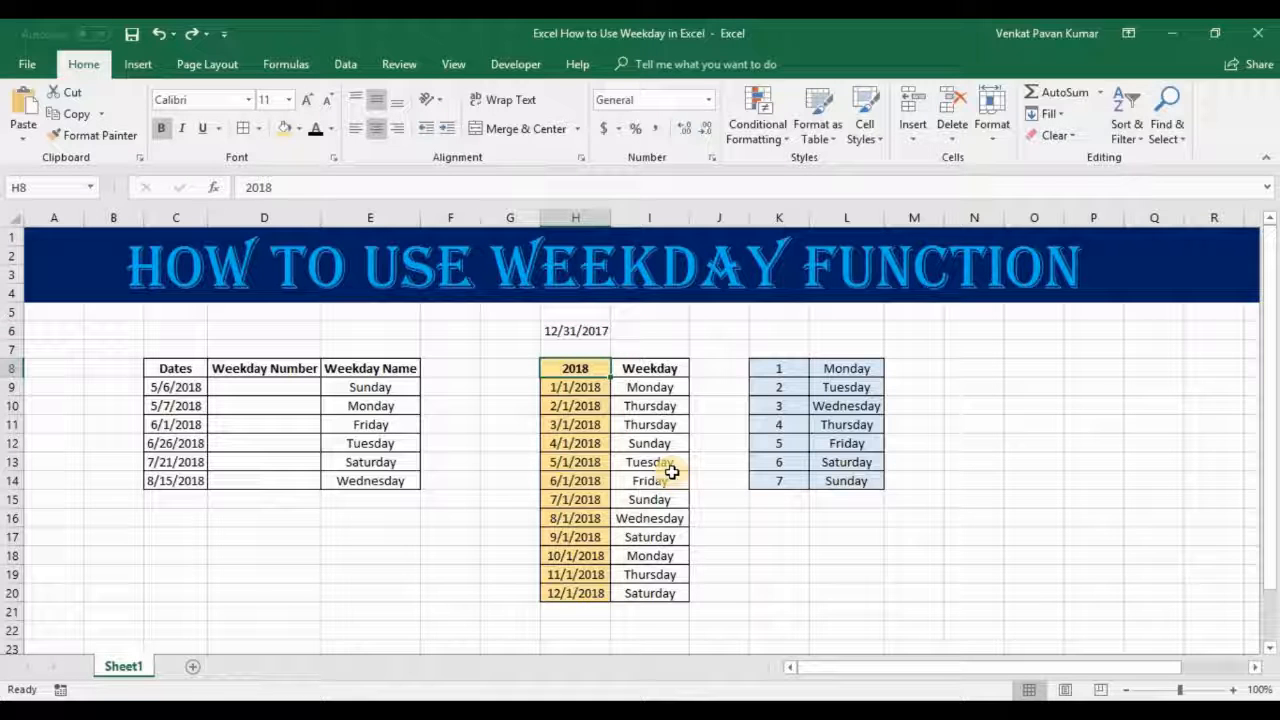
{"action": "key", "text": "Up"}
{"action": "key", "text": "Up"}
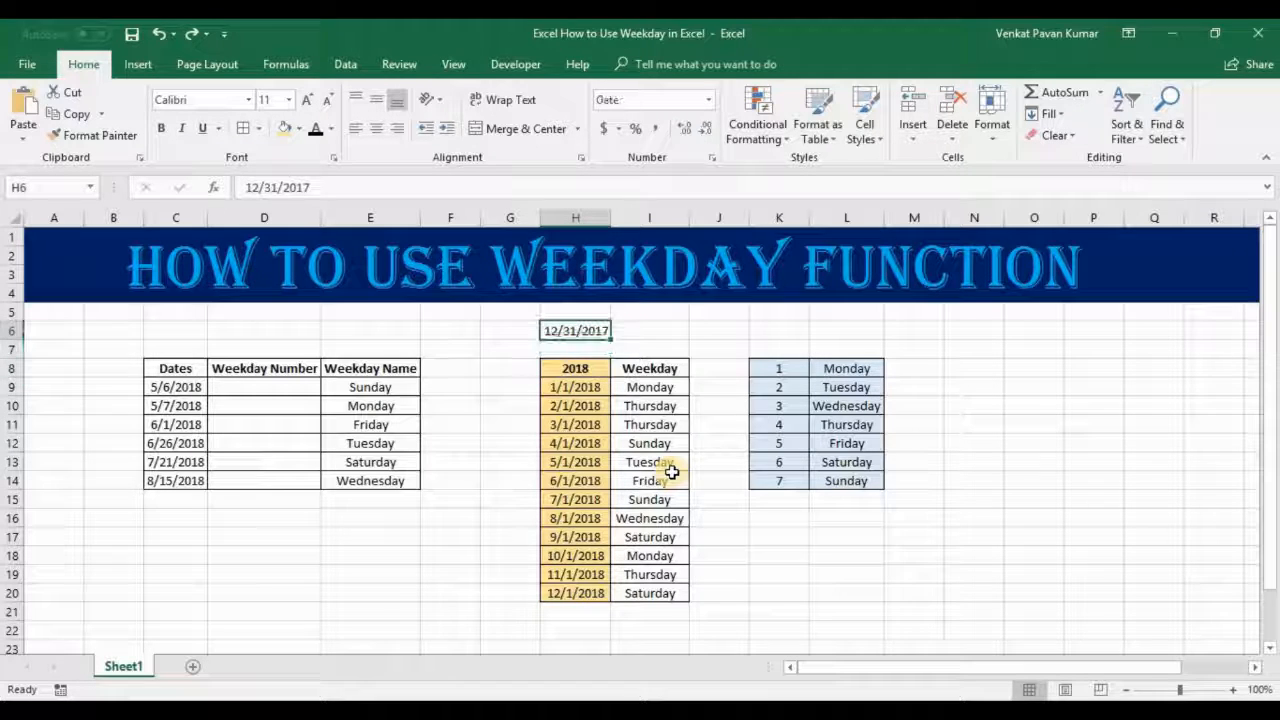